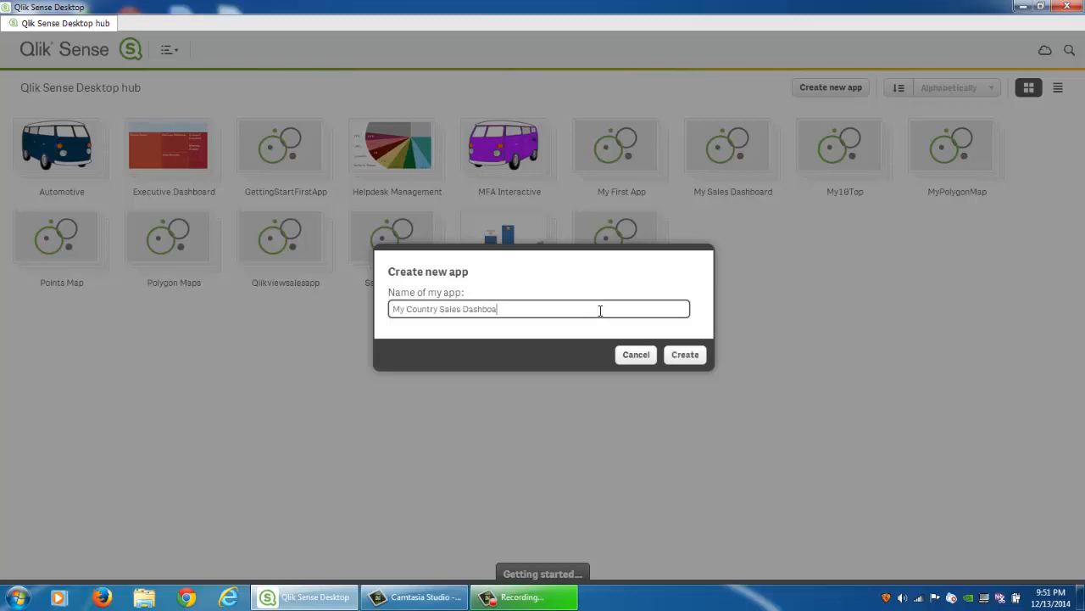
Create a new app named My Country Sales Dashboard and open it.
{"action": "type", "text": "rd"}
{"action": "key", "text": "Return"}
{"action": "left_click", "coordinate": [683, 341]}
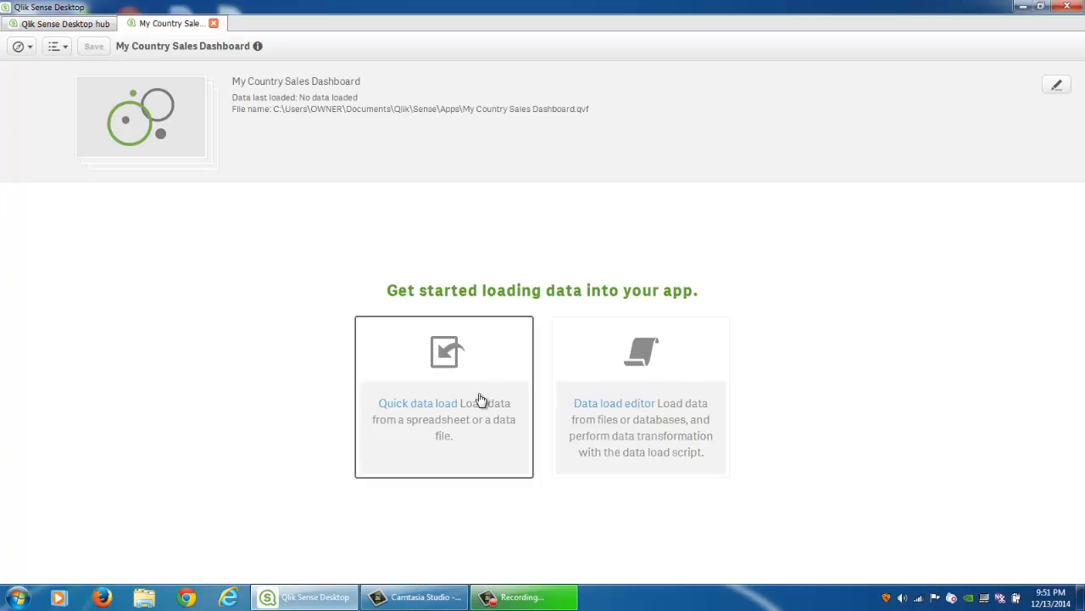
Start a quick data load and choose SalesDataMultiTable.xlsx from the Desktop folder as the source file.
{"action": "left_click", "coordinate": [448, 409]}
{"action": "left_click", "coordinate": [398, 236]}
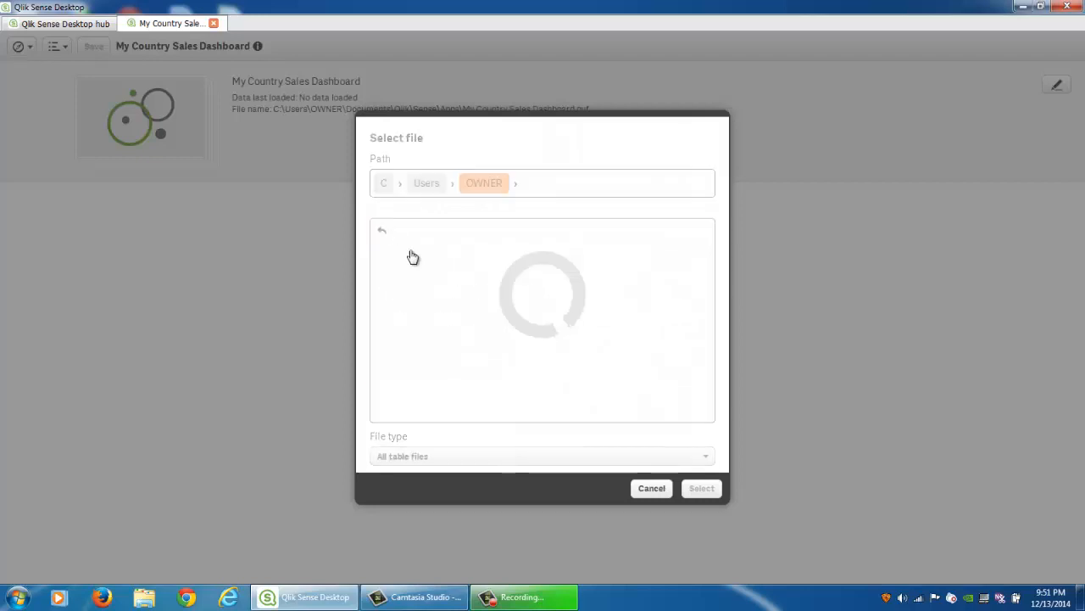
{"action": "scroll", "coordinate": [454, 356], "scroll_direction": "down", "scroll_amount": 3}
{"action": "double_click", "coordinate": [450, 390]}
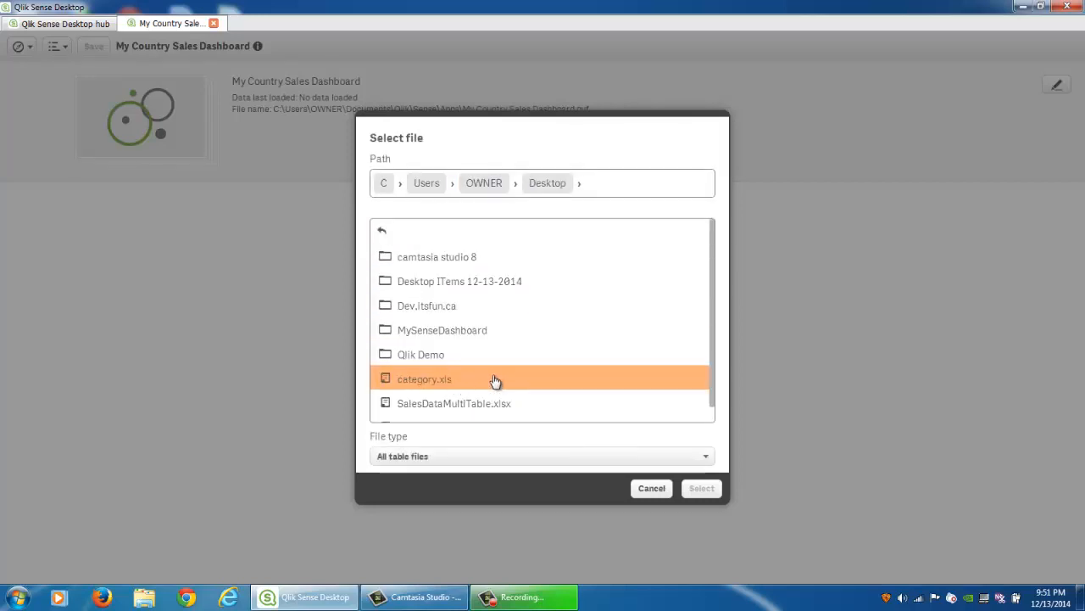
{"action": "scroll", "coordinate": [499, 384], "scroll_direction": "down", "scroll_amount": 1}
{"action": "left_click", "coordinate": [500, 386]}
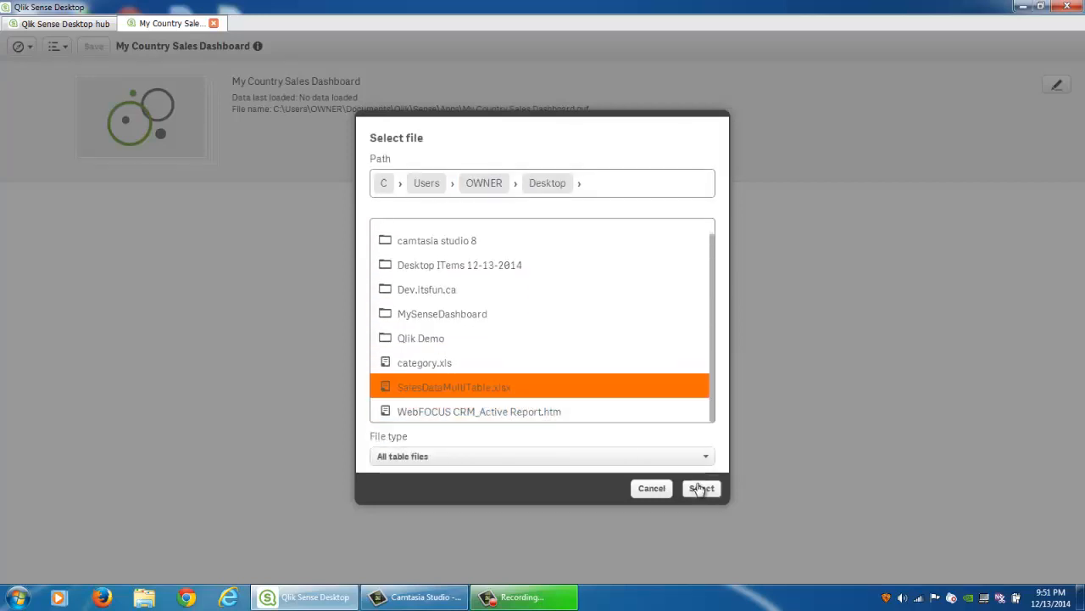
{"action": "left_click", "coordinate": [701, 486]}
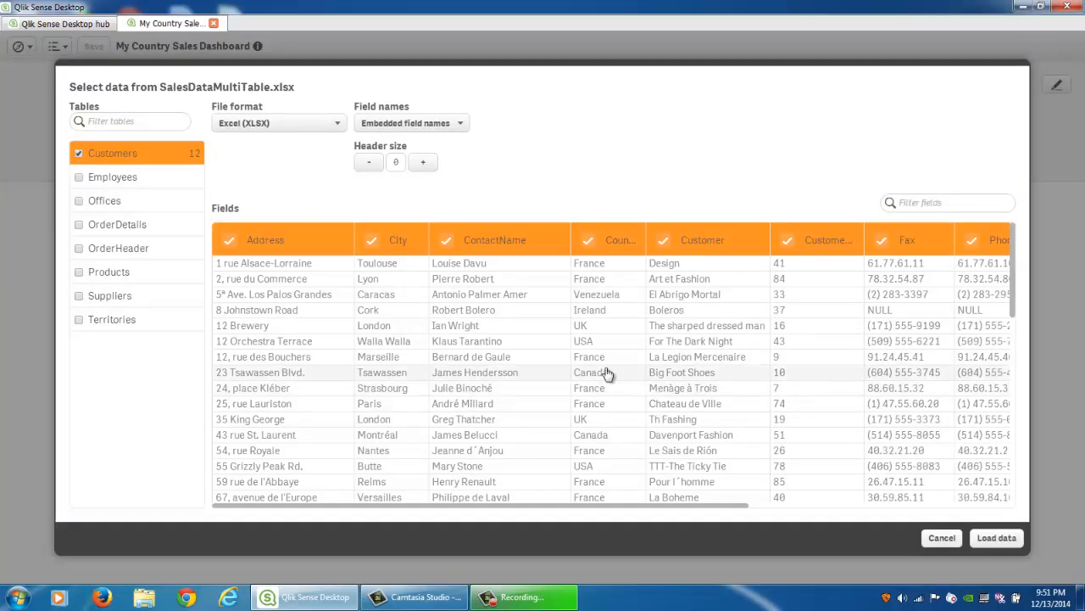
Include the OrderDetails table and rename its COS field to Expenses and its GP field to Gross Profit.
{"action": "left_click", "coordinate": [78, 226]}
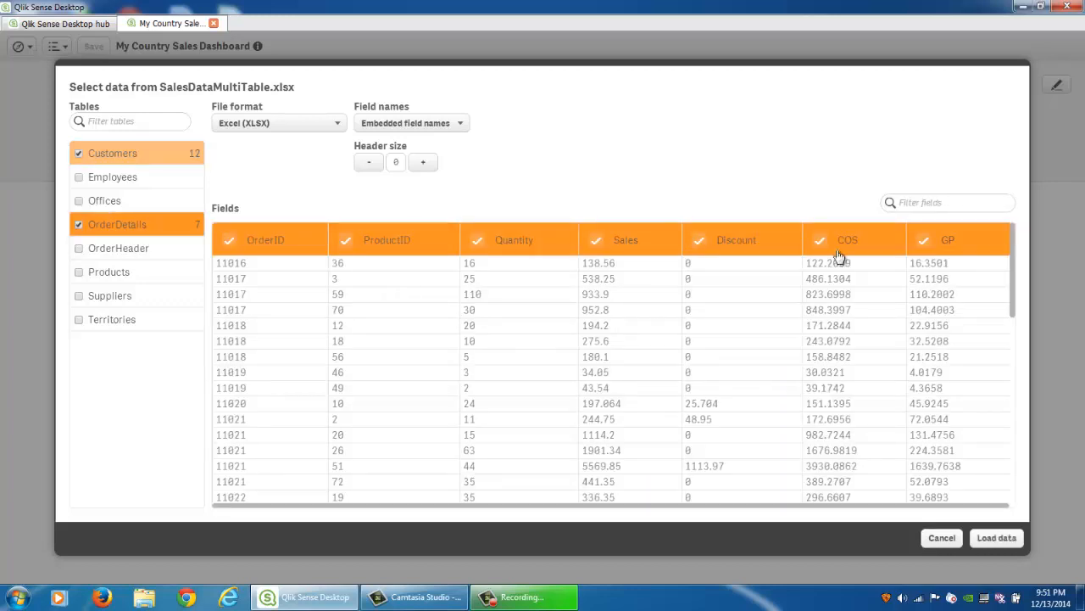
{"action": "left_click", "coordinate": [840, 241]}
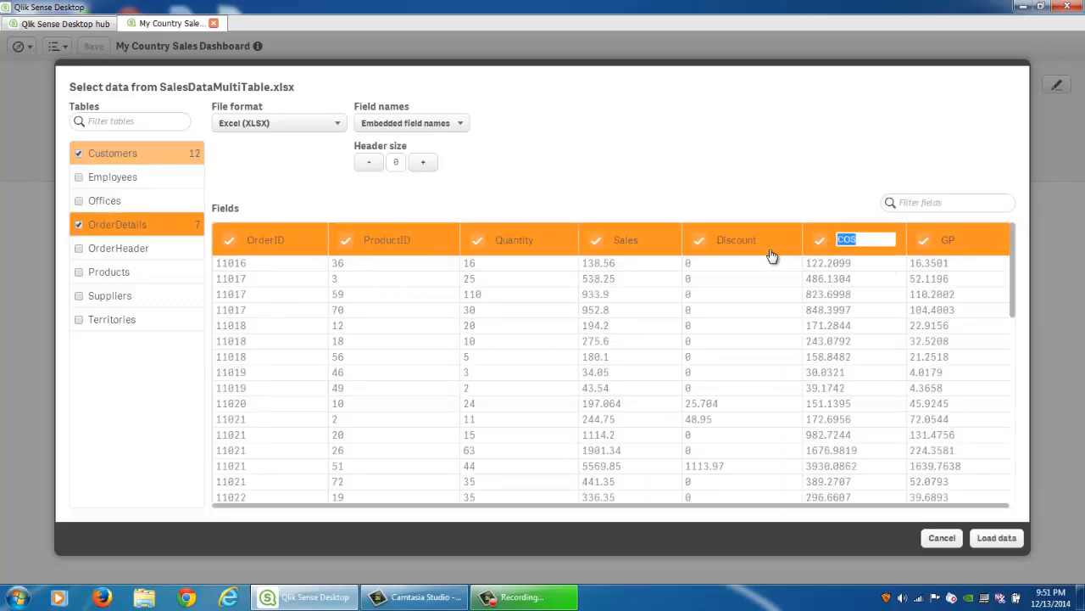
{"action": "type", "text": "C"}
{"action": "key", "text": "Tab"}
{"action": "type", "text": "Gross Pro"}
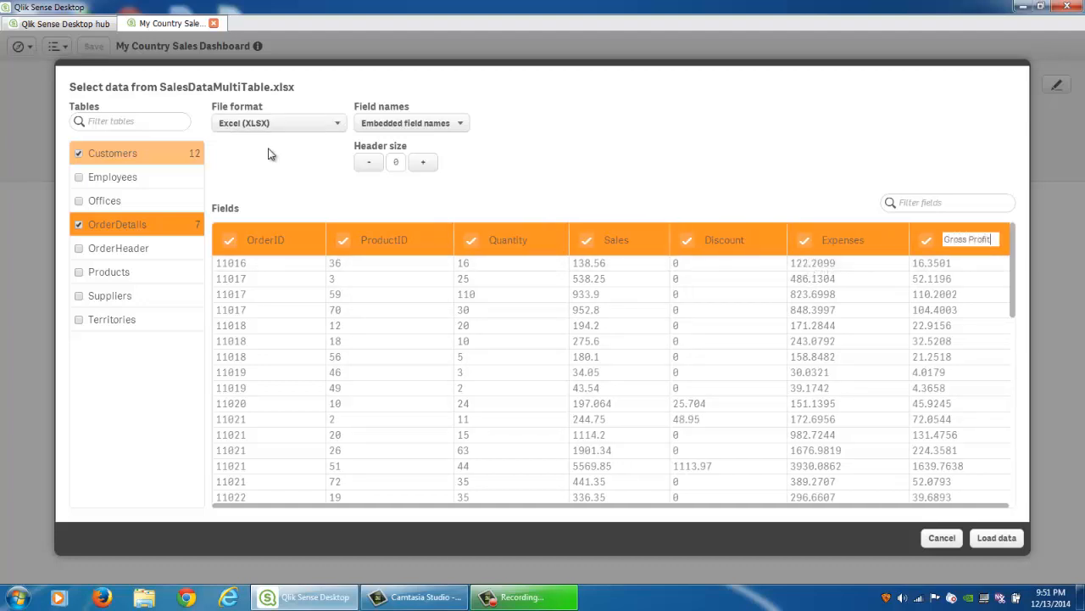
Load the data with the OrderHeader and Products tables included, and open the new sheet for editing with the app details hidden.
{"action": "left_click", "coordinate": [79, 248]}
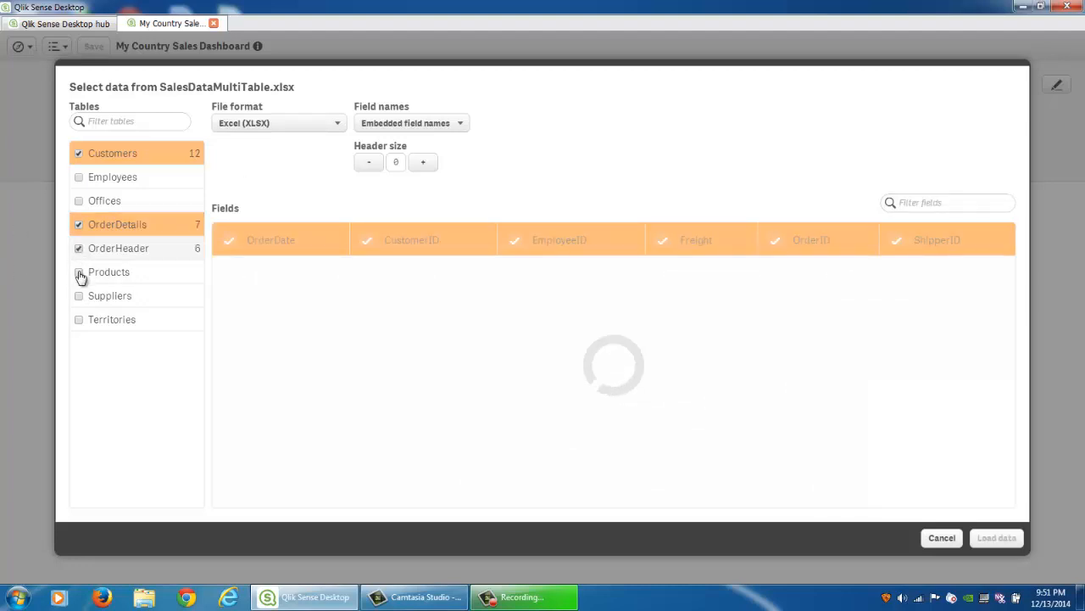
{"action": "left_click", "coordinate": [78, 271]}
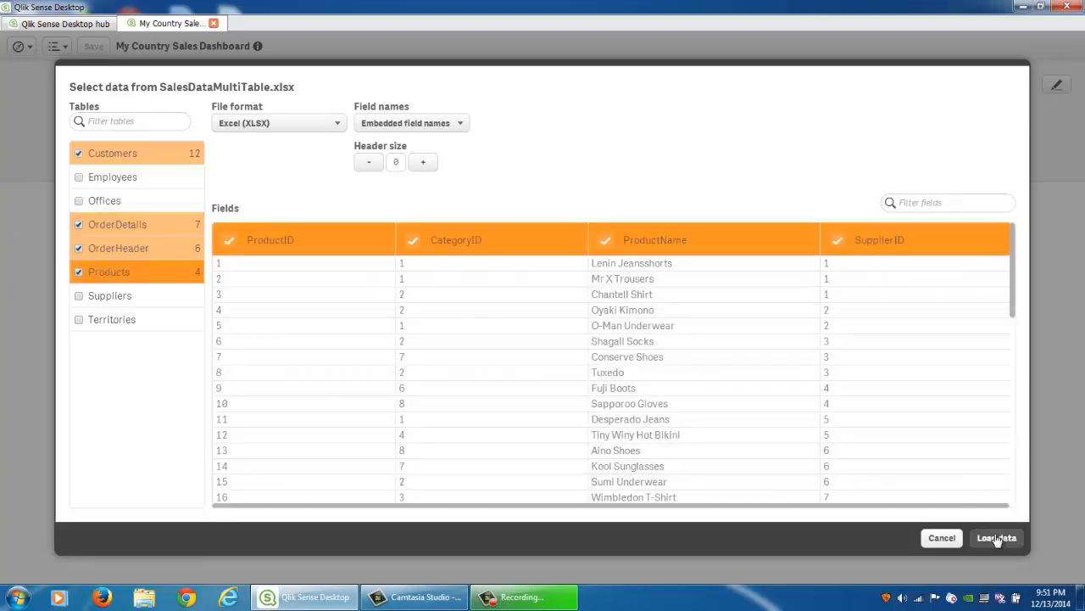
{"action": "left_click", "coordinate": [996, 538]}
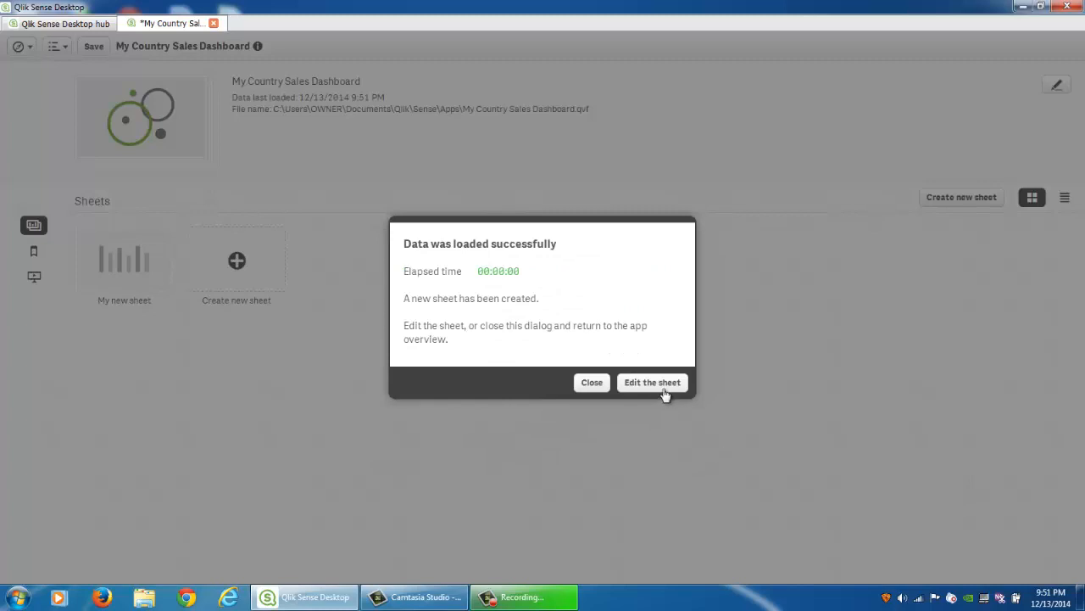
{"action": "left_click", "coordinate": [665, 391]}
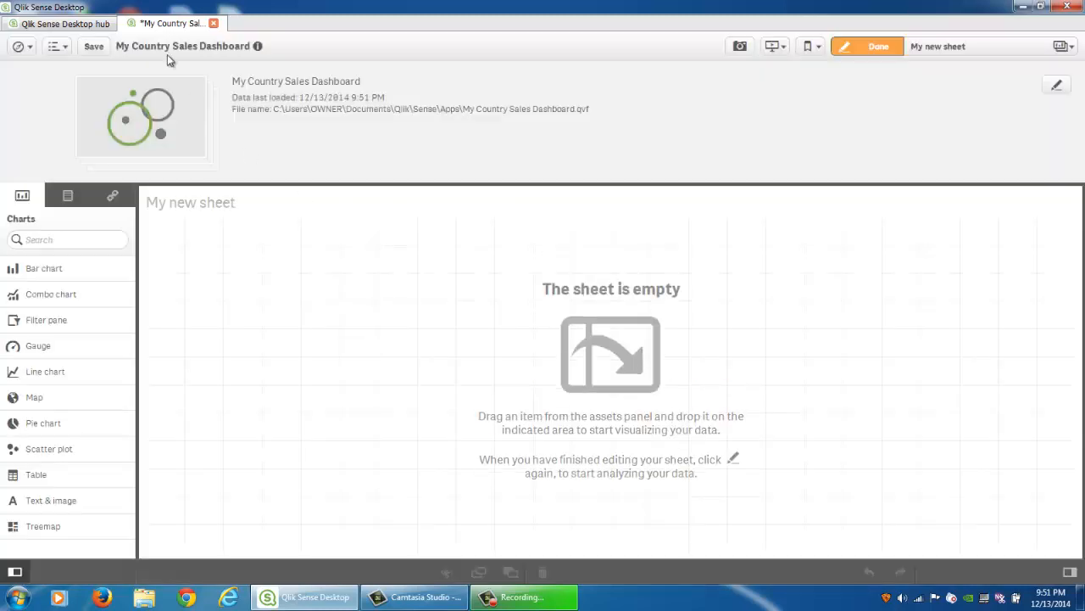
{"action": "left_click", "coordinate": [258, 48]}
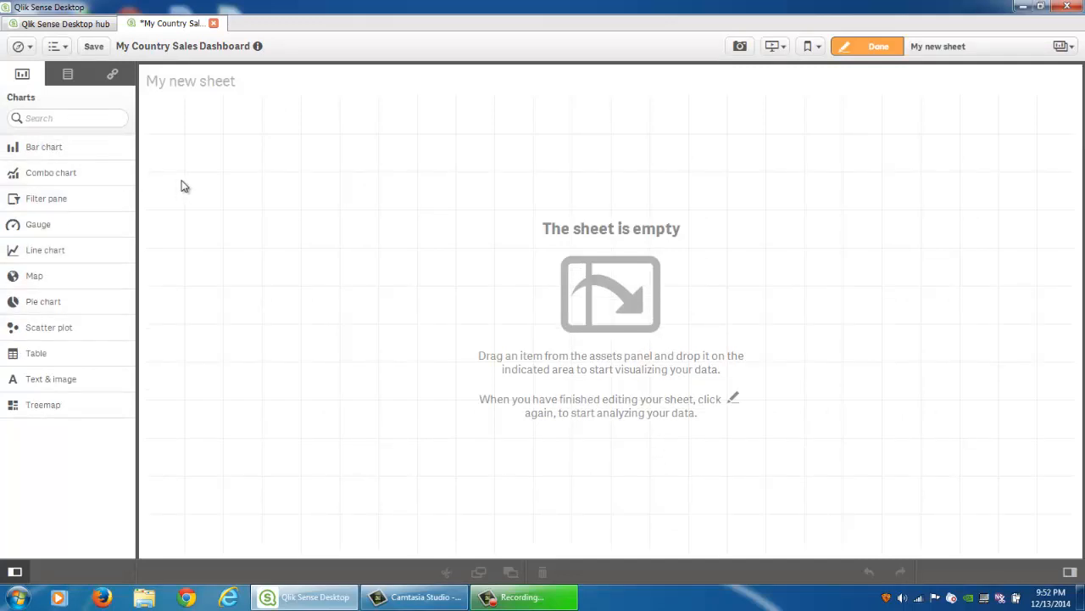
{"action": "left_click", "coordinate": [70, 76]}
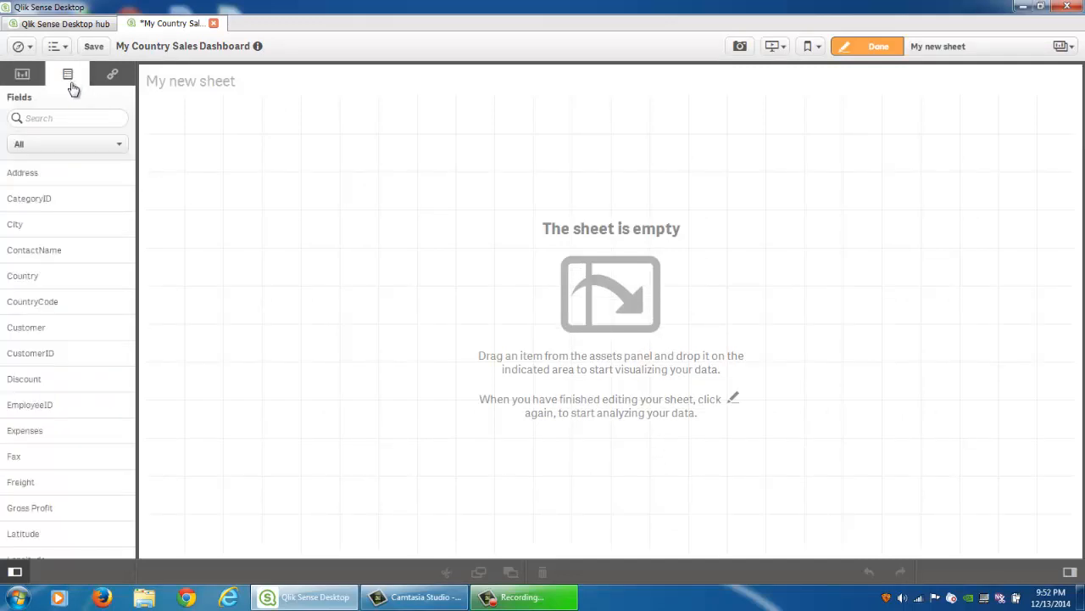
{"action": "scroll", "coordinate": [87, 198], "scroll_direction": "down", "scroll_amount": 2}
{"action": "scroll", "coordinate": [92, 189], "scroll_direction": "up", "scroll_amount": 2}
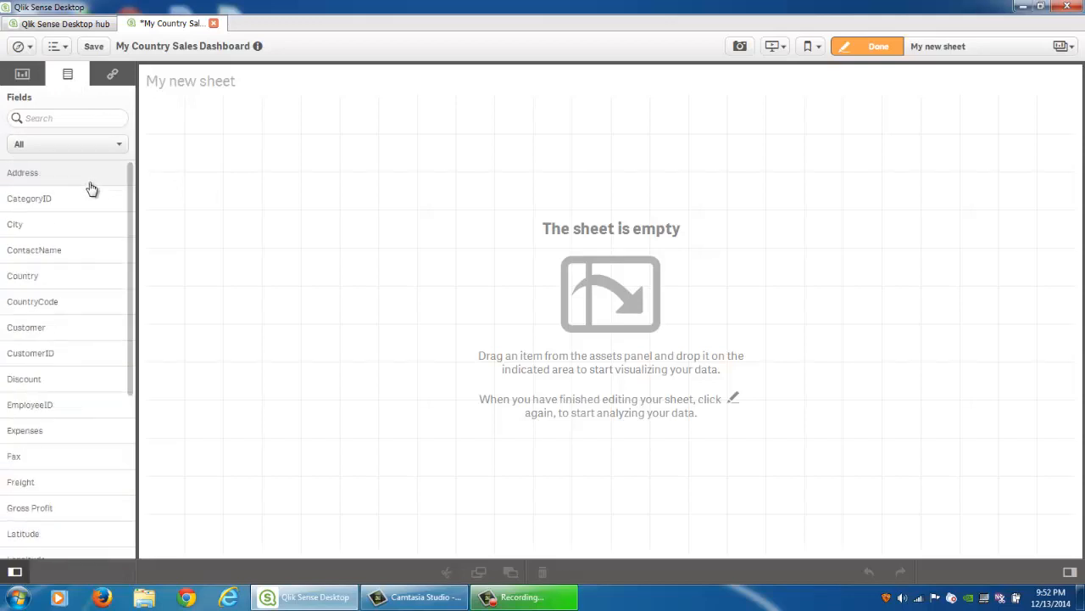
{"action": "left_click", "coordinate": [113, 76]}
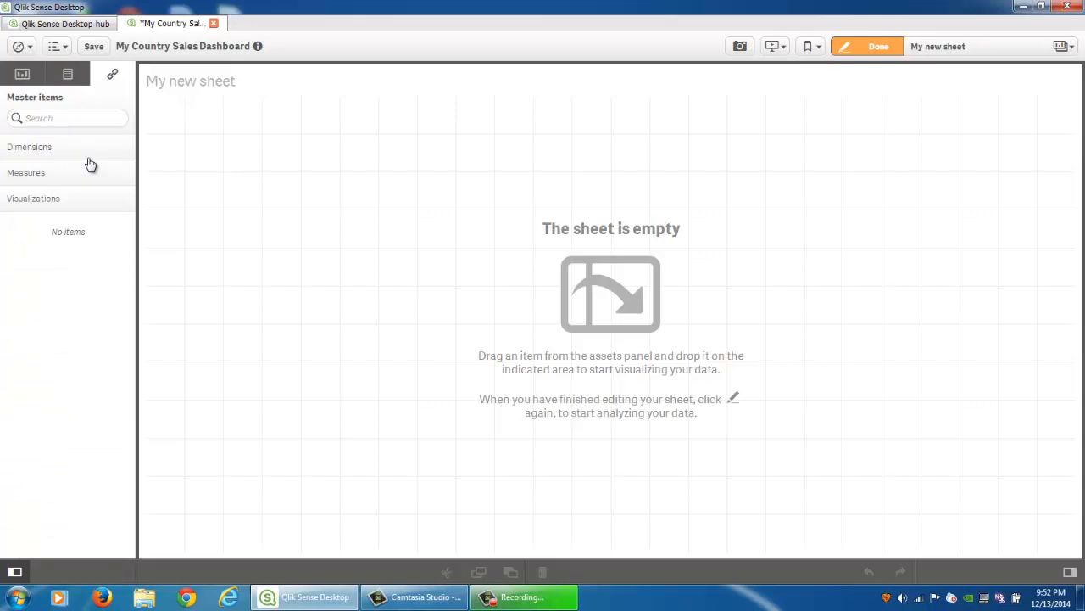
Place a bar chart on the empty sheet and shrink it to about five grid rows, leaving free rows above and below.
{"action": "left_click", "coordinate": [21, 74]}
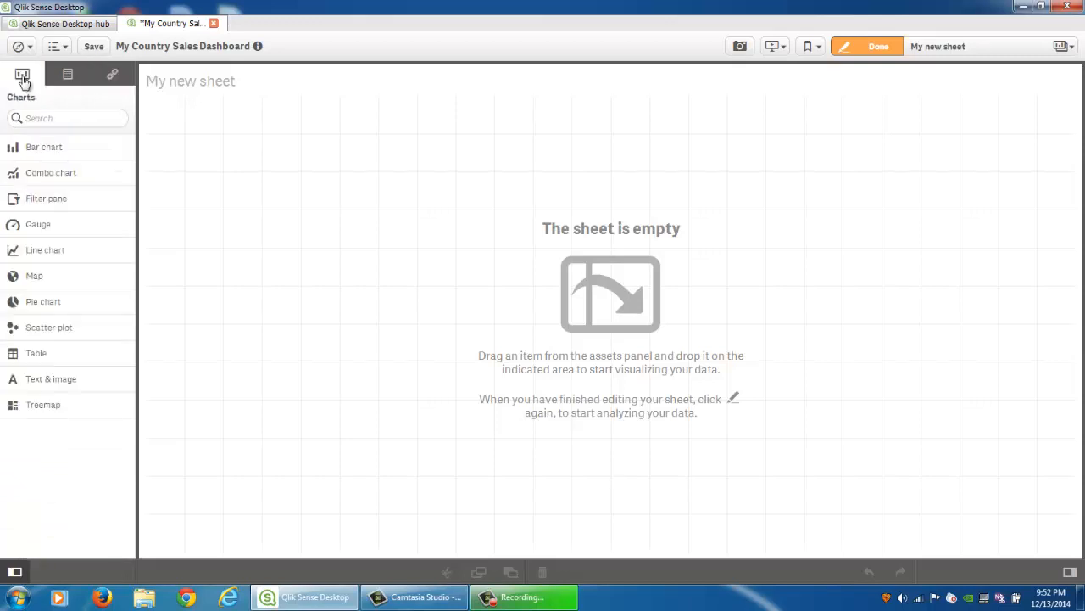
{"action": "left_click_drag", "start_coordinate": [64, 151], "coordinate": [254, 217]}
{"action": "left_click_drag", "start_coordinate": [335, 99], "coordinate": [334, 175]}
{"action": "left_click_drag", "start_coordinate": [335, 548], "coordinate": [344, 356]}
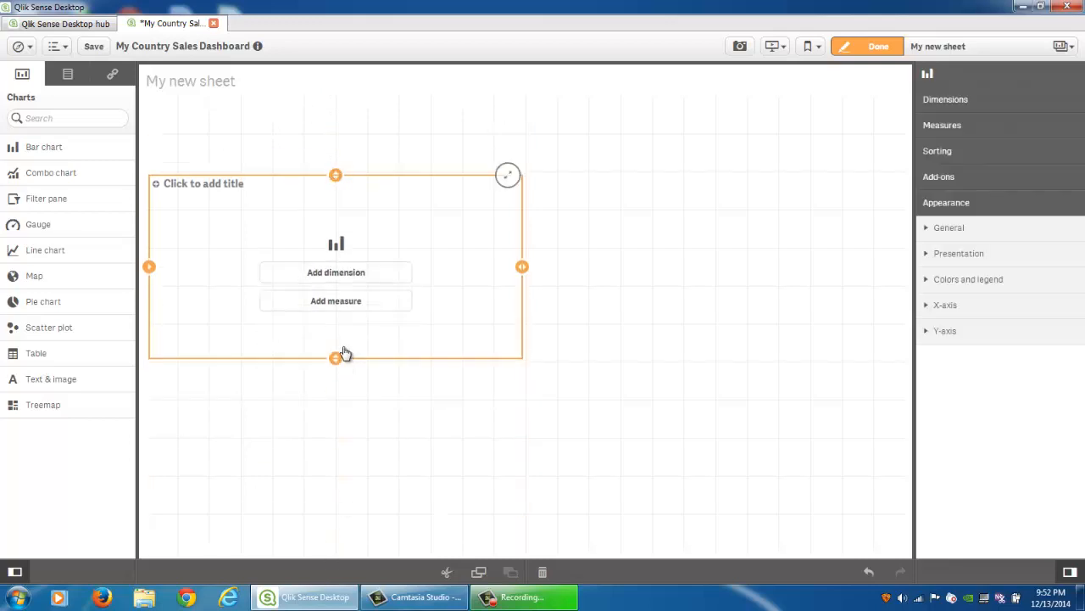
Add Country as the bar chart's dimension and Count([Customer]) as its measure.
{"action": "left_click", "coordinate": [71, 76]}
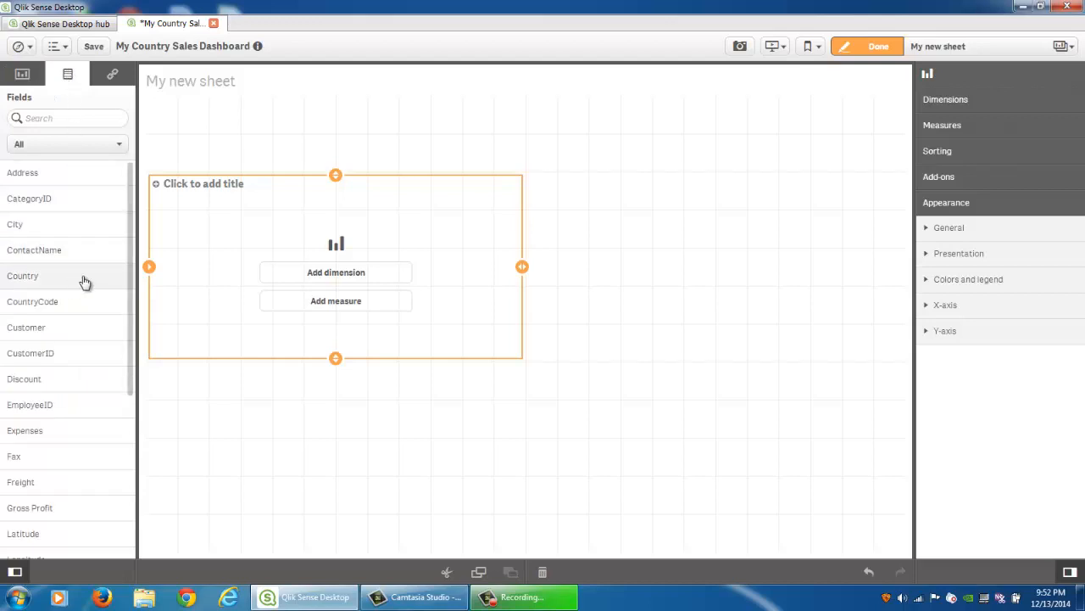
{"action": "left_click_drag", "start_coordinate": [85, 281], "coordinate": [344, 282]}
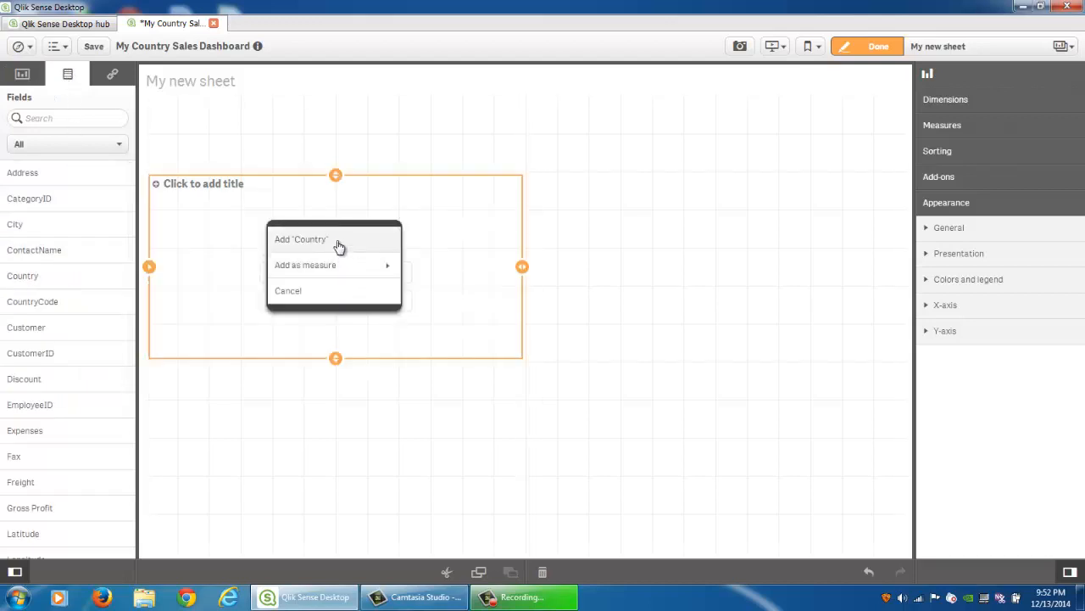
{"action": "left_click", "coordinate": [339, 243]}
{"action": "left_click_drag", "start_coordinate": [96, 331], "coordinate": [332, 305]}
{"action": "mouse_move", "coordinate": [354, 285]}
{"action": "left_click", "coordinate": [424, 264]}
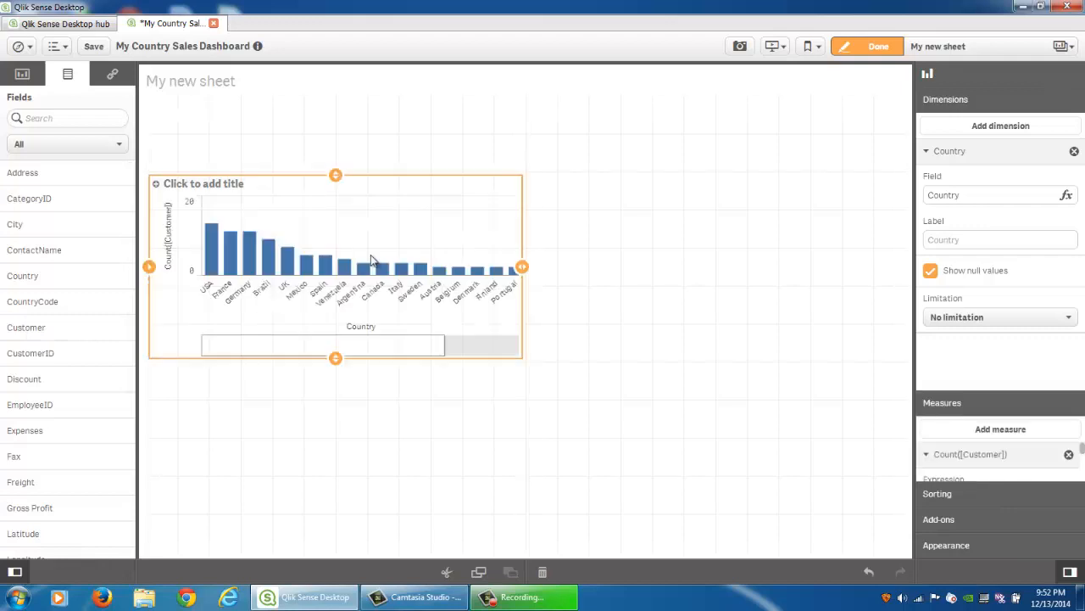
Title the bar chart Customer by Country and set its measure label to Customer.
{"action": "left_click", "coordinate": [236, 182]}
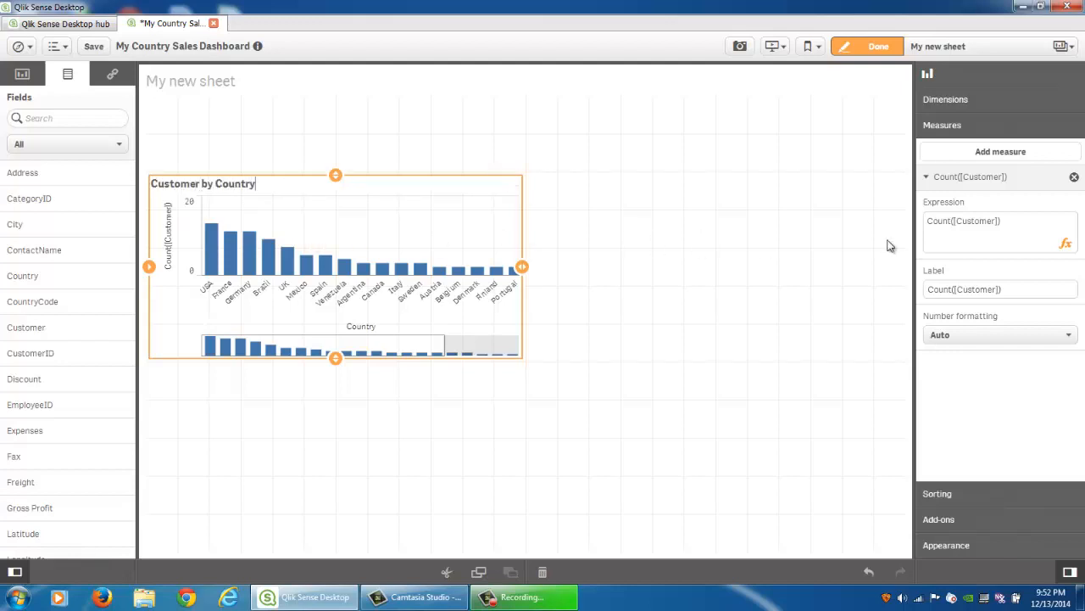
{"action": "left_click", "coordinate": [1009, 289]}
{"action": "left_click_drag", "start_coordinate": [1010, 290], "coordinate": [844, 303]}
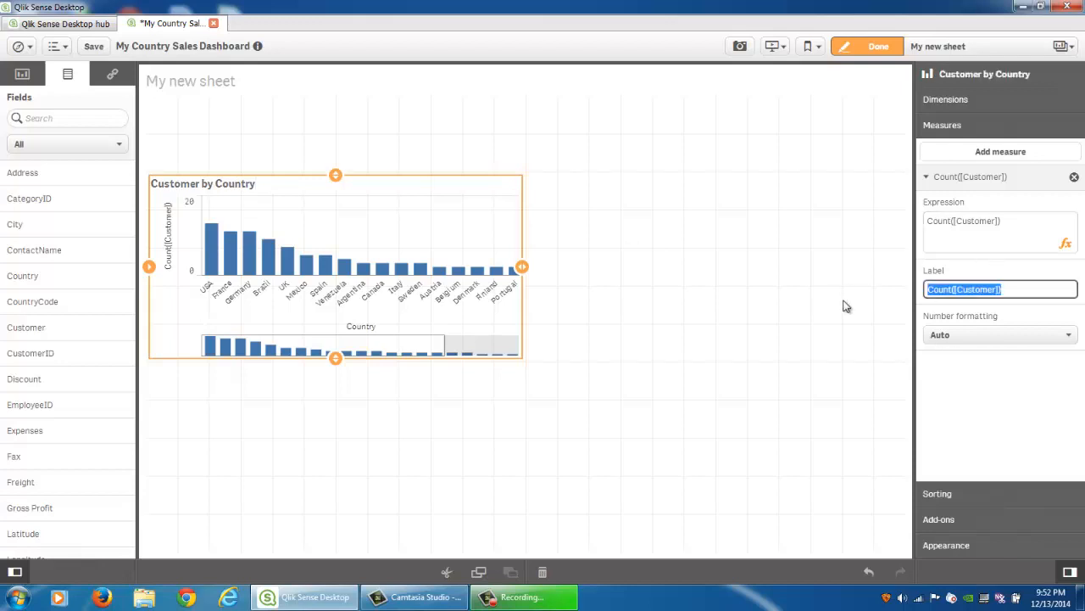
{"action": "type", "text": "V"}
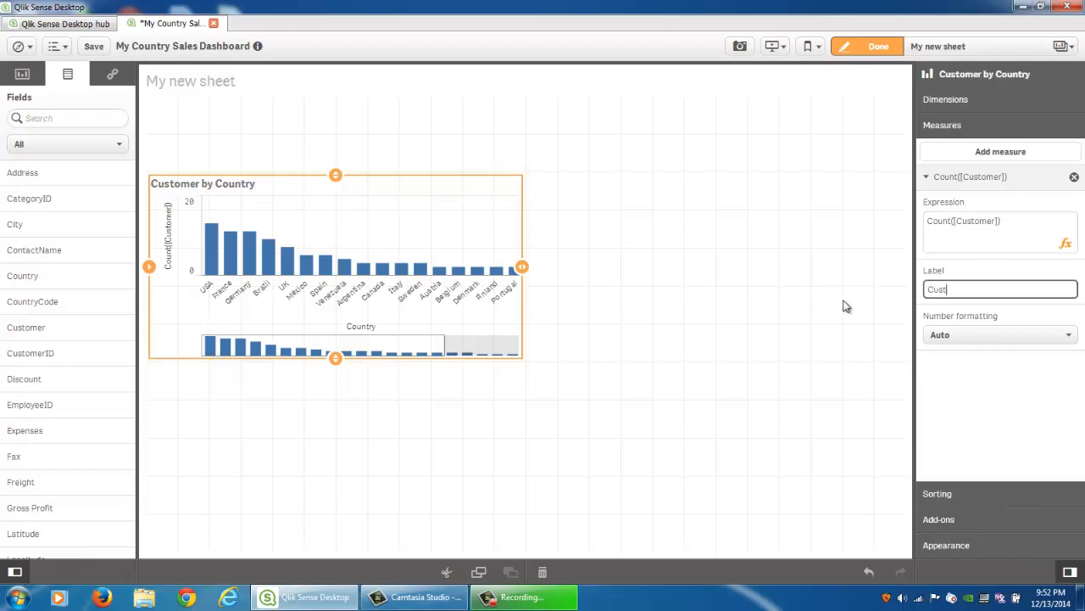
Change the bar chart's presentation to horizontal bars.
{"action": "left_click", "coordinate": [1014, 546]}
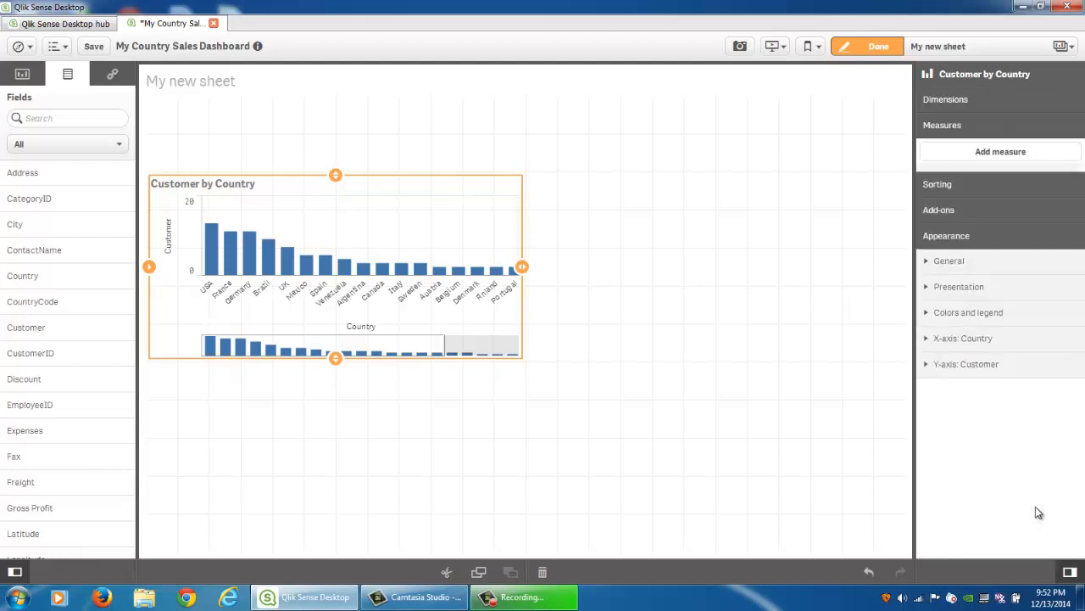
{"action": "left_click", "coordinate": [1002, 287]}
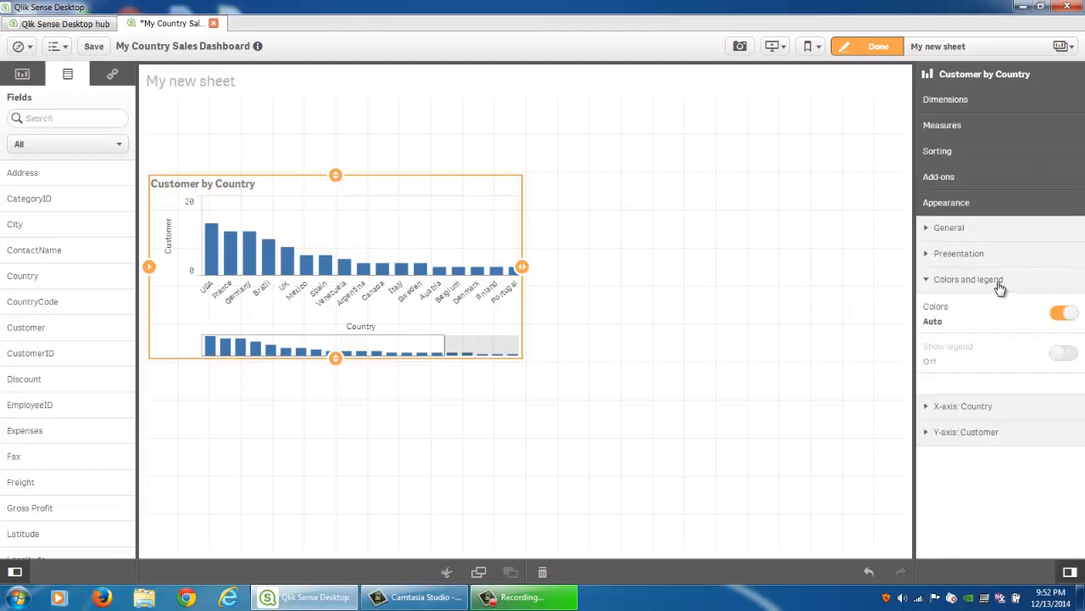
{"action": "left_click", "coordinate": [1001, 258]}
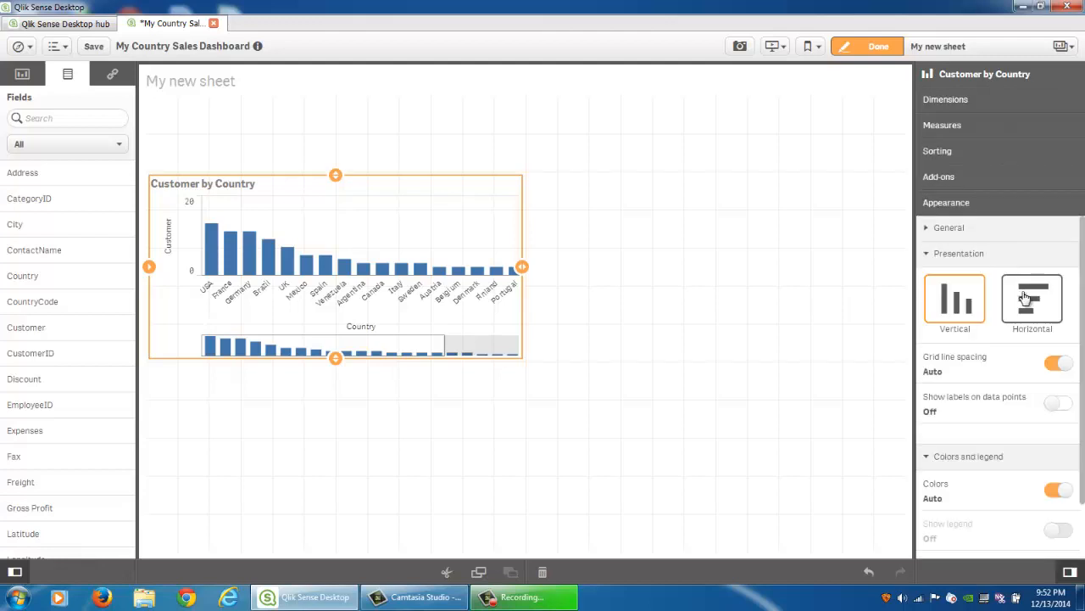
{"action": "left_click", "coordinate": [1025, 297]}
Switch the bar chart from automatic to custom colors and color the bars by measure.
{"action": "scroll", "coordinate": [1056, 458], "scroll_direction": "down", "scroll_amount": 1}
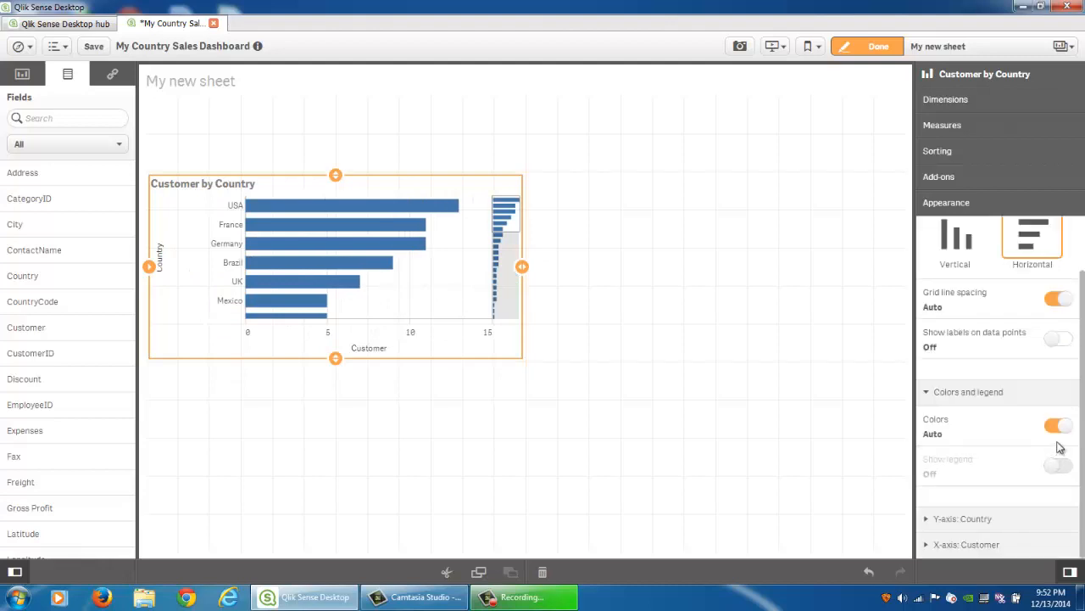
{"action": "left_click", "coordinate": [1056, 426]}
{"action": "left_click", "coordinate": [1048, 400]}
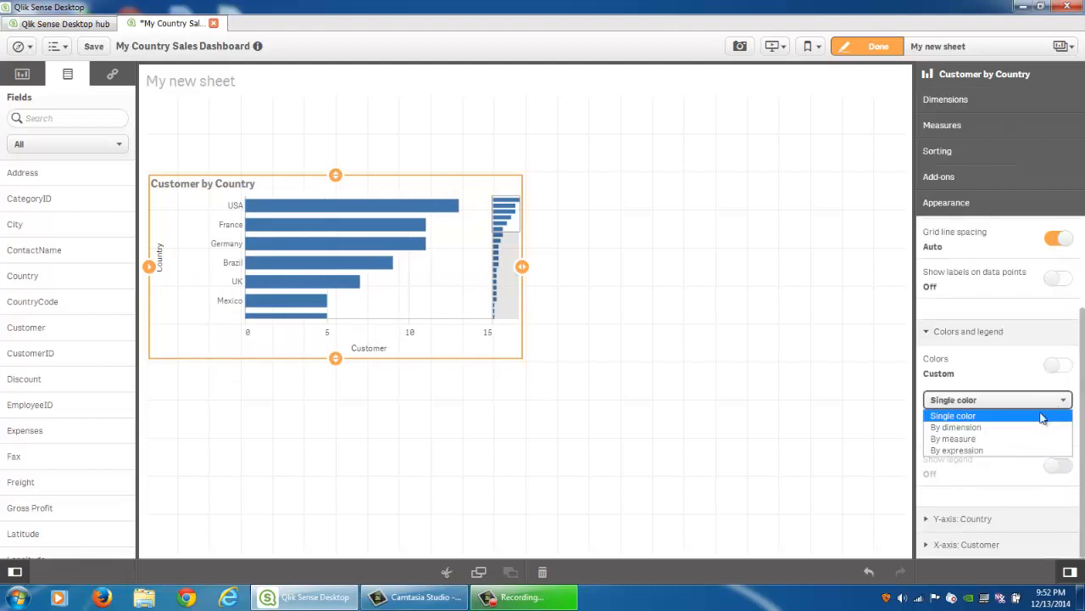
{"action": "left_click", "coordinate": [1030, 438]}
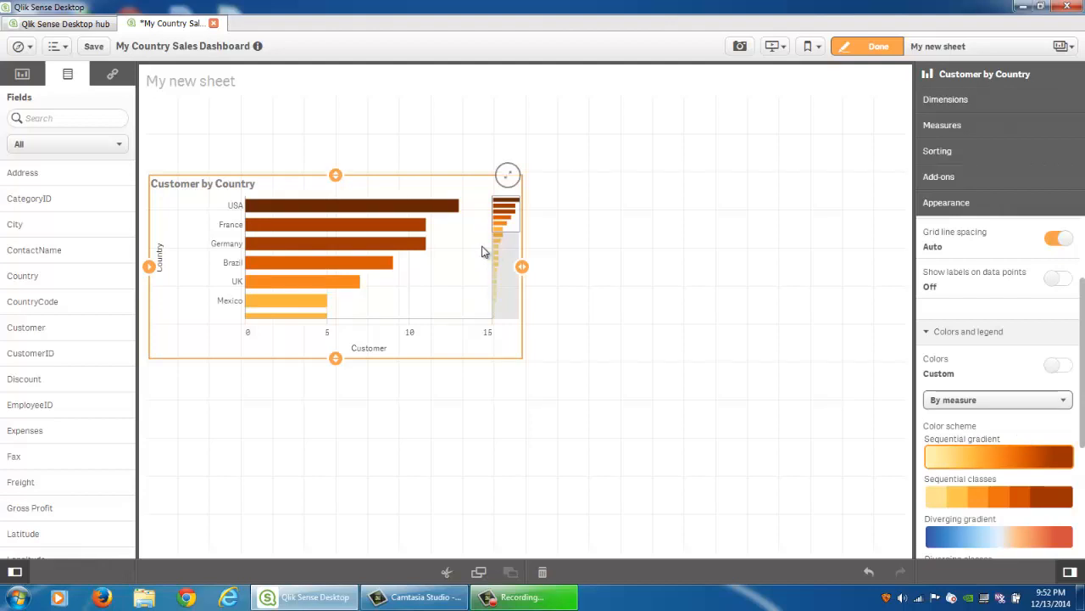
Save the app and open the SalesDataMultiTable.xlsx section of the load script in the data load editor.
{"action": "left_click", "coordinate": [93, 45]}
{"action": "left_click", "coordinate": [20, 46]}
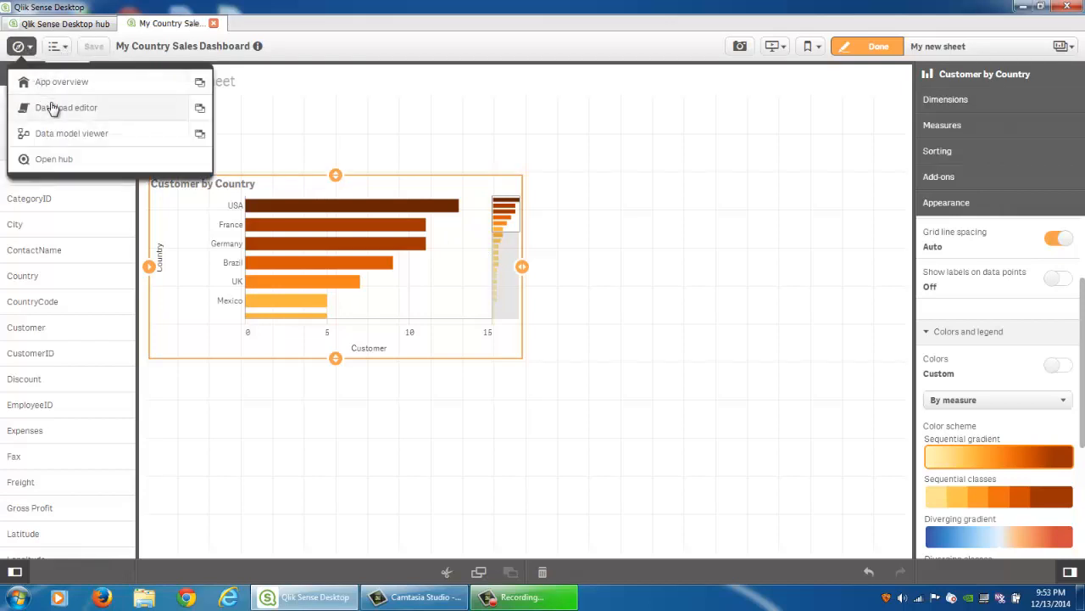
{"action": "left_click", "coordinate": [53, 107]}
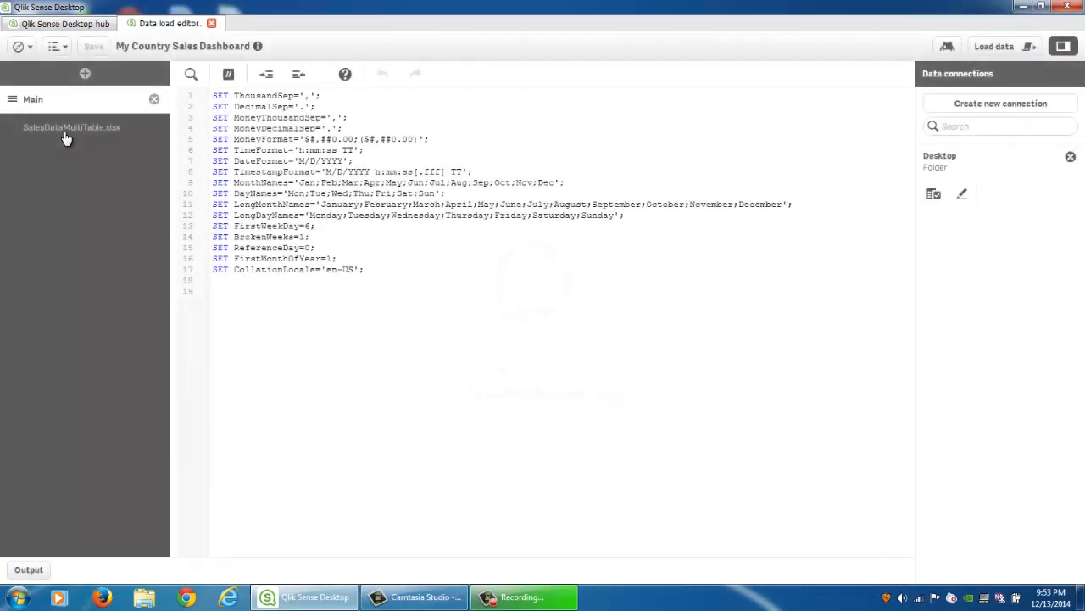
{"action": "left_click", "coordinate": [65, 129]}
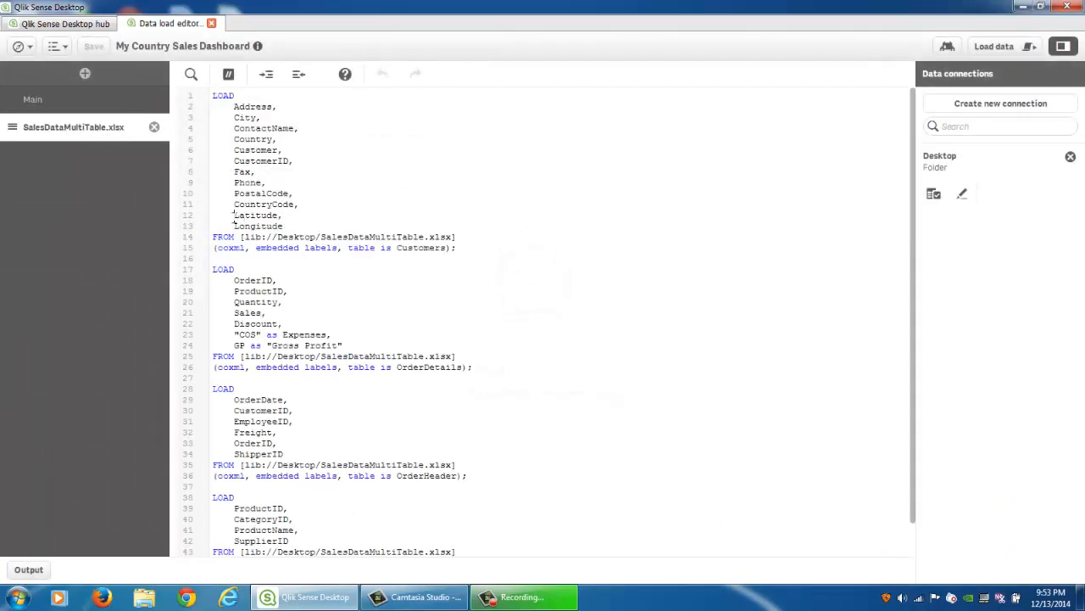
Replace the Latitude and Longitude fields in the Customers load with GeoMakePoint(Latitude,Longitude) as GEOKEY.
{"action": "type", "text": "GeoMakePoin"}
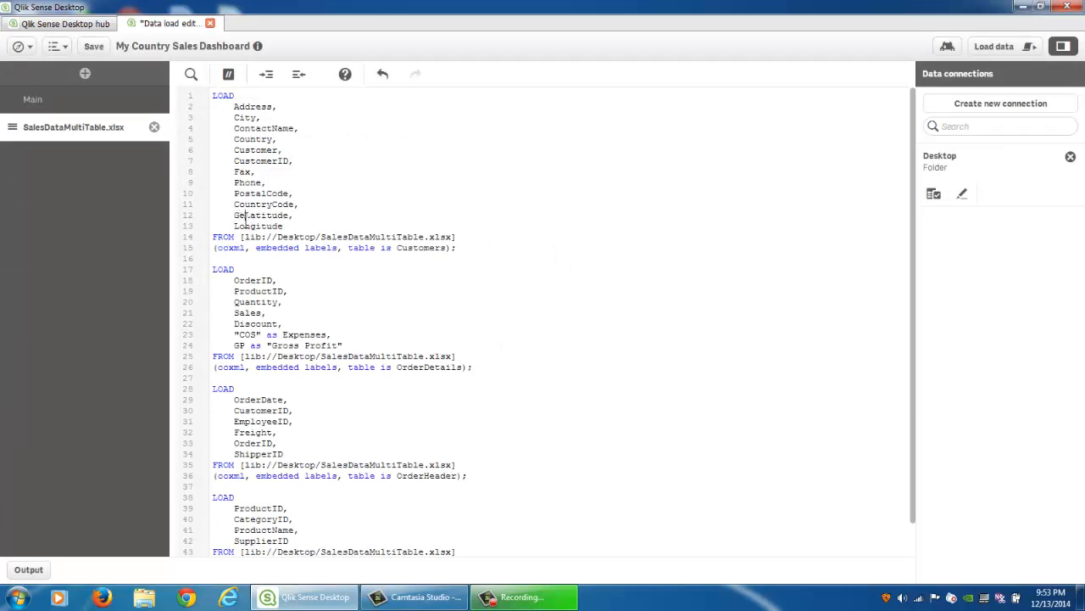
{"action": "type", "text": "t("}
{"action": "key", "text": "Delete"}
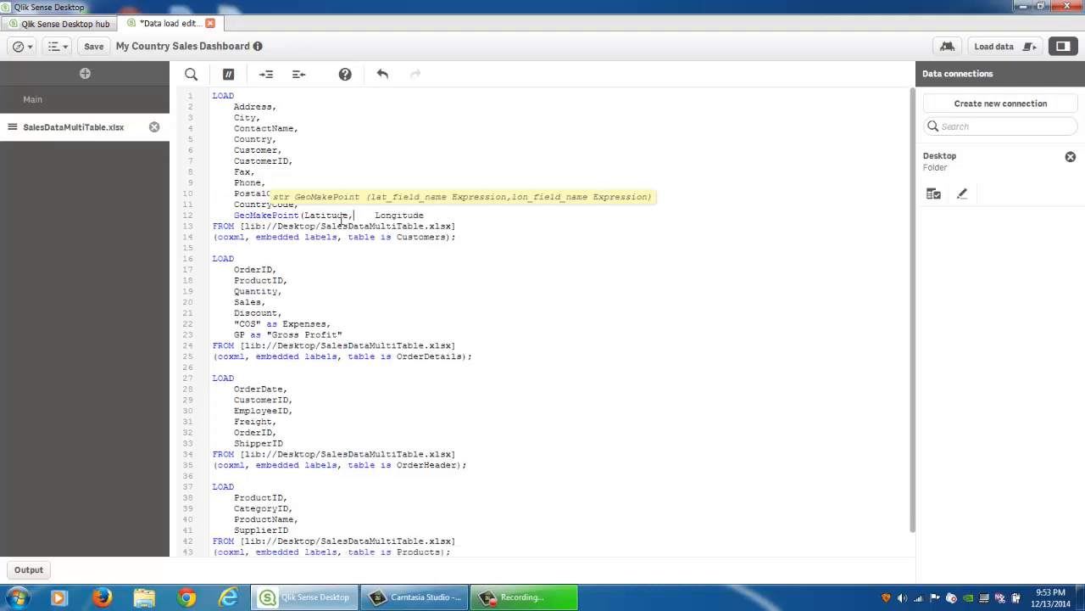
{"action": "key", "text": "Delete"}
{"action": "key", "text": "Delete"}
{"action": "left_click", "coordinate": [404, 214]}
{"action": "type", "text": "as"}
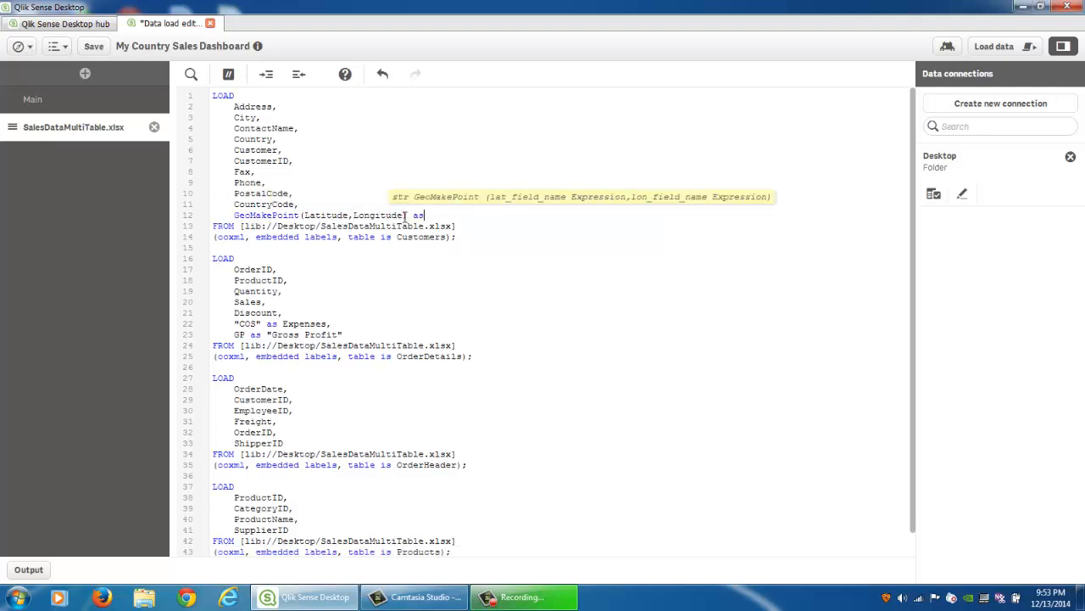
{"action": "type", "text": " GEOKEY"}
{"action": "key", "text": "Return"}
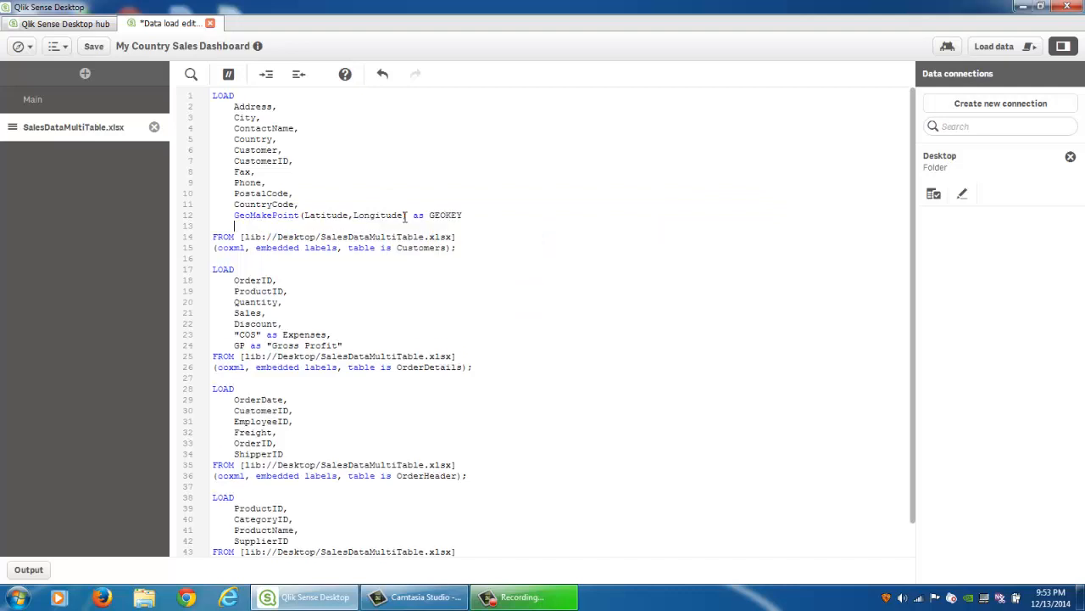
Reload the app's data with the edited script and dismiss the load progress window.
{"action": "left_click", "coordinate": [313, 336]}
{"action": "left_click", "coordinate": [254, 337]}
{"action": "left_click", "coordinate": [994, 46]}
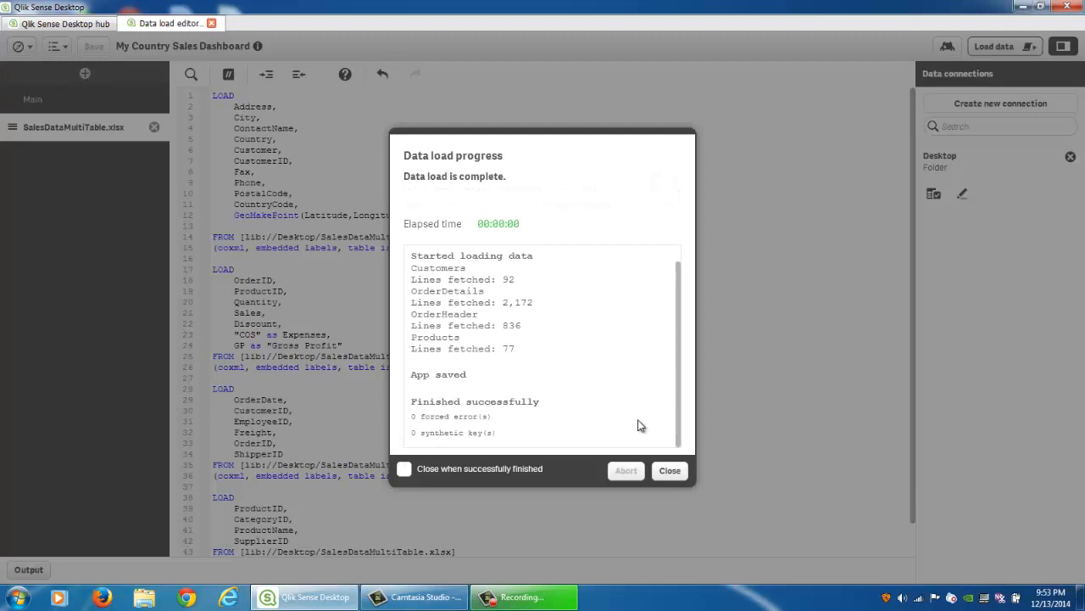
{"action": "left_click", "coordinate": [669, 470]}
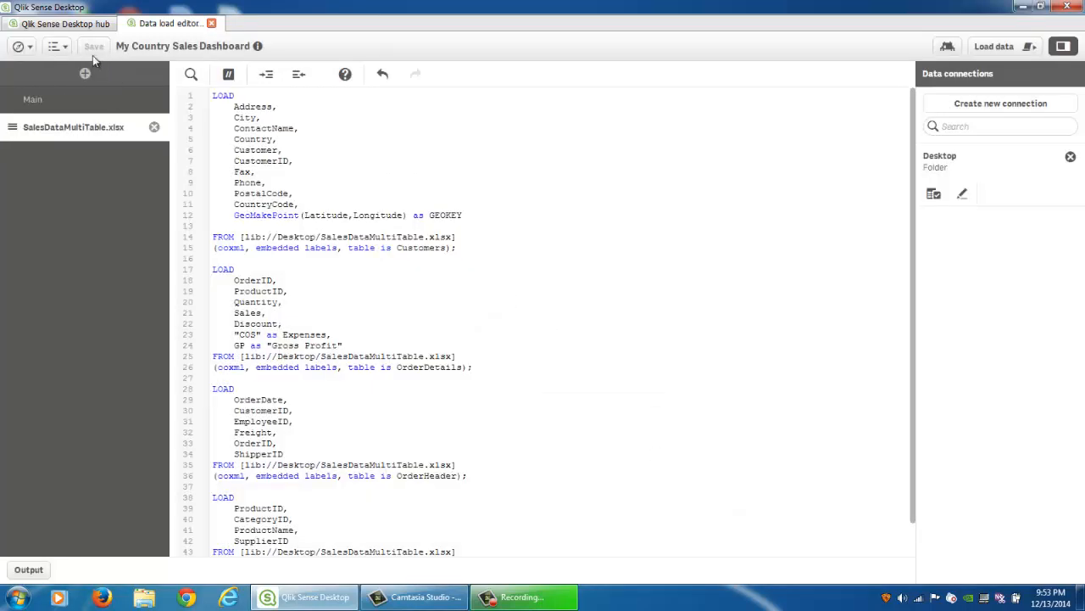
Return to the app overview and open My new sheet for editing.
{"action": "left_click", "coordinate": [18, 46]}
{"action": "left_click", "coordinate": [39, 82]}
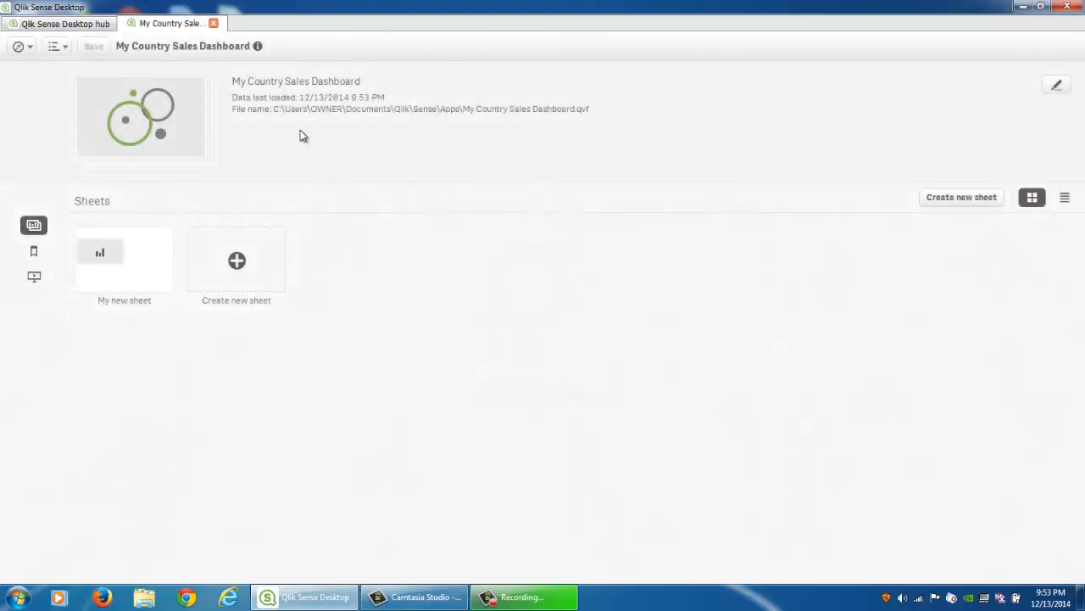
{"action": "left_click", "coordinate": [102, 267]}
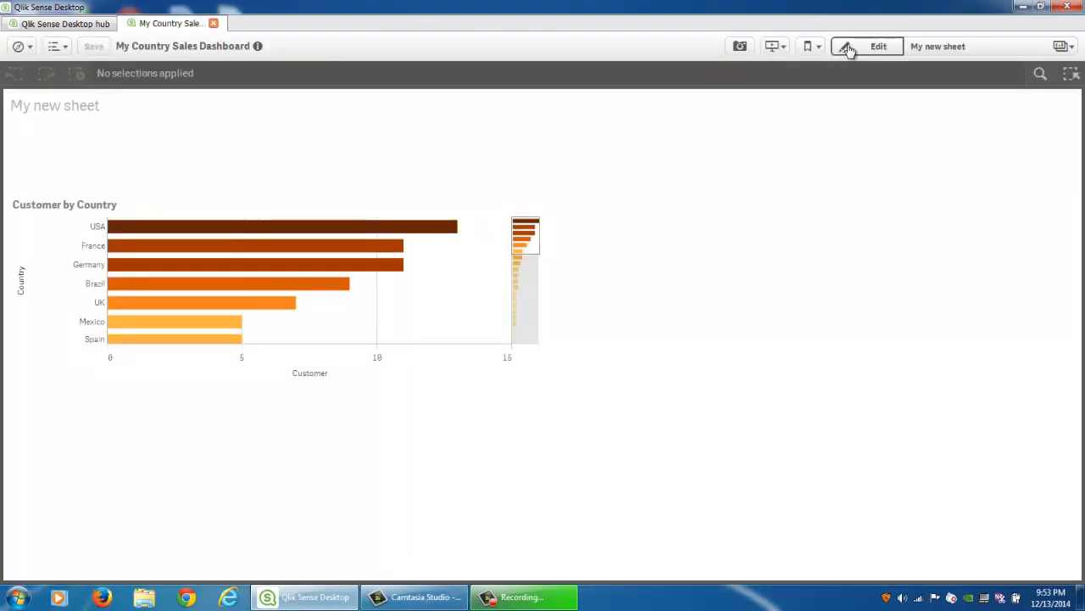
{"action": "left_click", "coordinate": [848, 46]}
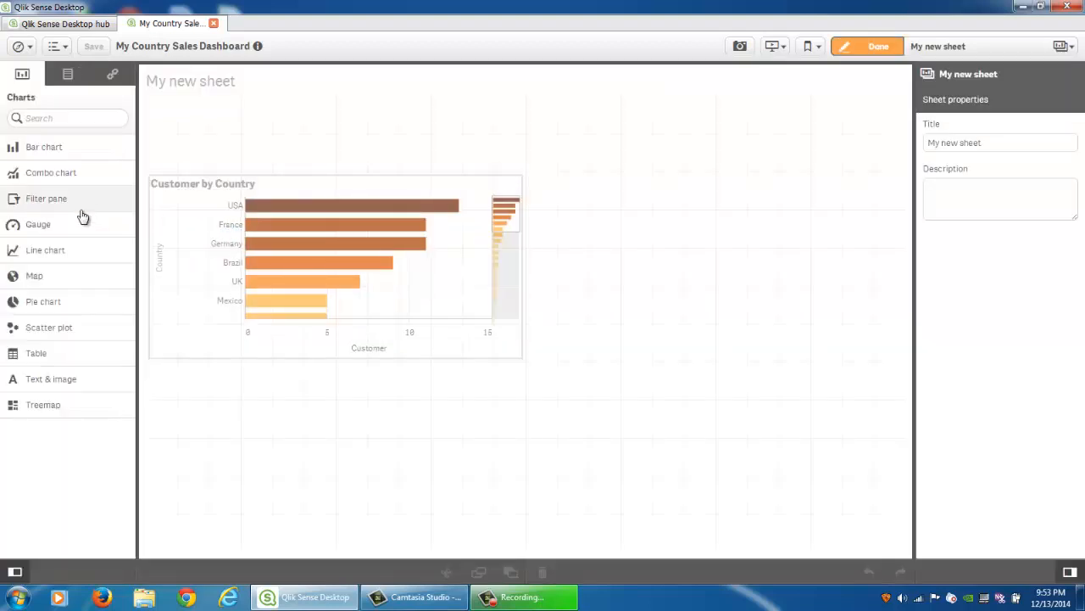
Add a map to the right of the Customer by Country chart and resize it to match that chart's height.
{"action": "left_click_drag", "start_coordinate": [63, 277], "coordinate": [563, 254]}
{"action": "left_click_drag", "start_coordinate": [712, 323], "coordinate": [893, 293]}
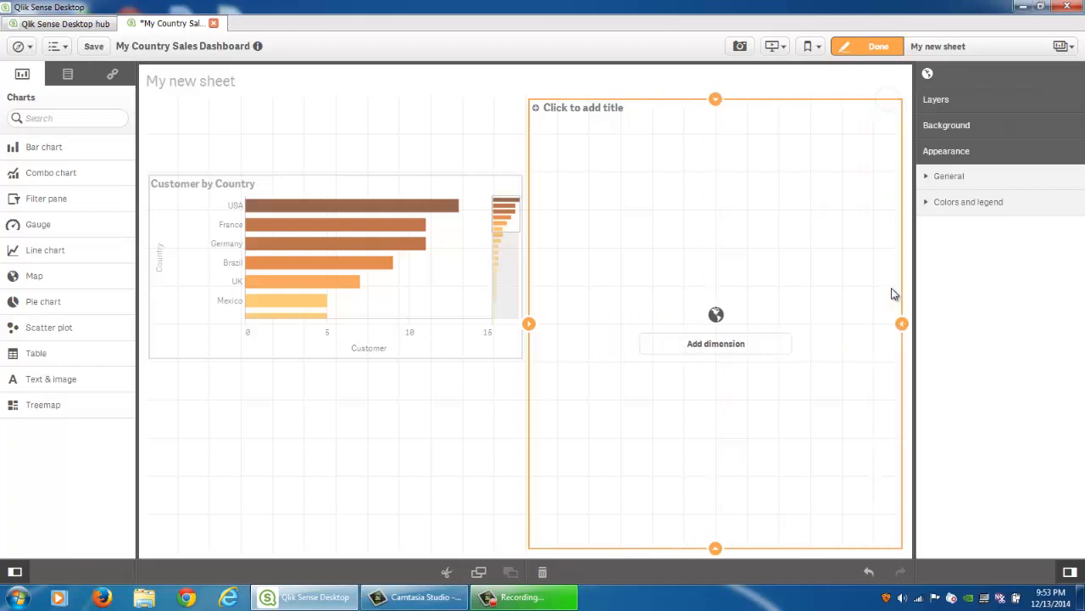
{"action": "left_click_drag", "start_coordinate": [713, 102], "coordinate": [715, 175]}
{"action": "left_click_drag", "start_coordinate": [713, 549], "coordinate": [704, 359]}
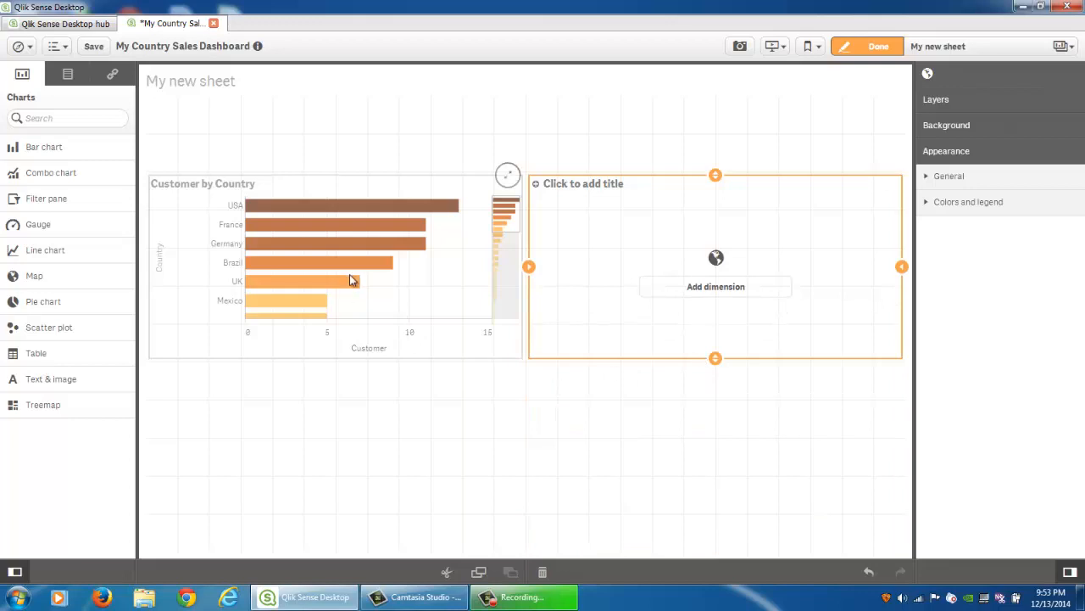
Add City as the map's dimension and the sum of Sales as its measure.
{"action": "left_click", "coordinate": [70, 75]}
{"action": "left_click_drag", "start_coordinate": [58, 226], "coordinate": [661, 249]}
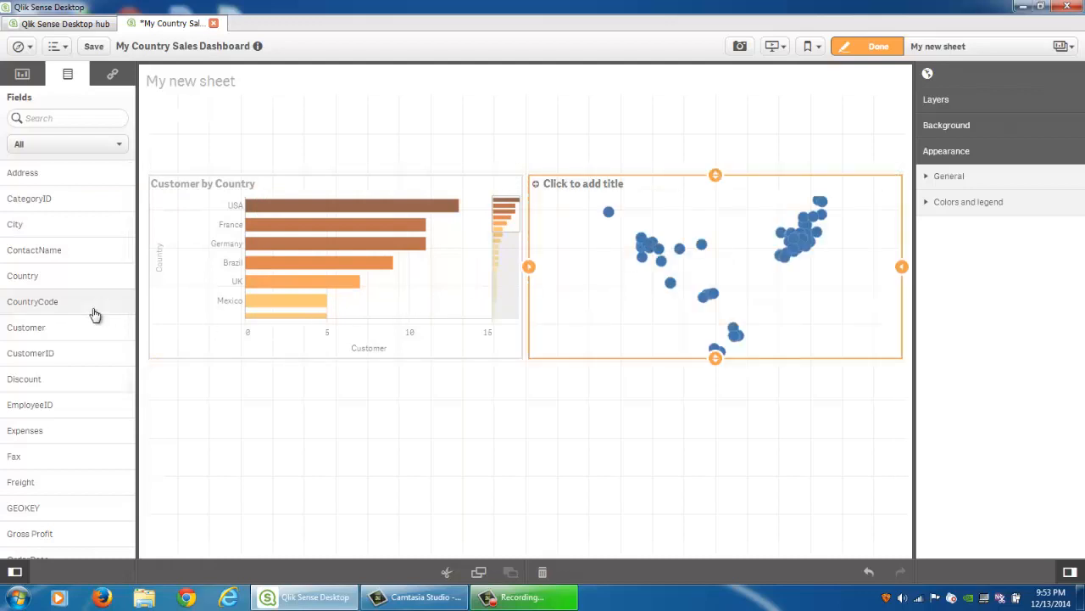
{"action": "scroll", "coordinate": [81, 322], "scroll_direction": "down", "scroll_amount": 5}
{"action": "left_click_drag", "start_coordinate": [50, 502], "coordinate": [780, 292]}
{"action": "mouse_move", "coordinate": [758, 252]}
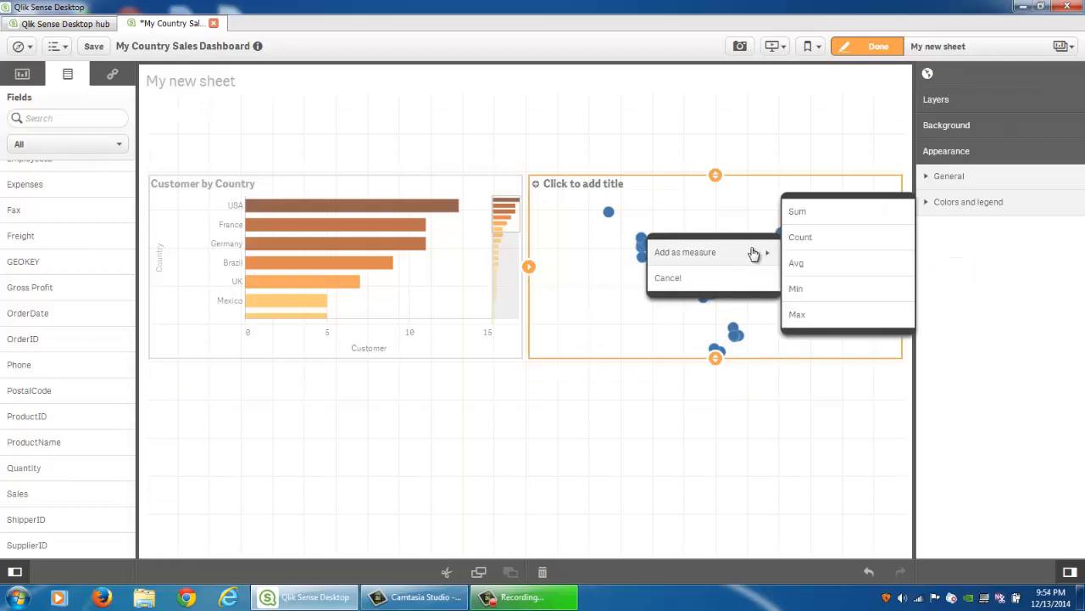
{"action": "left_click", "coordinate": [838, 214]}
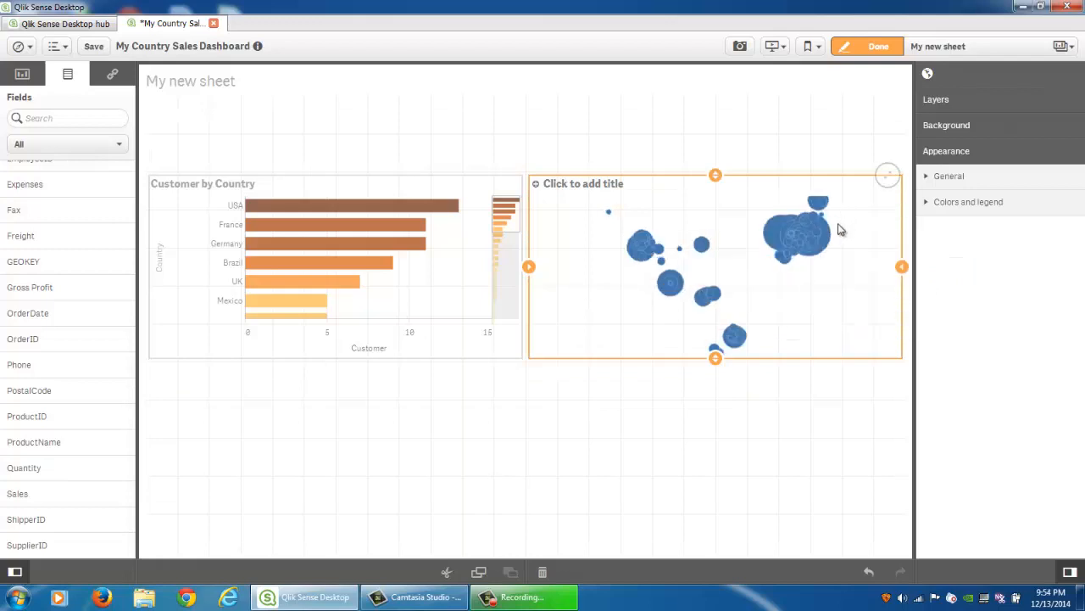
Show a slippy map background on the map, using the OpenStreetMap tile URL copied from the Qlik Sense help page in Chrome.
{"action": "left_click", "coordinate": [998, 129]}
{"action": "left_click", "coordinate": [1073, 165]}
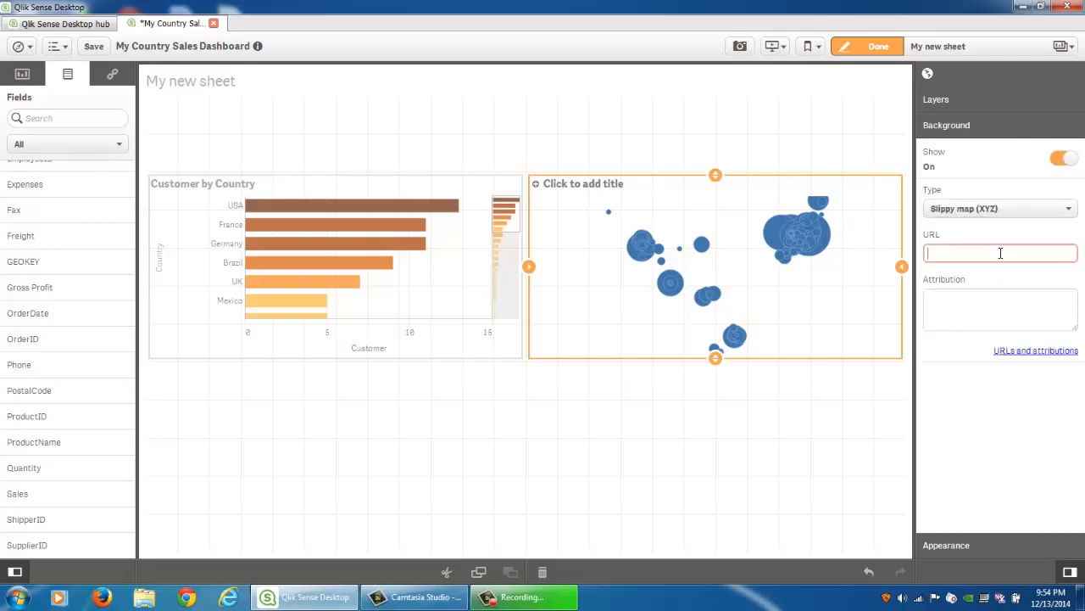
{"action": "left_click", "coordinate": [1004, 352]}
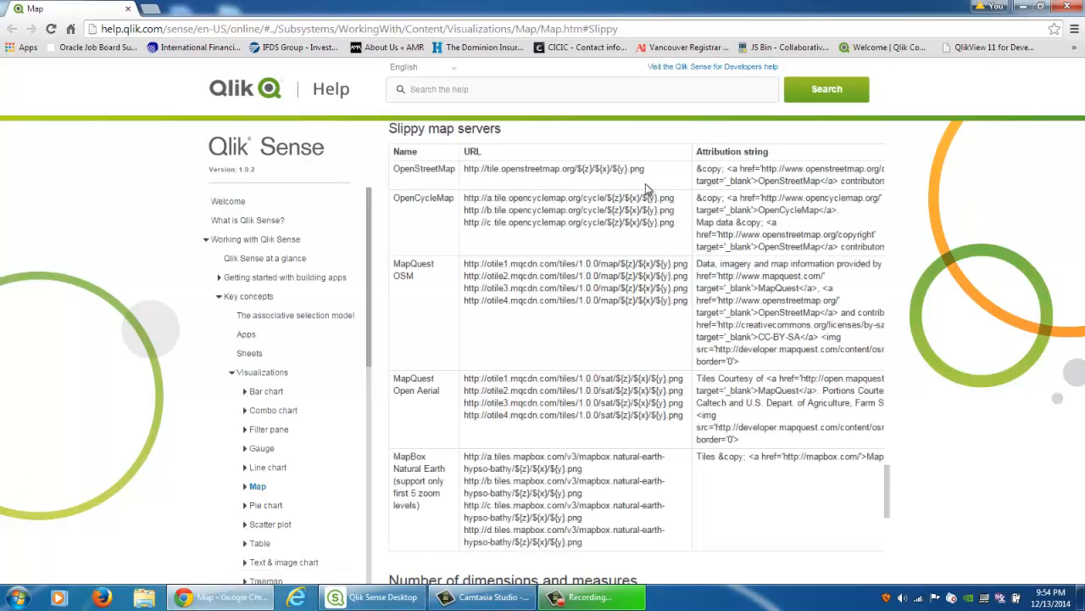
{"action": "left_click_drag", "start_coordinate": [650, 169], "coordinate": [463, 167]}
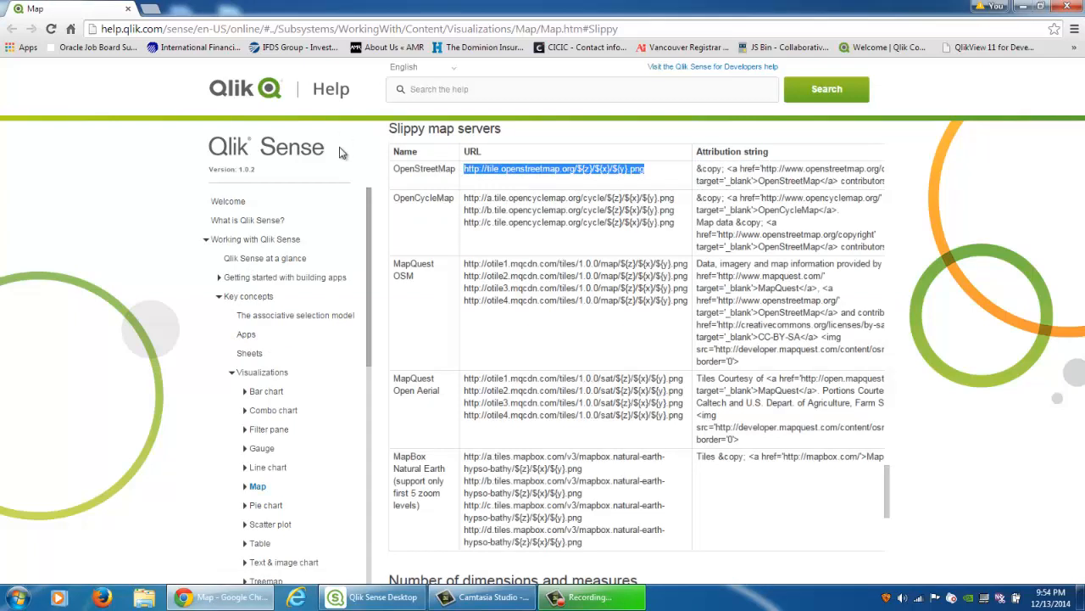
{"action": "left_click", "coordinate": [373, 596]}
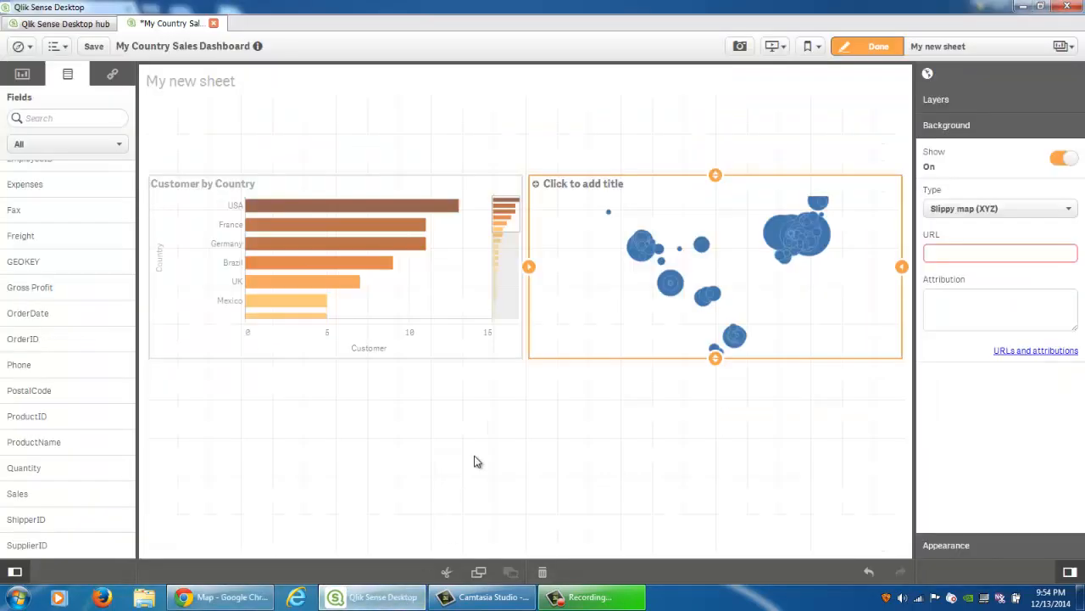
{"action": "key", "text": "ctrl+v"}
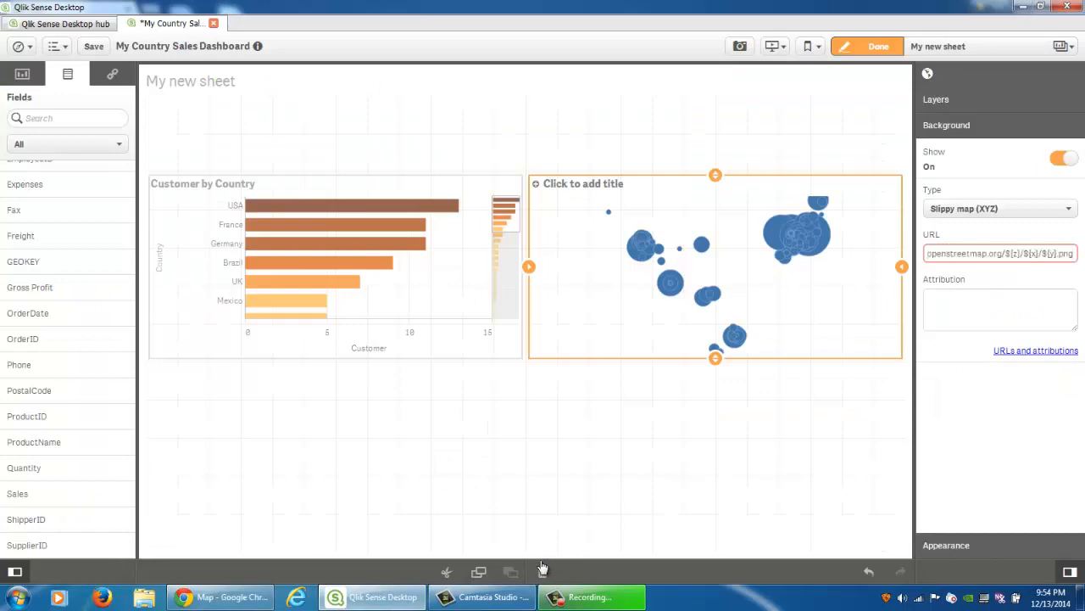
Copy the OpenStreetMap attribution string from the help page in Chrome into the map background's attribution in Qlik Sense.
{"action": "left_click", "coordinate": [195, 599]}
{"action": "left_click", "coordinate": [144, 596]}
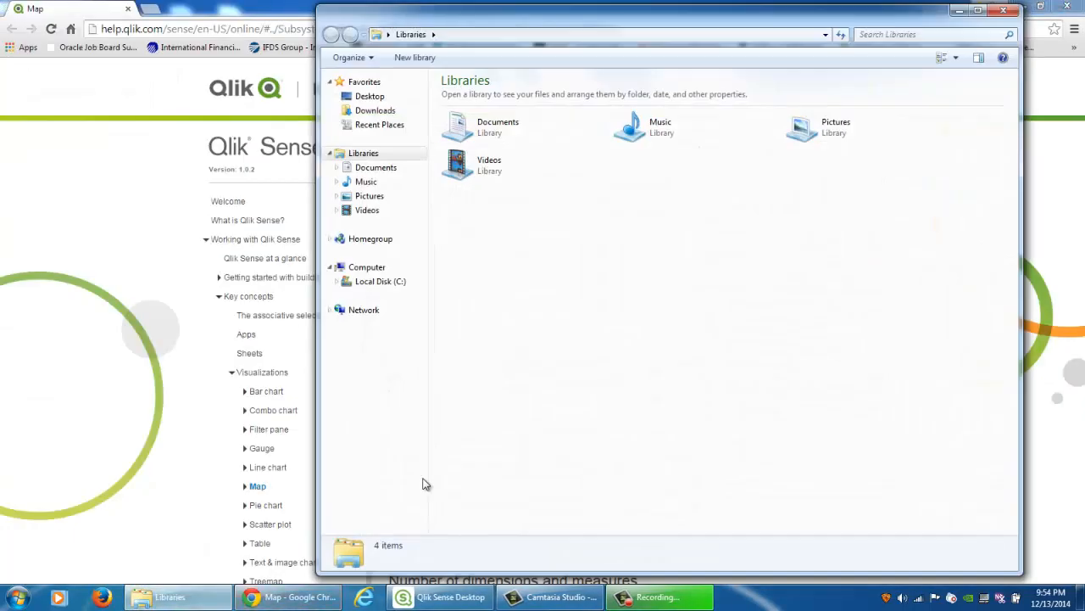
{"action": "left_click", "coordinate": [1014, 12]}
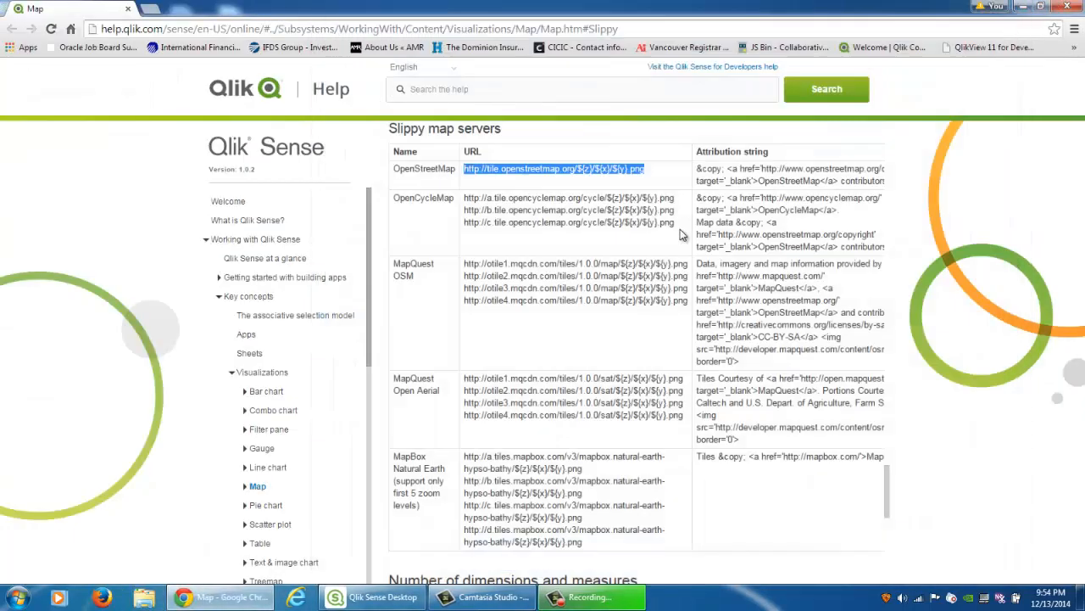
{"action": "left_click_drag", "start_coordinate": [698, 170], "coordinate": [879, 181]}
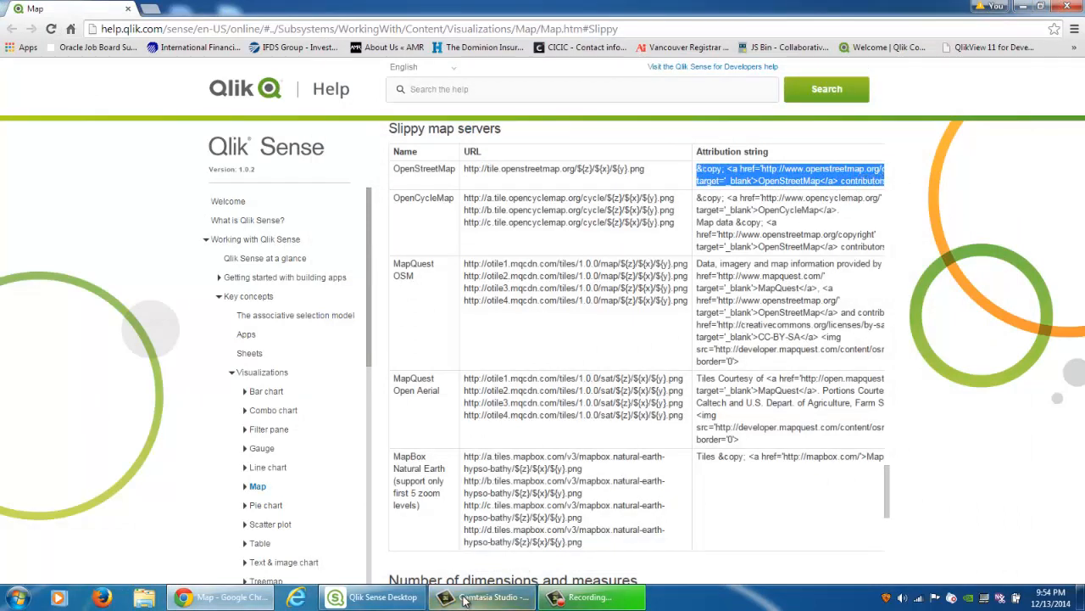
{"action": "left_click", "coordinate": [382, 597]}
{"action": "left_click", "coordinate": [949, 296]}
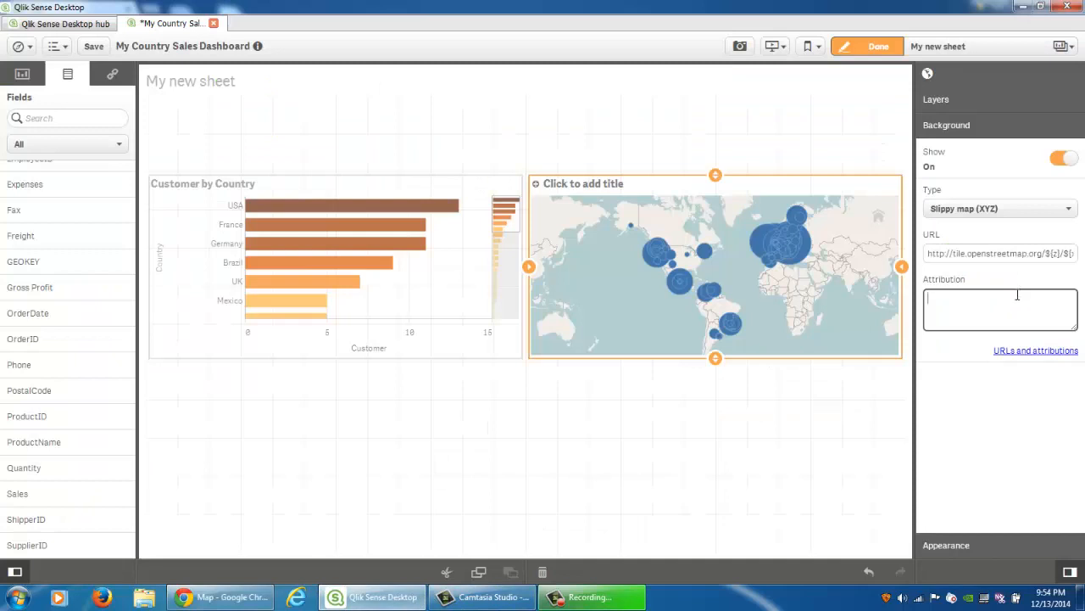
{"action": "type", "text": "&copy; <a href=\"http://www.openstreetmap.org/copyright\" target=\"_blank\">OpenStreetMap</a> contributors"}
{"action": "left_click", "coordinate": [998, 391]}
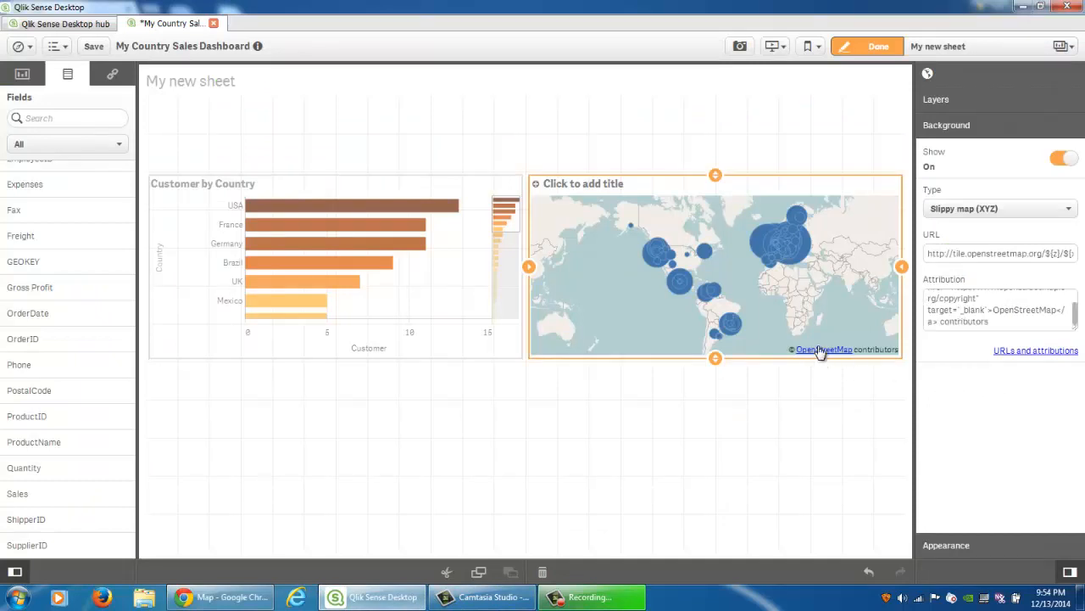
Title the map Sales by City.
{"action": "left_click", "coordinate": [593, 182]}
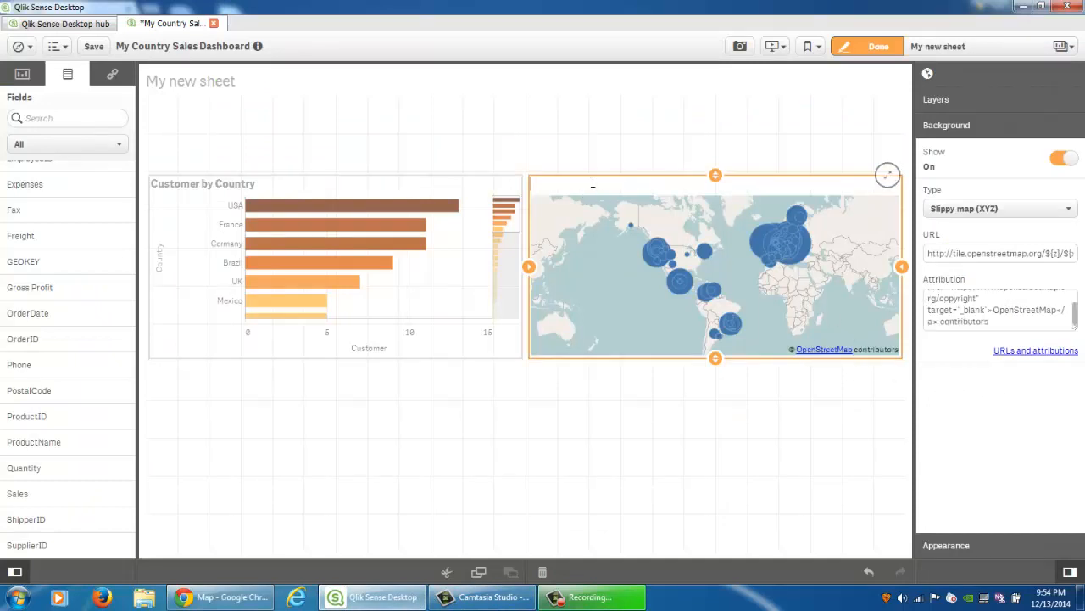
{"action": "type", "text": "Sales by City"}
{"action": "left_click", "coordinate": [1045, 273]}
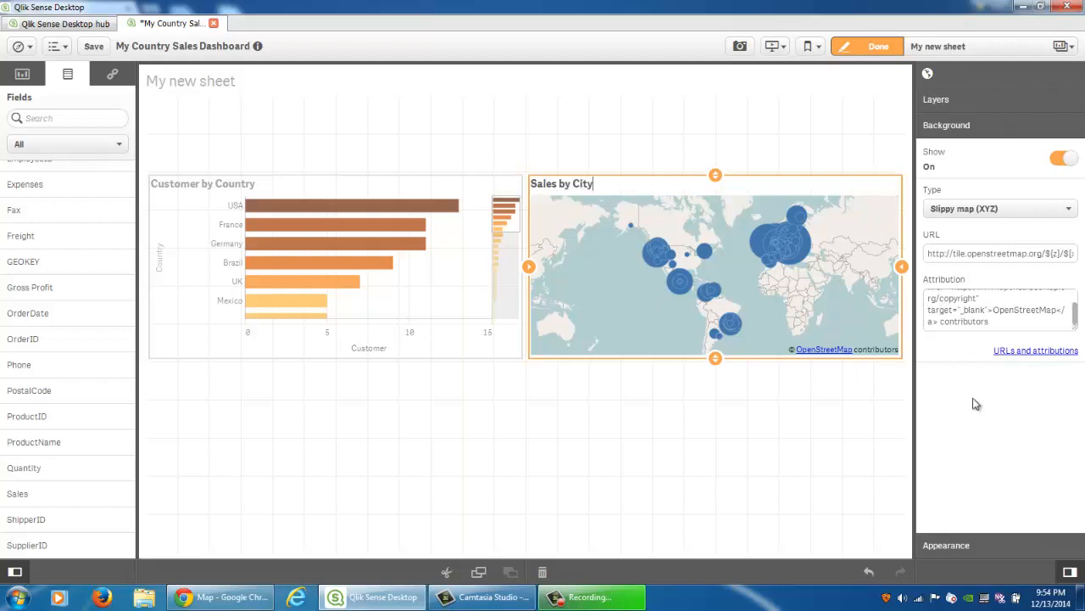
Switch the Sales by City map to custom colors and color its points by measure.
{"action": "left_click", "coordinate": [988, 548]}
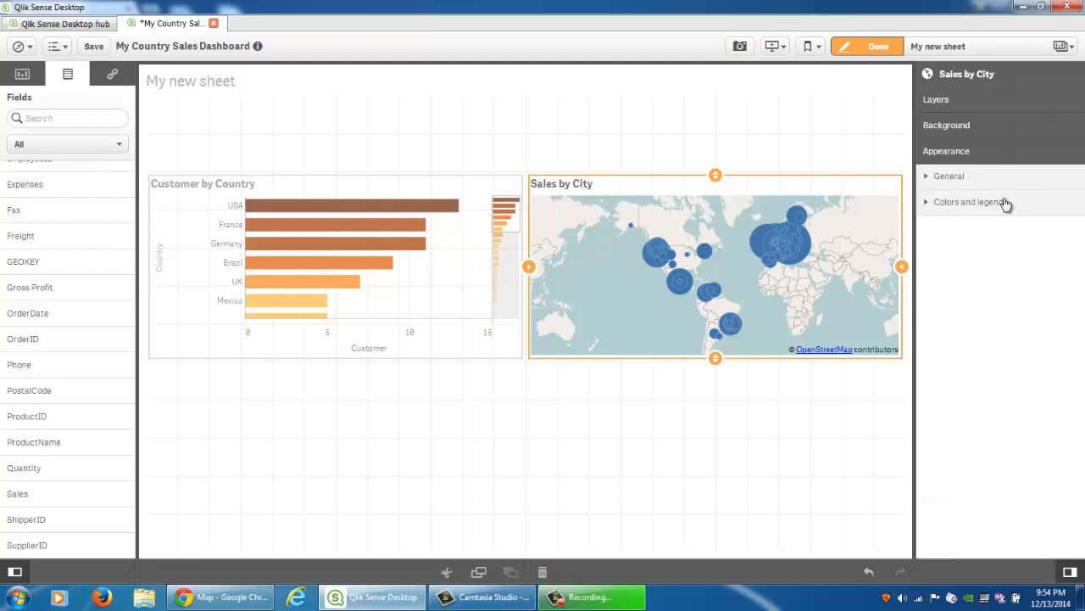
{"action": "left_click", "coordinate": [1004, 203]}
{"action": "left_click", "coordinate": [1058, 236]}
{"action": "left_click", "coordinate": [1015, 273]}
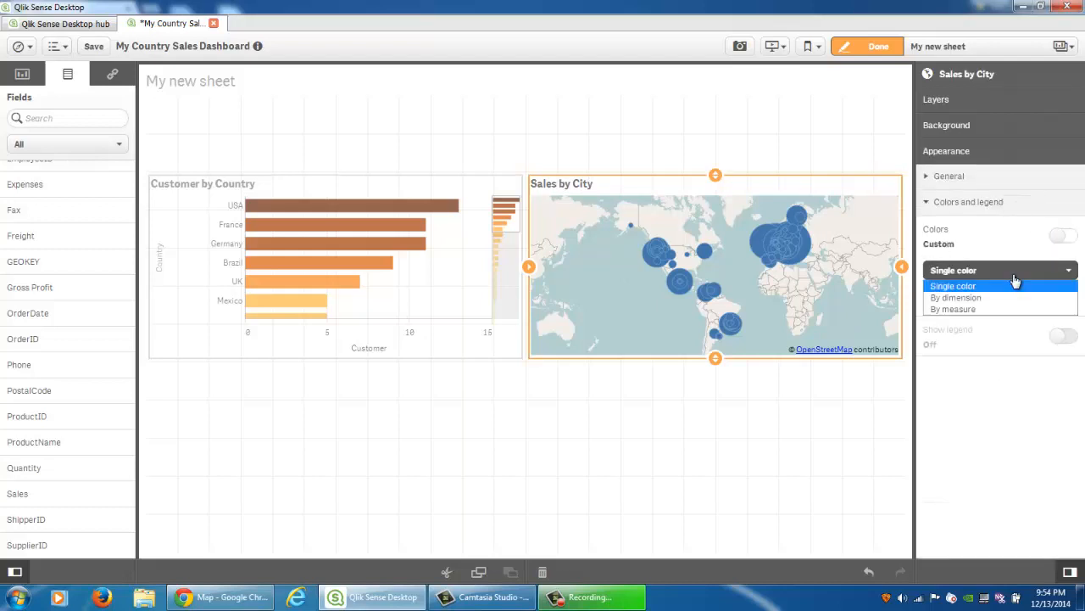
{"action": "left_click", "coordinate": [997, 309]}
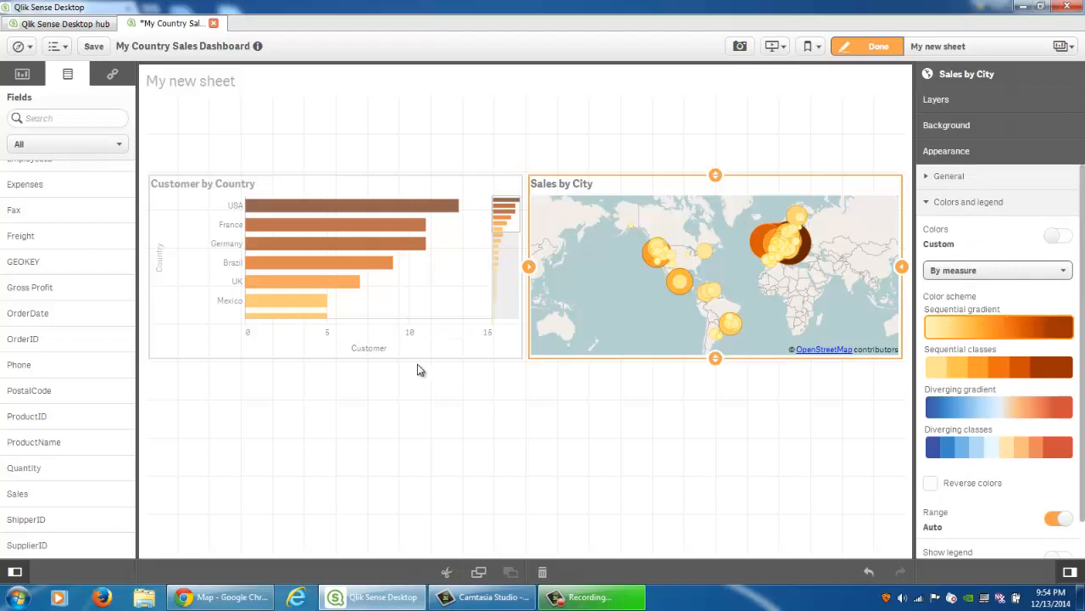
Add a pie chart in the empty area below the Customer by Country bar chart.
{"action": "left_click", "coordinate": [352, 379]}
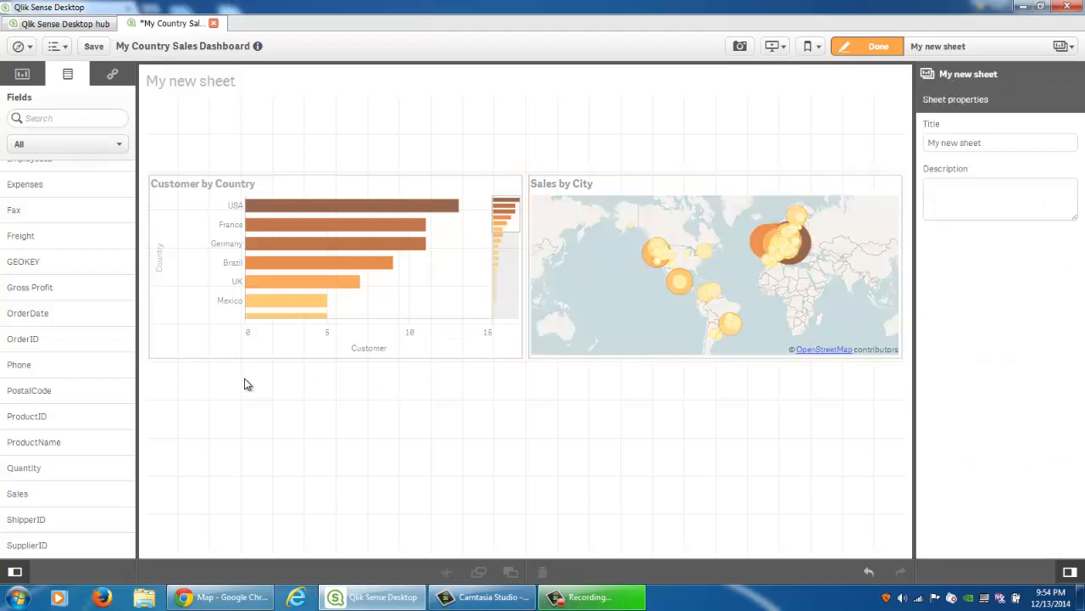
{"action": "left_click", "coordinate": [23, 74]}
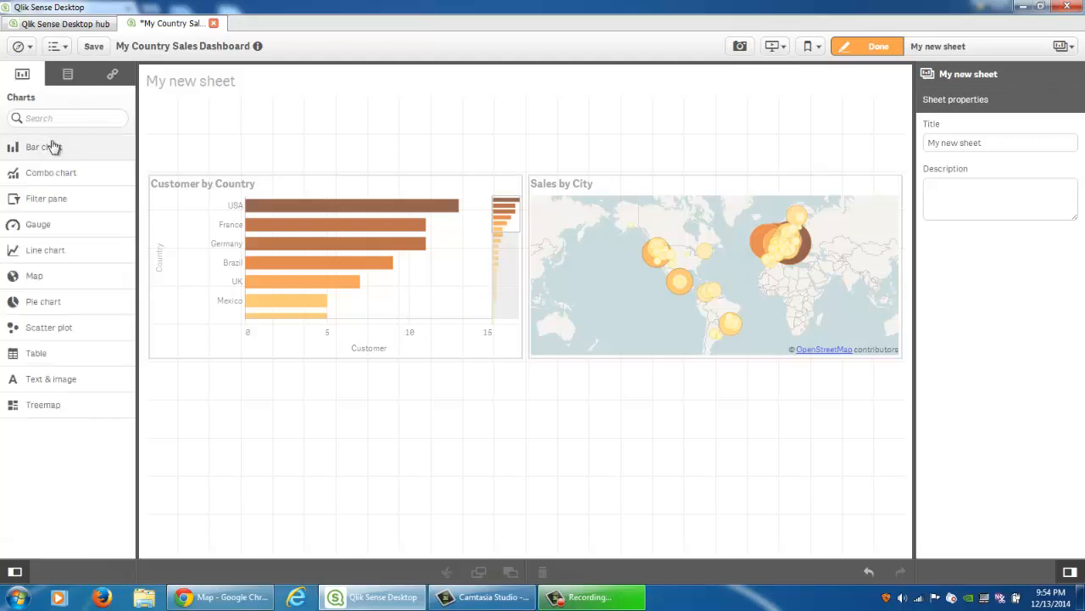
{"action": "left_click_drag", "start_coordinate": [49, 302], "coordinate": [218, 417]}
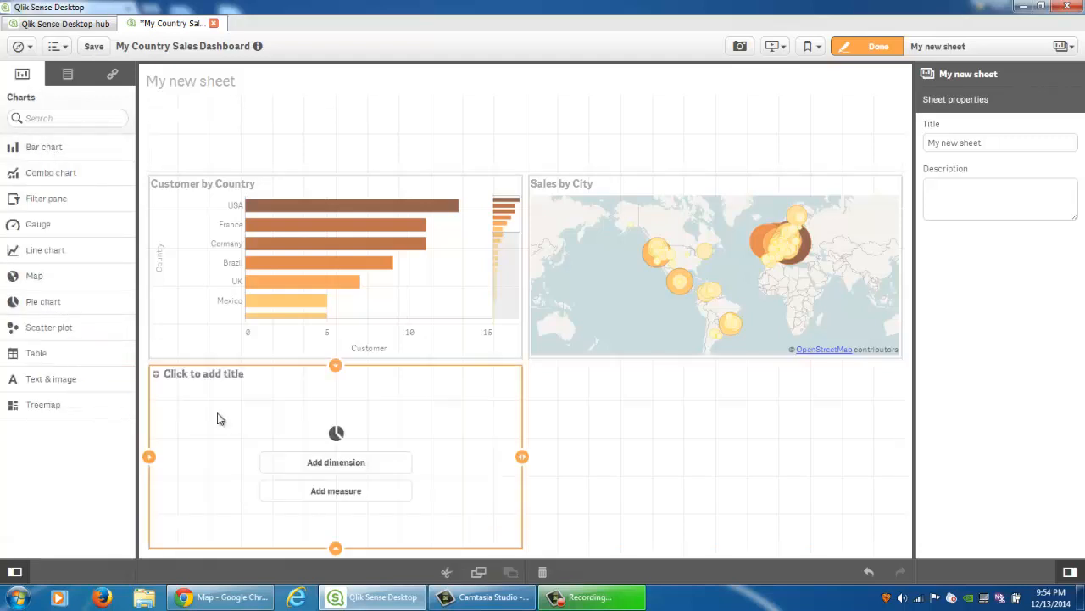
Add Country as the pie chart's dimension and the sum of Sales as its measure.
{"action": "left_click", "coordinate": [67, 74]}
{"action": "left_click_drag", "start_coordinate": [63, 275], "coordinate": [339, 451]}
{"action": "left_click", "coordinate": [331, 432]}
{"action": "scroll", "coordinate": [85, 479], "scroll_direction": "down", "scroll_amount": 3}
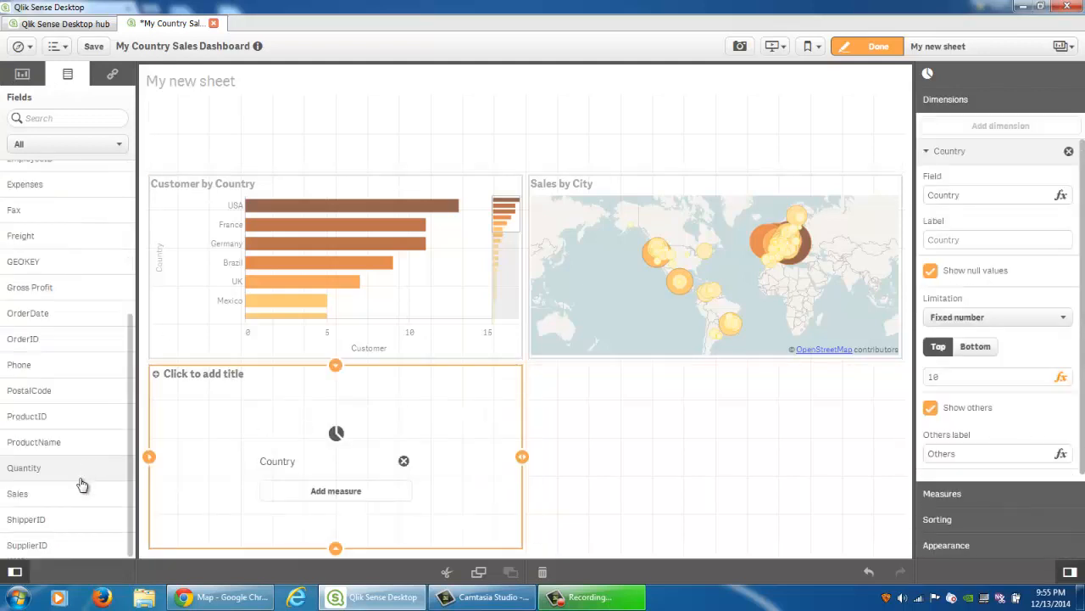
{"action": "left_click_drag", "start_coordinate": [88, 496], "coordinate": [363, 494]}
{"action": "mouse_move", "coordinate": [359, 460]}
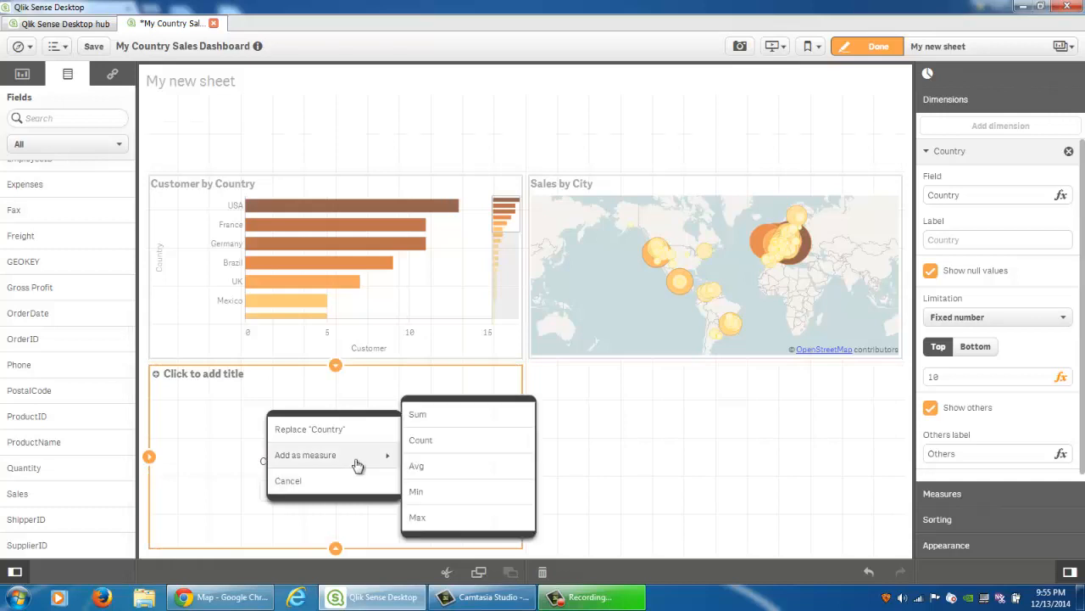
{"action": "left_click", "coordinate": [421, 416]}
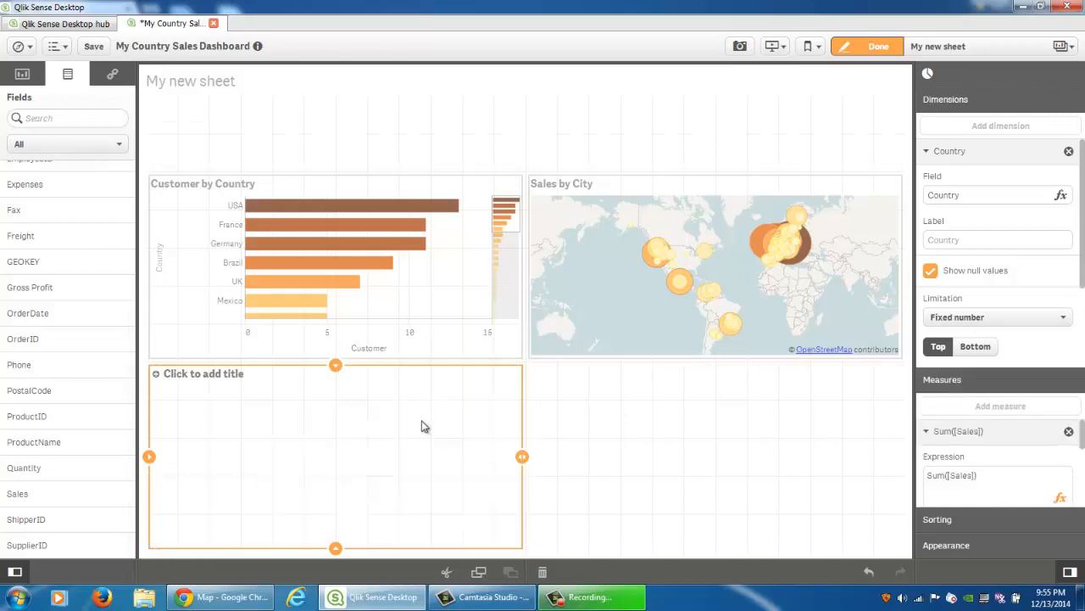
Title the pie chart Sales by Country and switch it to custom colors by measure.
{"action": "left_click", "coordinate": [222, 378]}
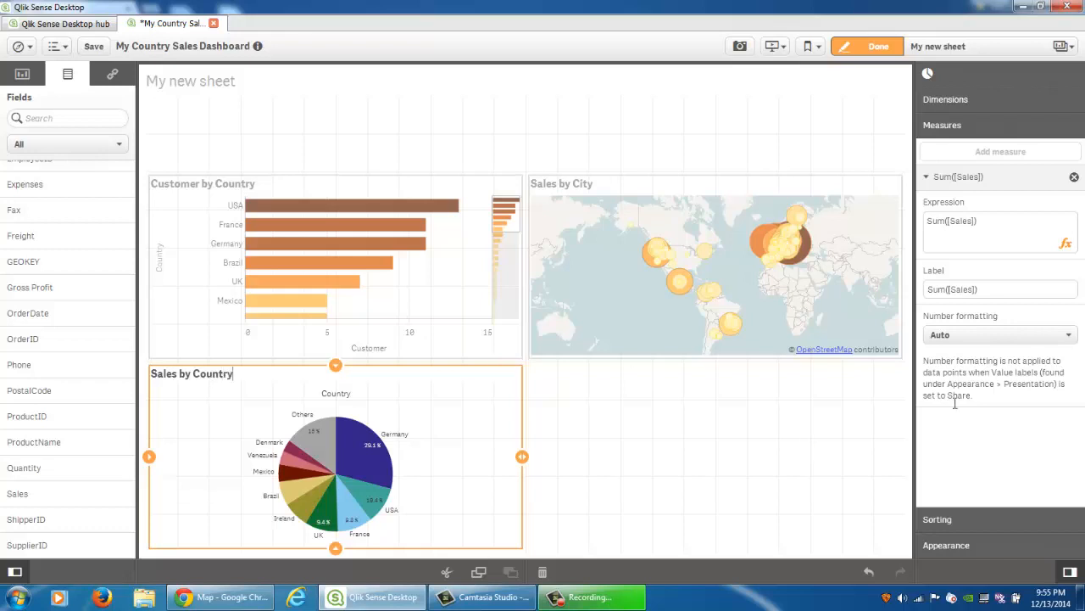
{"action": "left_click", "coordinate": [1008, 548]}
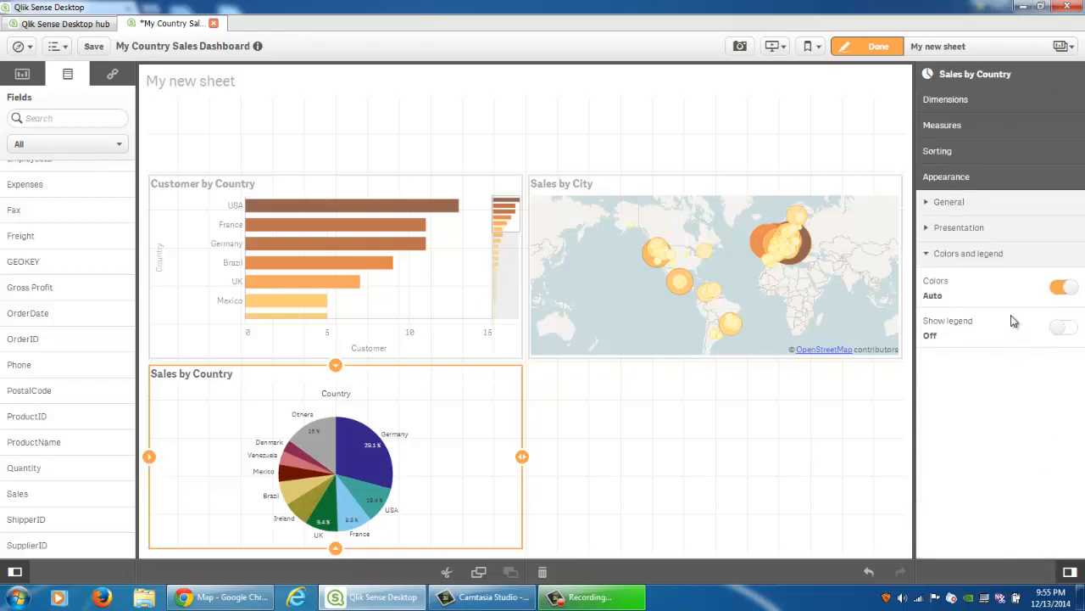
{"action": "left_click", "coordinate": [1059, 288]}
{"action": "left_click", "coordinate": [1018, 321]}
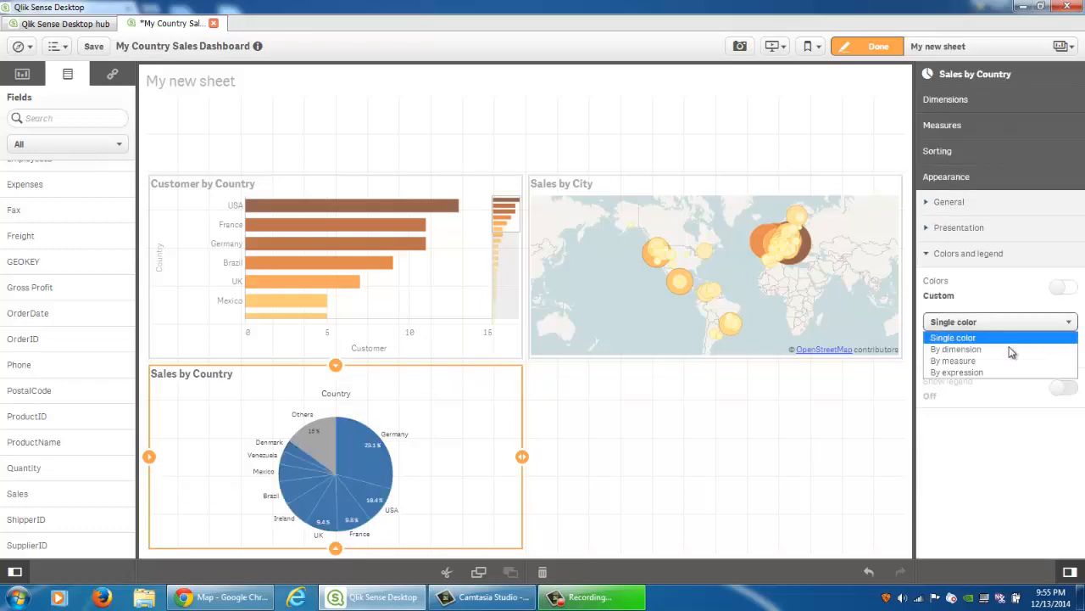
{"action": "left_click", "coordinate": [1010, 362]}
{"action": "left_click", "coordinate": [849, 429]}
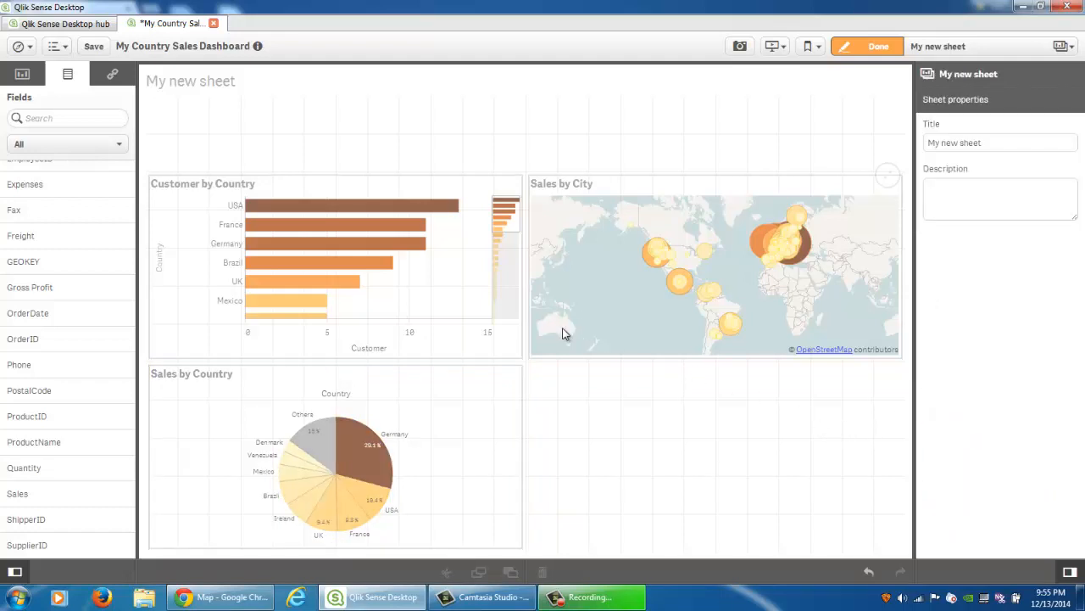
Create a drill-down master dimension named Location from the City and Country fields, in that order.
{"action": "left_click", "coordinate": [24, 75]}
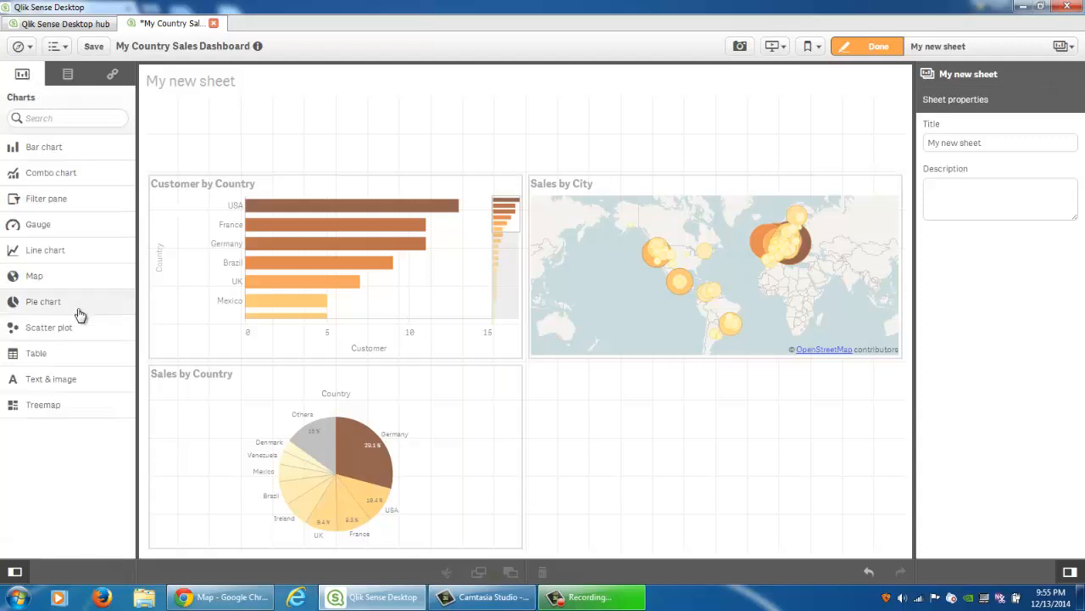
{"action": "left_click", "coordinate": [112, 76]}
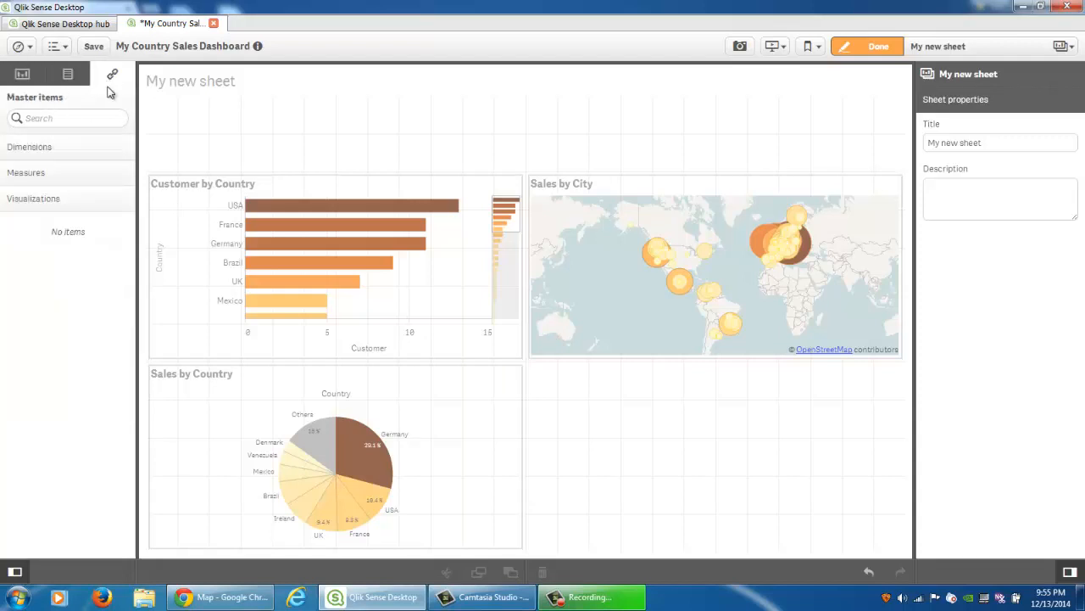
{"action": "left_click", "coordinate": [89, 154]}
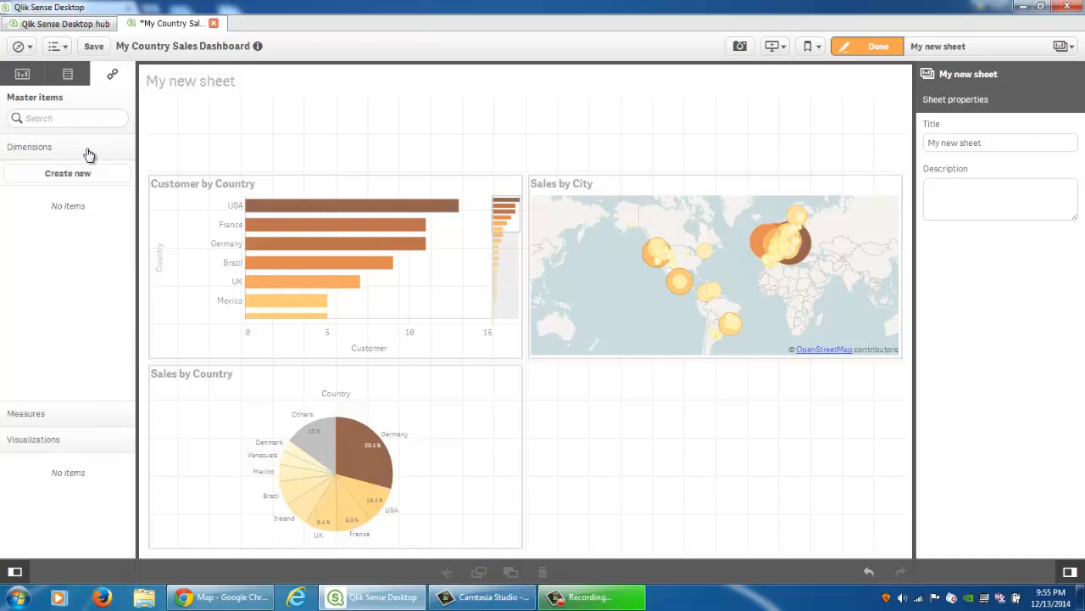
{"action": "left_click", "coordinate": [88, 173]}
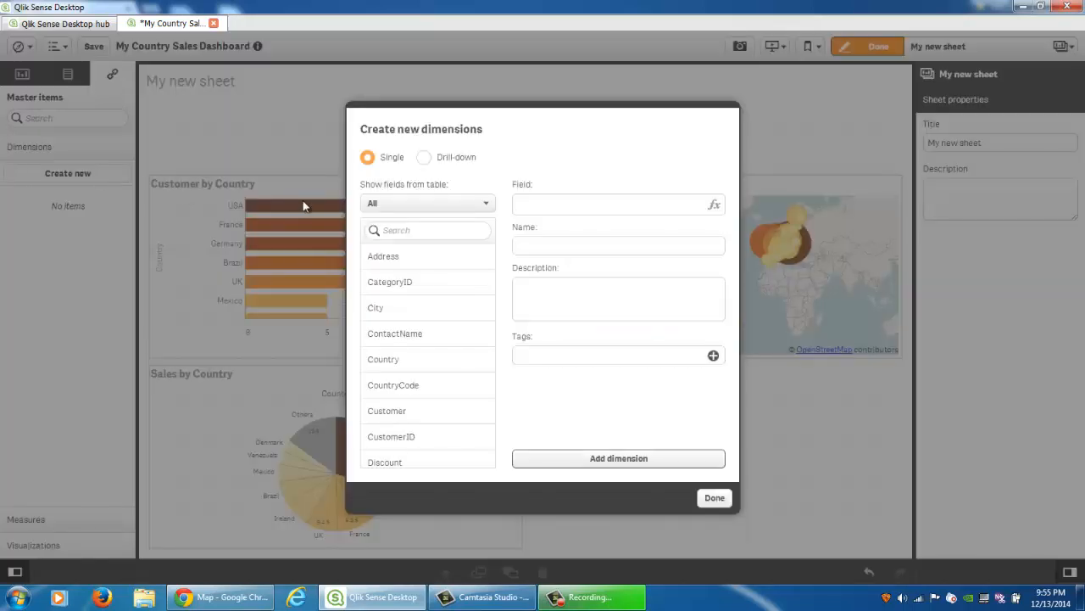
{"action": "left_click", "coordinate": [425, 164]}
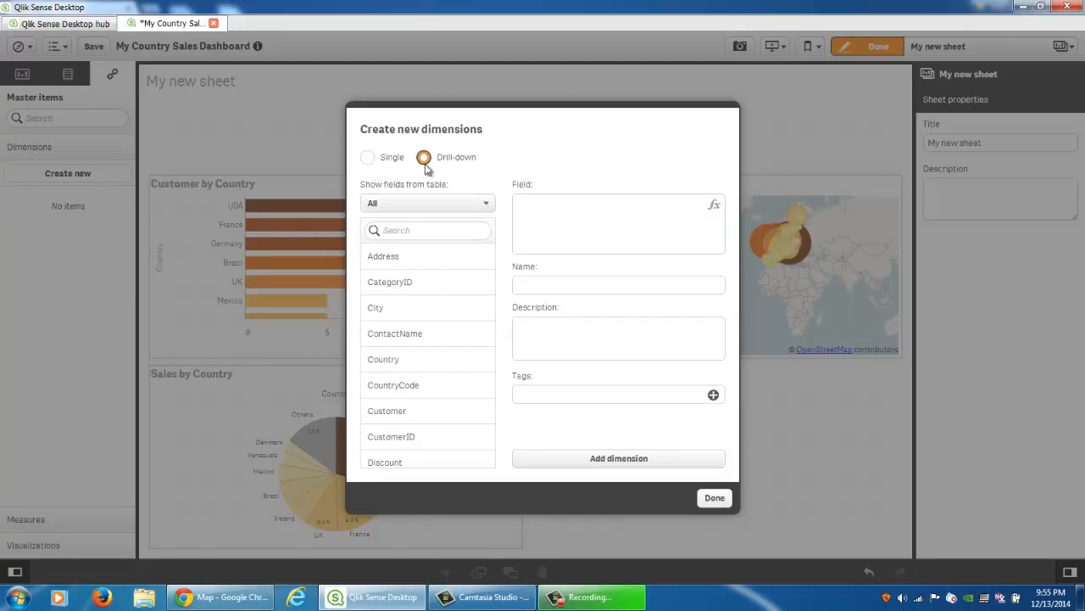
{"action": "left_click", "coordinate": [432, 313]}
{"action": "left_click", "coordinate": [426, 358]}
{"action": "left_click", "coordinate": [546, 286]}
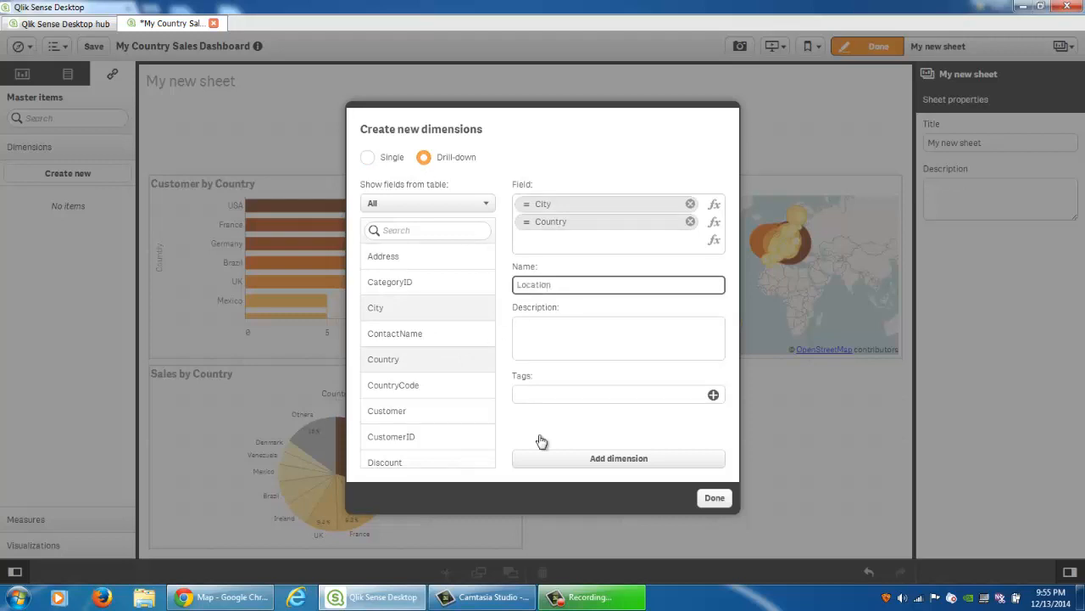
{"action": "type", "text": "Location"}
{"action": "left_click", "coordinate": [555, 462]}
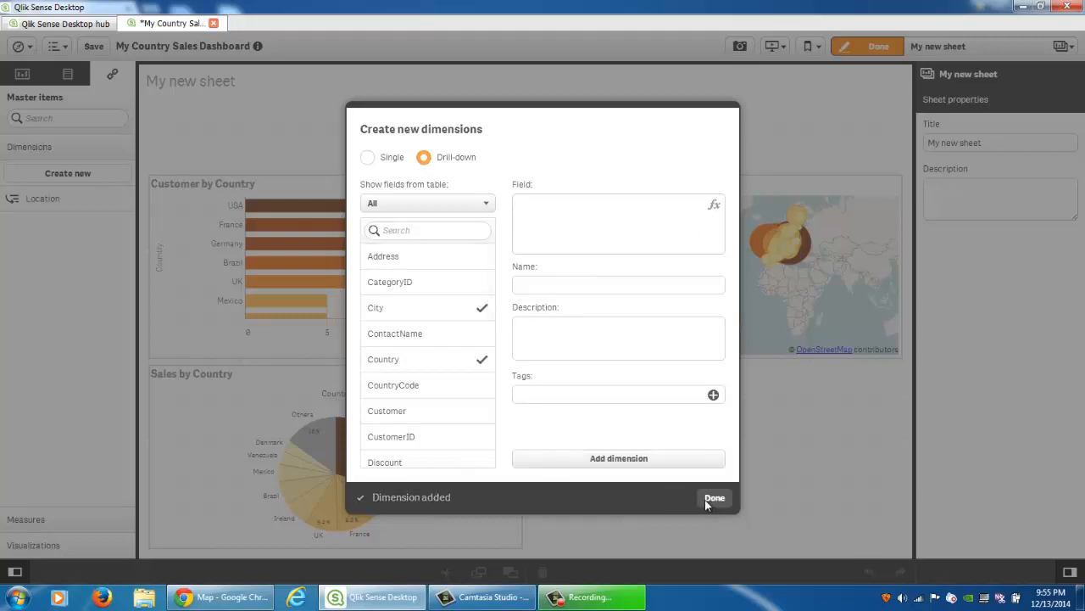
{"action": "left_click", "coordinate": [714, 499]}
Create a master measure named Sales with the expression Sum(Sales).
{"action": "left_click", "coordinate": [81, 522]}
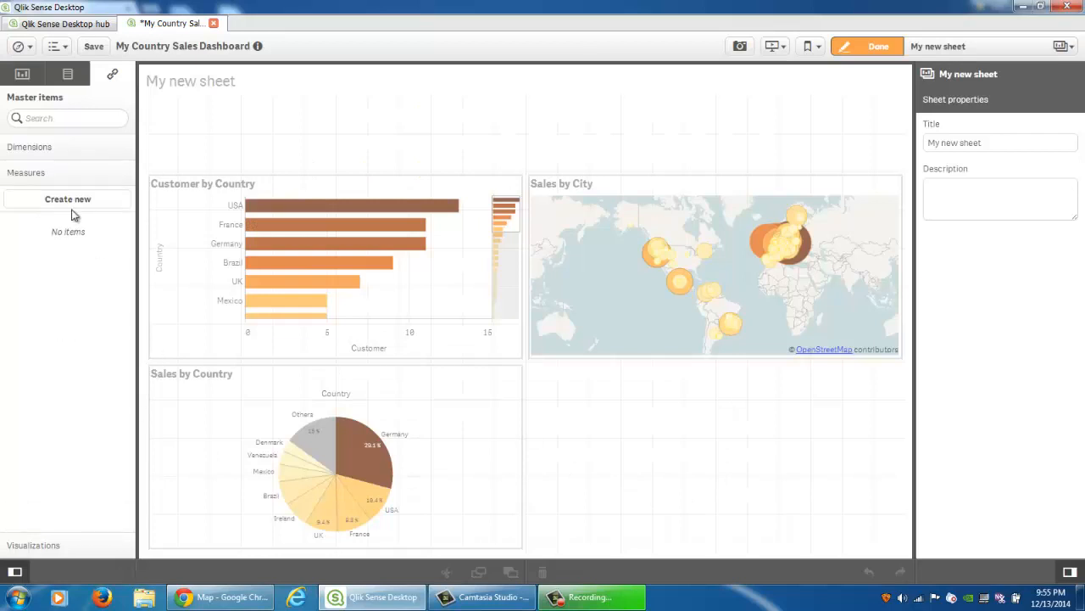
{"action": "left_click", "coordinate": [70, 200]}
{"action": "left_click", "coordinate": [436, 190]}
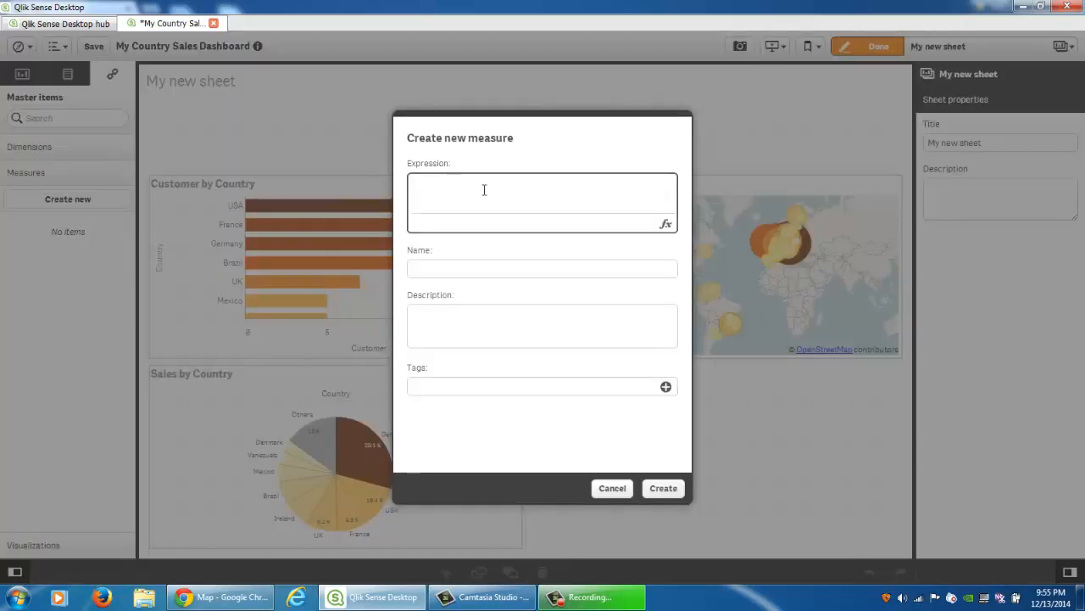
{"action": "left_click", "coordinate": [666, 224]}
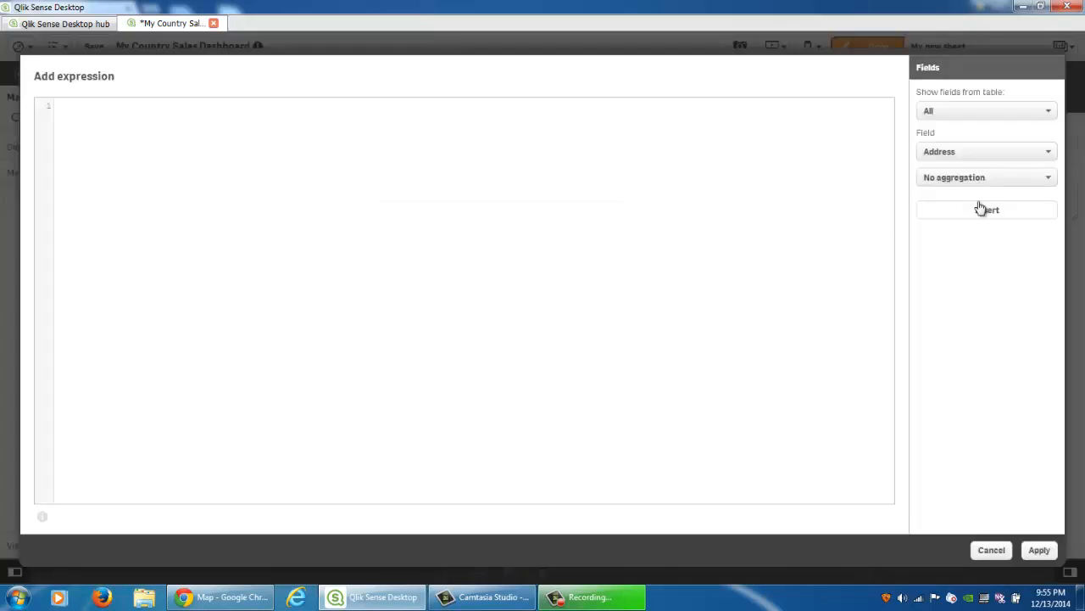
{"action": "left_click", "coordinate": [999, 151]}
{"action": "scroll", "coordinate": [1005, 245], "scroll_direction": "down", "scroll_amount": 2}
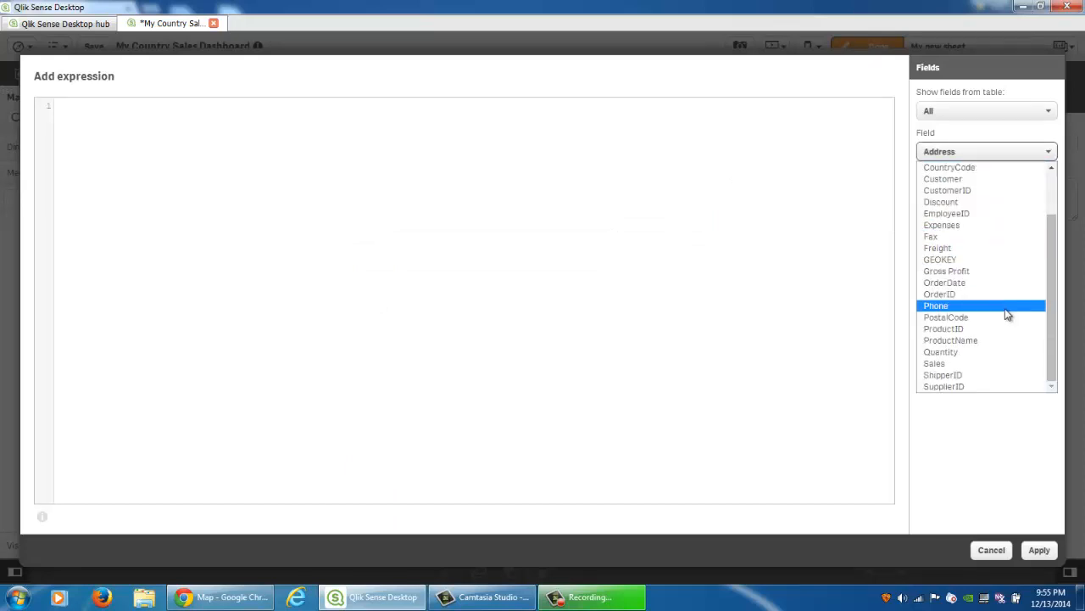
{"action": "left_click", "coordinate": [993, 364]}
{"action": "left_click", "coordinate": [978, 181]}
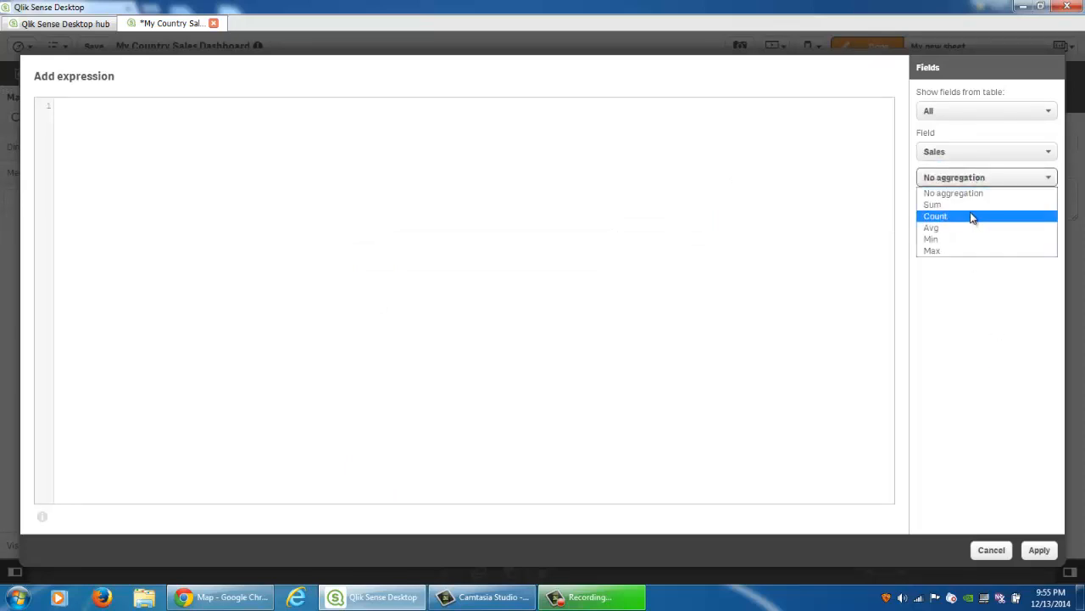
{"action": "left_click", "coordinate": [972, 204]}
{"action": "left_click", "coordinate": [975, 212]}
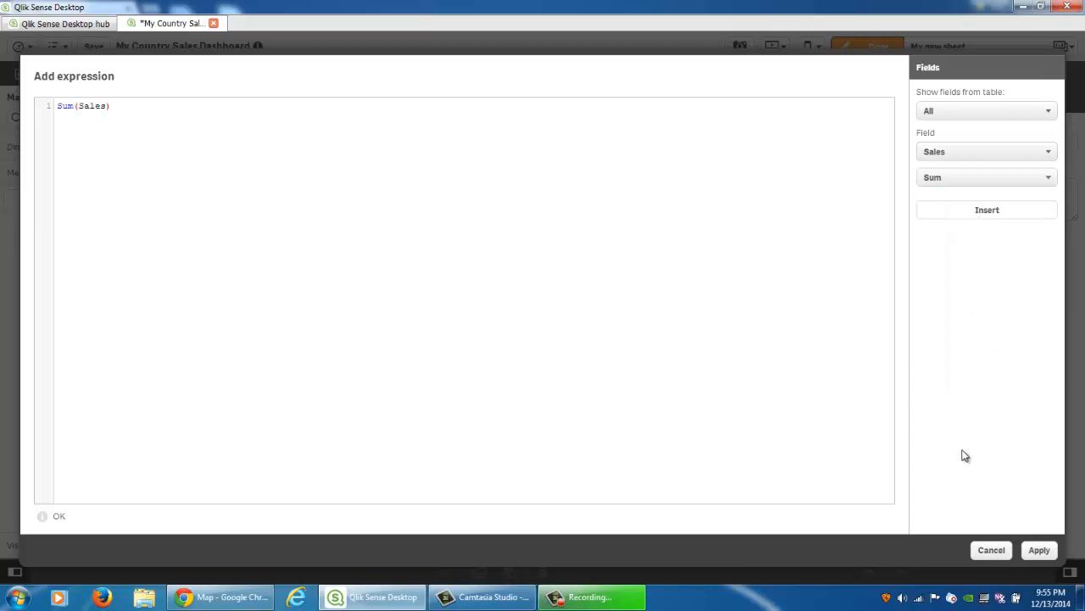
{"action": "left_click", "coordinate": [1039, 550]}
{"action": "left_click", "coordinate": [530, 269]}
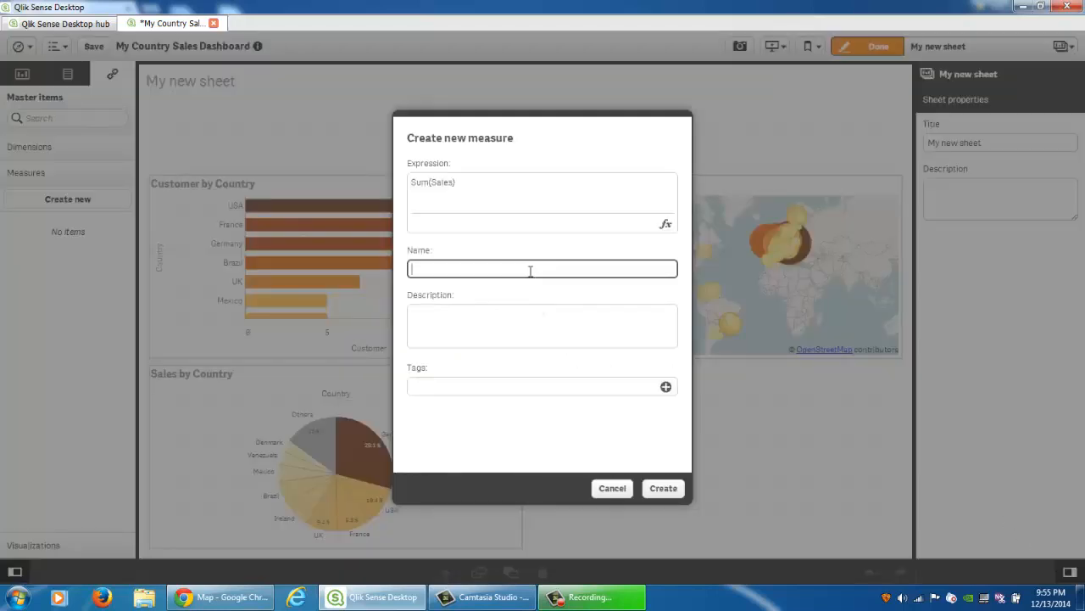
{"action": "left_click", "coordinate": [666, 489]}
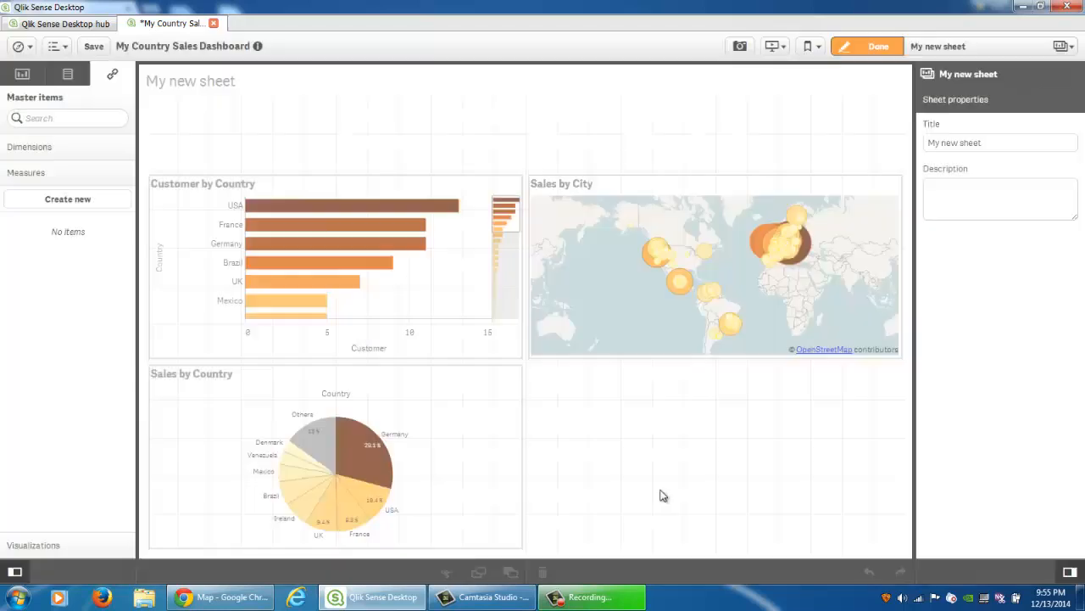
Create a master measure named Expenses with the expression Sum(Expenses).
{"action": "left_click", "coordinate": [60, 198]}
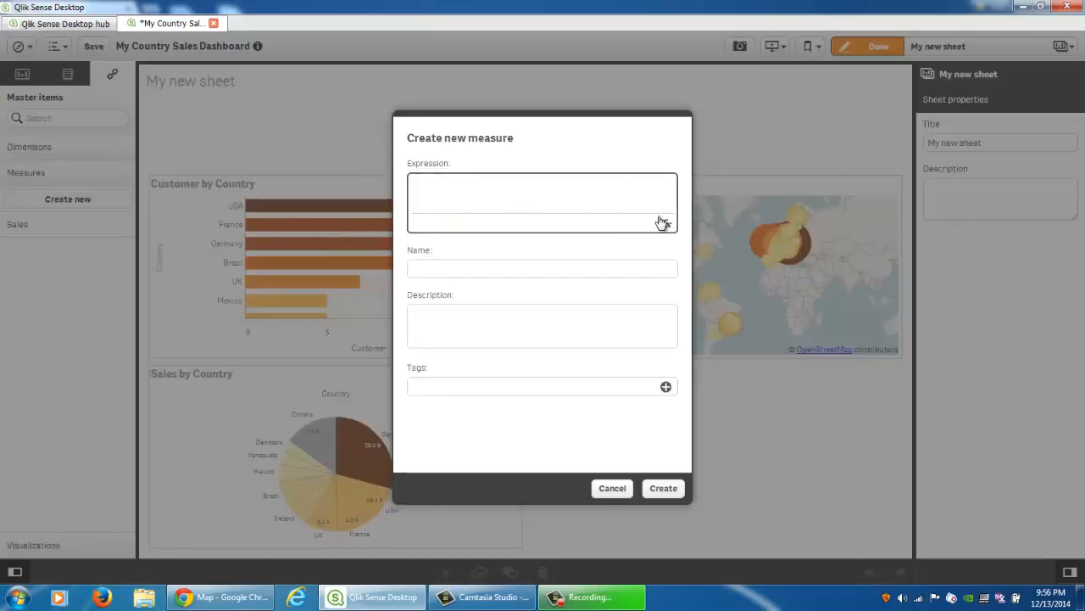
{"action": "left_click", "coordinate": [666, 221]}
{"action": "left_click", "coordinate": [1010, 150]}
{"action": "scroll", "coordinate": [976, 245], "scroll_direction": "down", "scroll_amount": 3}
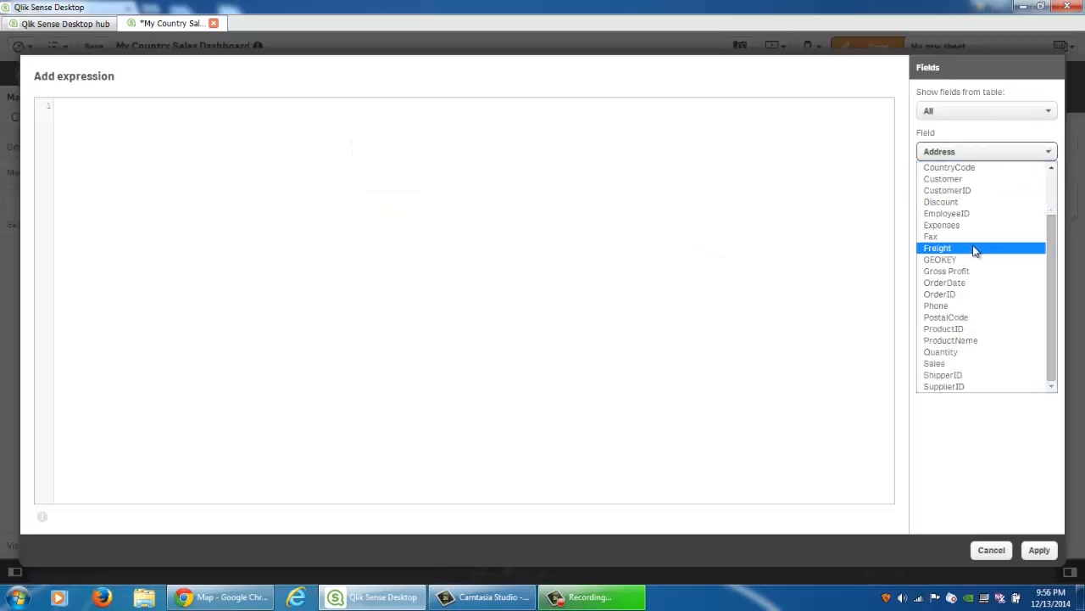
{"action": "left_click", "coordinate": [966, 225]}
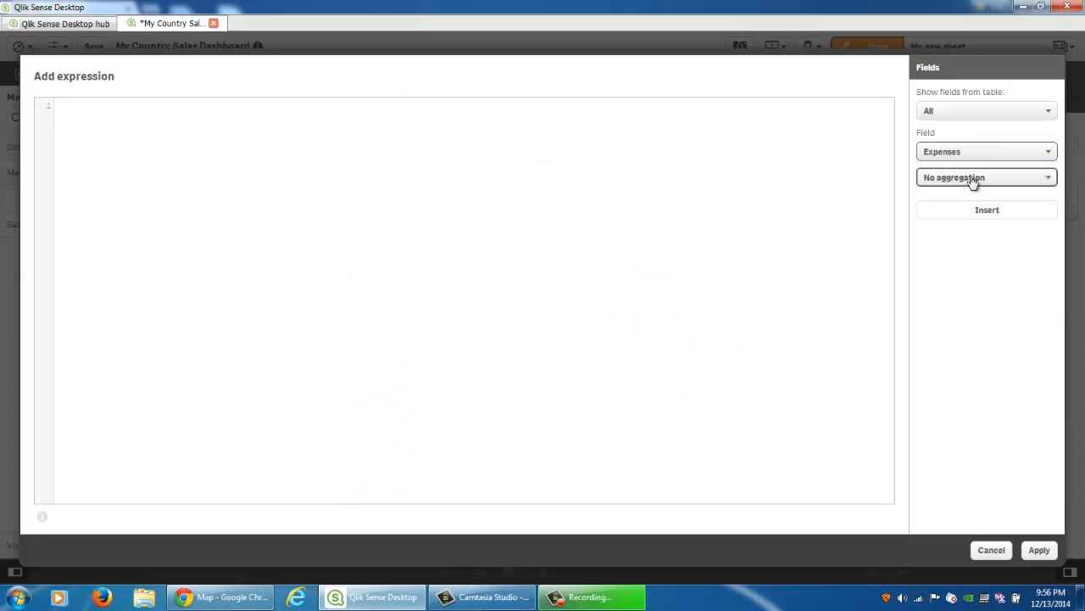
{"action": "left_click", "coordinate": [971, 179]}
{"action": "left_click", "coordinate": [973, 205]}
{"action": "left_click", "coordinate": [972, 210]}
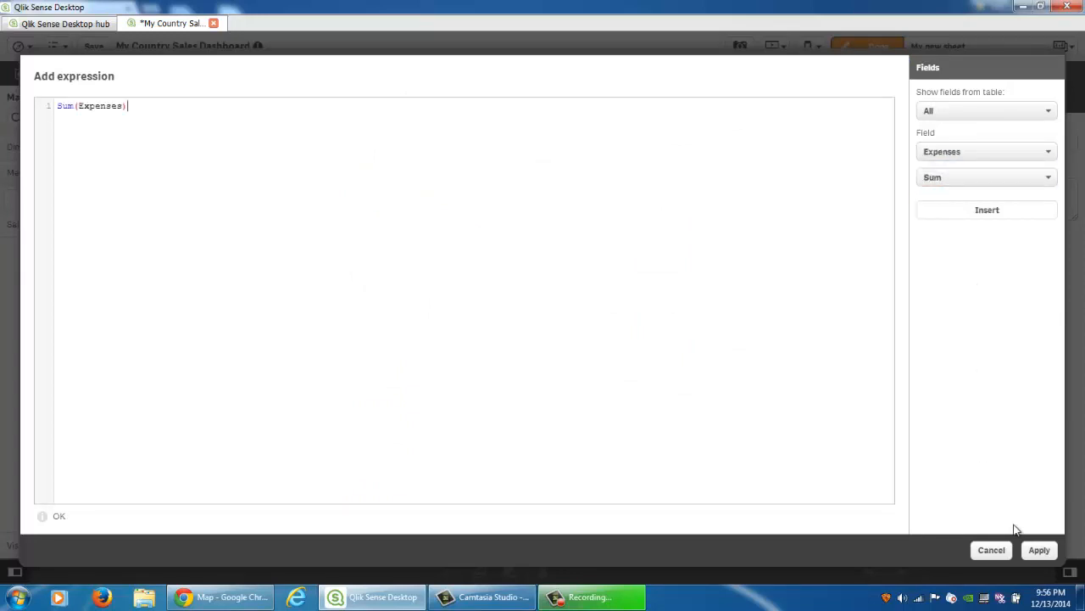
{"action": "left_click", "coordinate": [1036, 550]}
{"action": "left_click", "coordinate": [568, 268]}
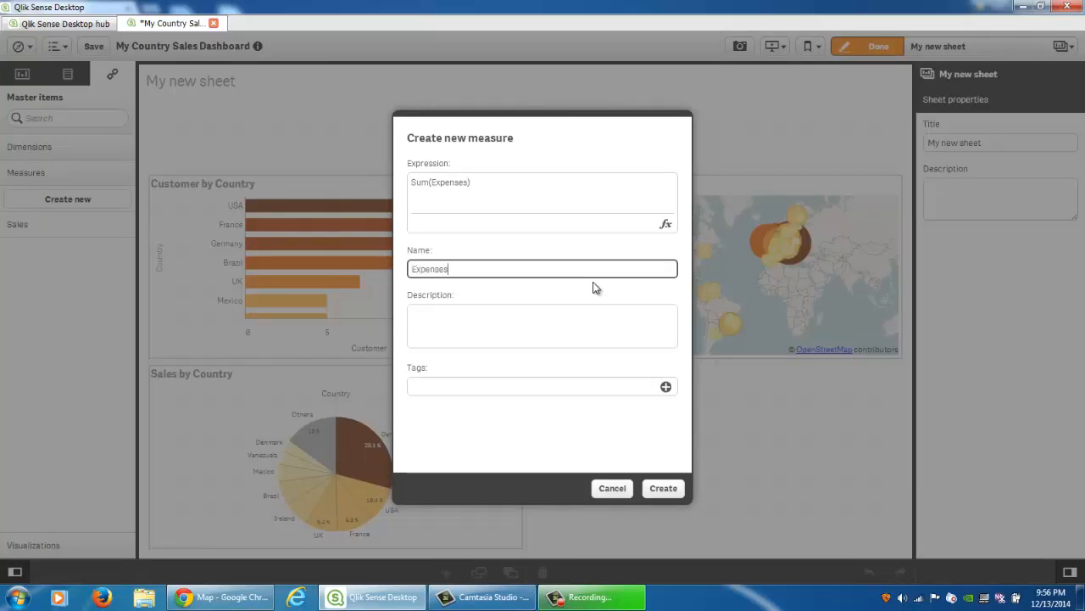
{"action": "type", "text": "Expenses"}
{"action": "left_click", "coordinate": [663, 488]}
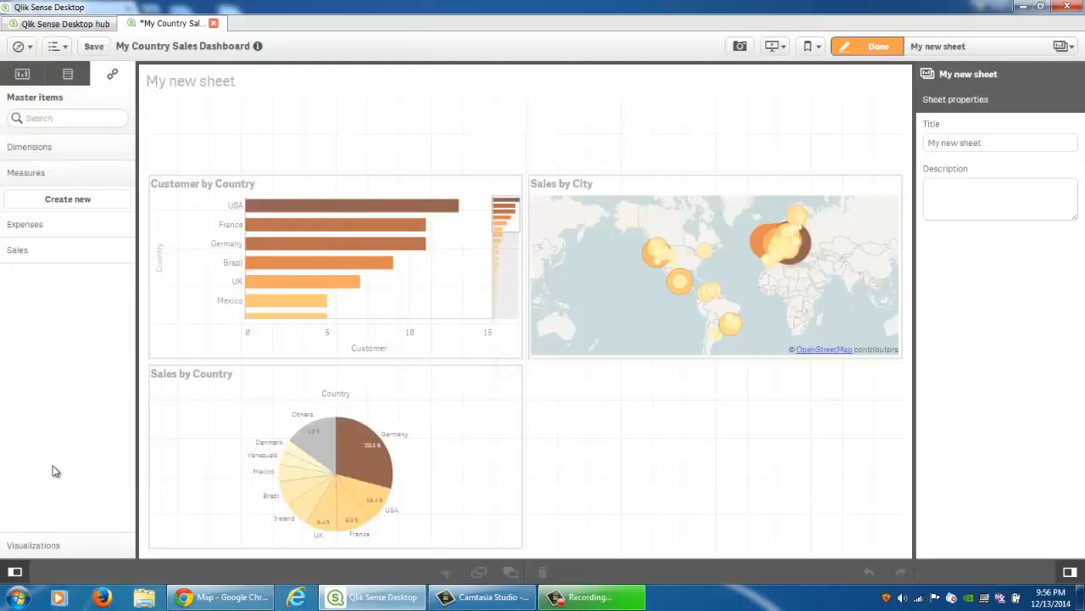
Create a master measure named Gross Profit with the expression Sum([Gross Profit]).
{"action": "left_click", "coordinate": [73, 201]}
{"action": "left_click", "coordinate": [497, 191]}
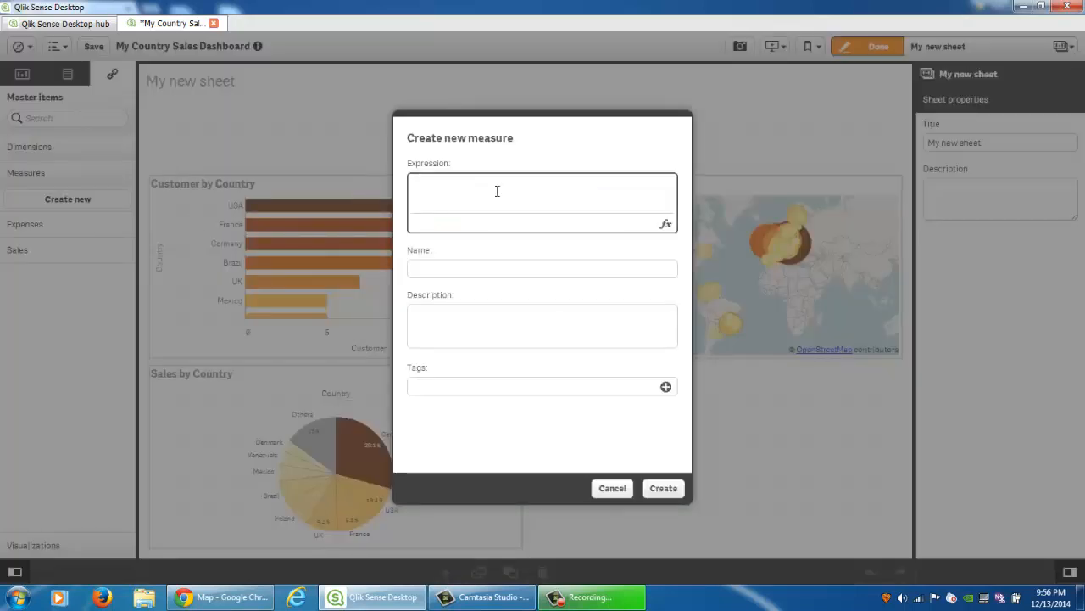
{"action": "left_click", "coordinate": [666, 225]}
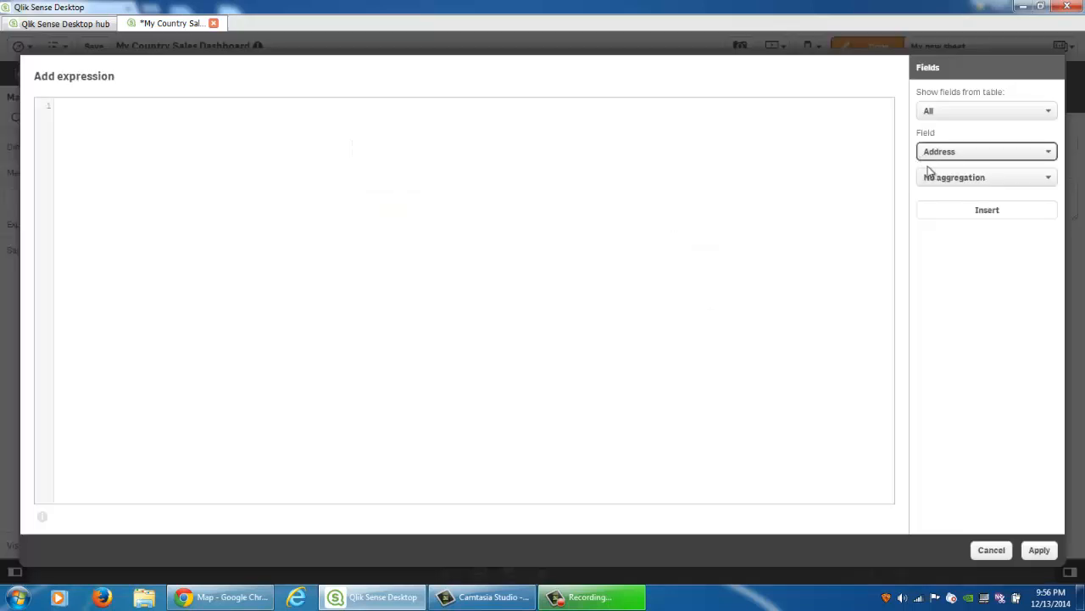
{"action": "left_click", "coordinate": [964, 153]}
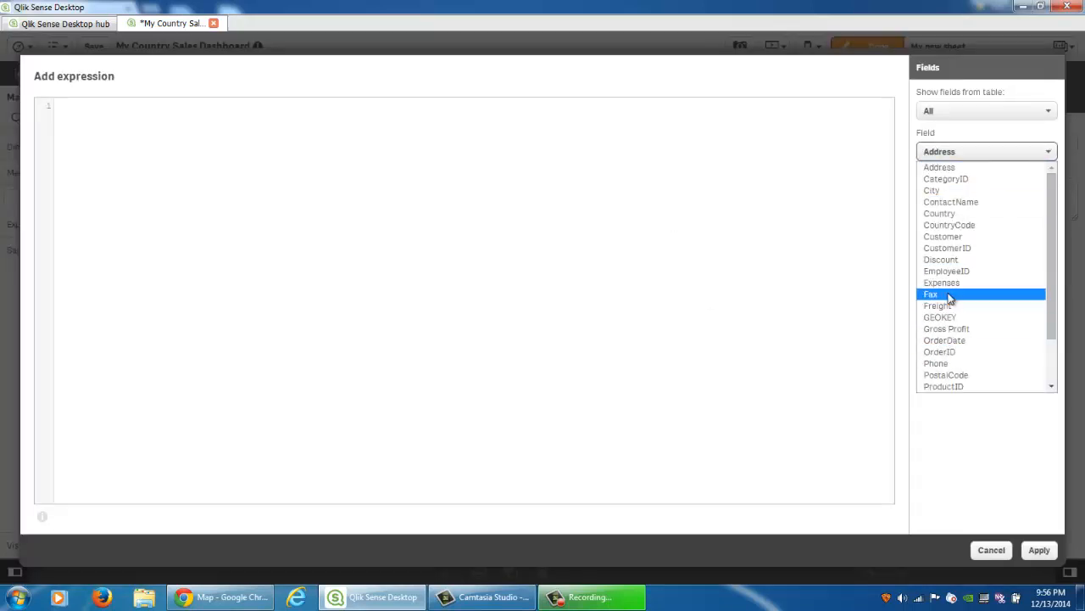
{"action": "left_click", "coordinate": [954, 329]}
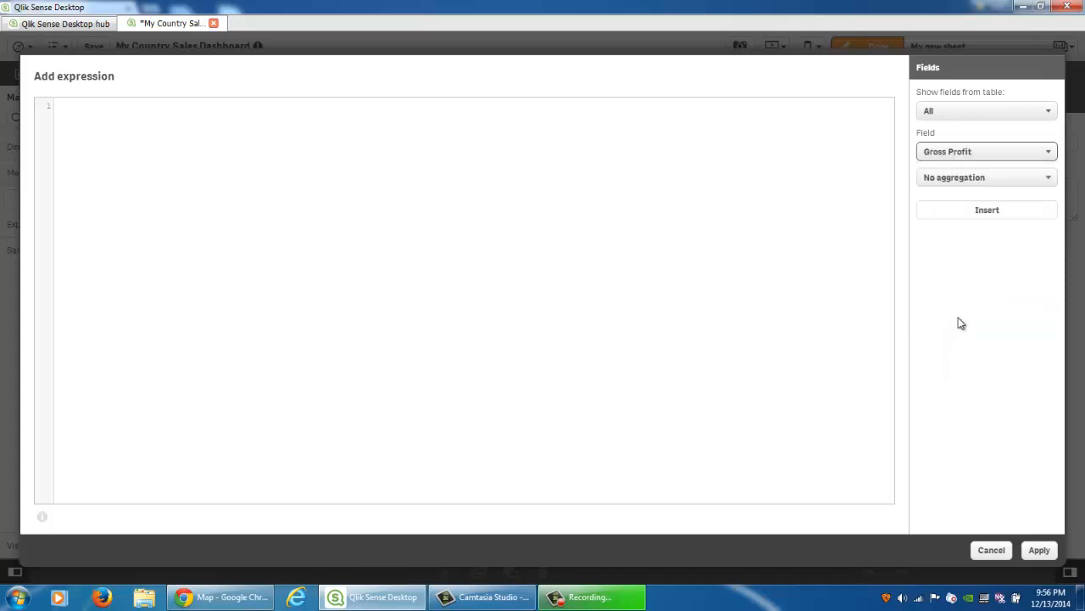
{"action": "left_click", "coordinate": [969, 176]}
{"action": "left_click", "coordinate": [969, 205]}
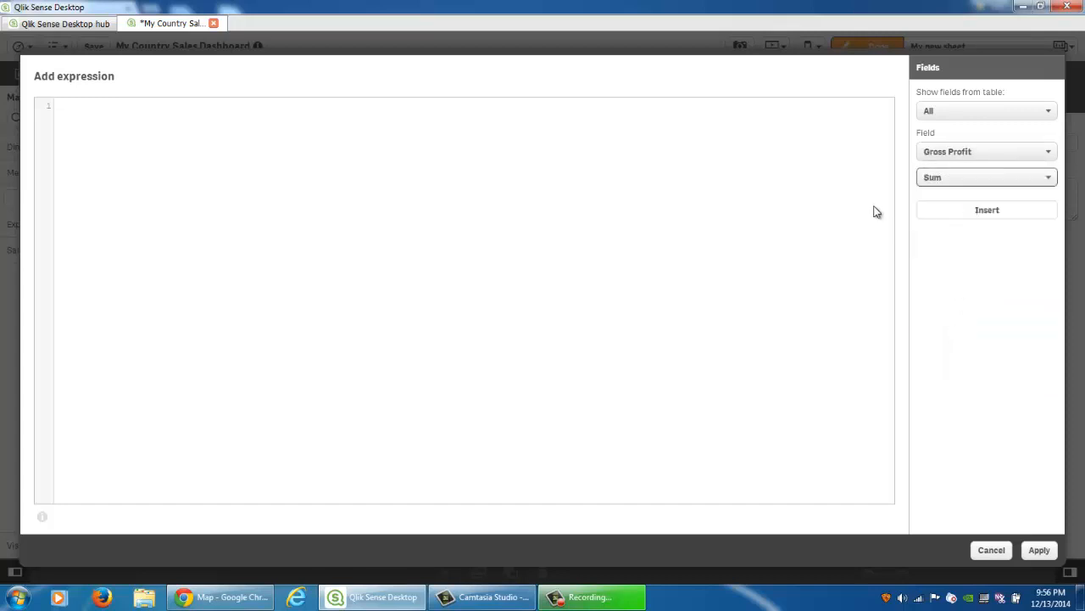
{"action": "left_click", "coordinate": [1025, 213]}
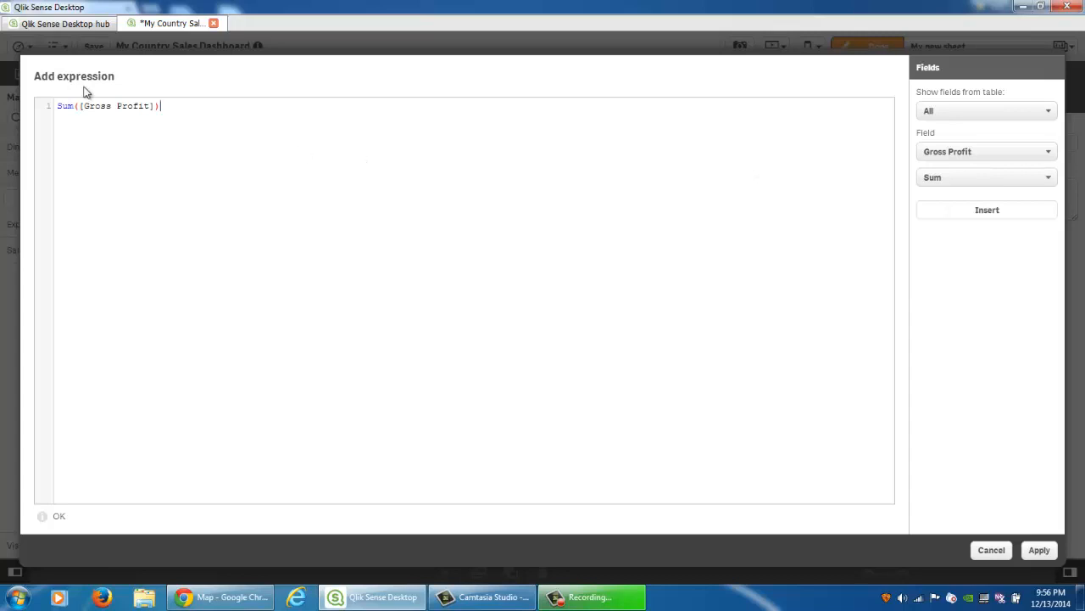
{"action": "triple_click", "coordinate": [153, 105]}
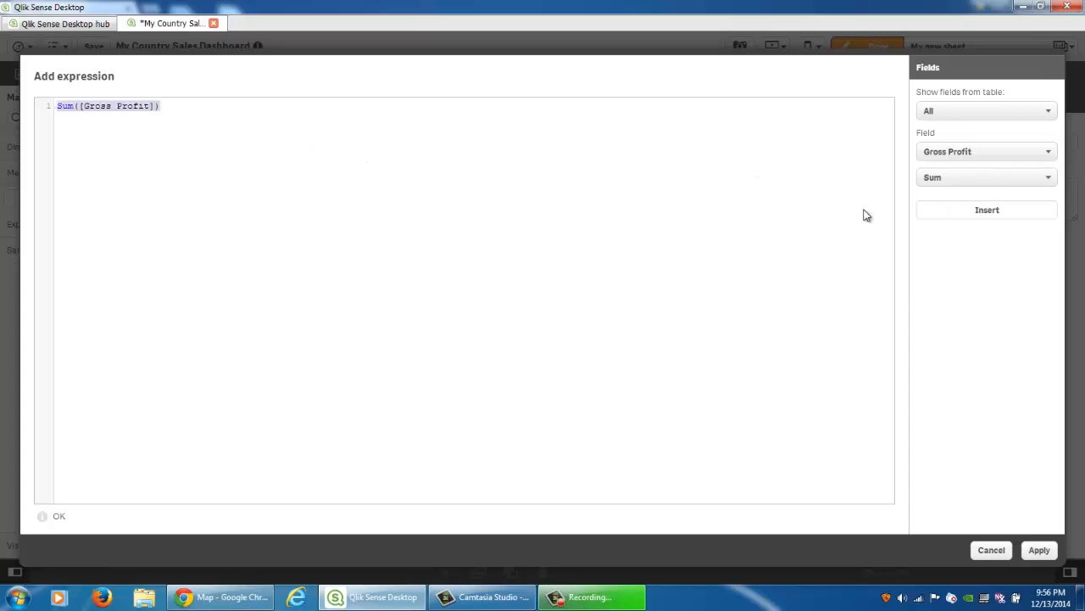
{"action": "left_click", "coordinate": [1040, 550]}
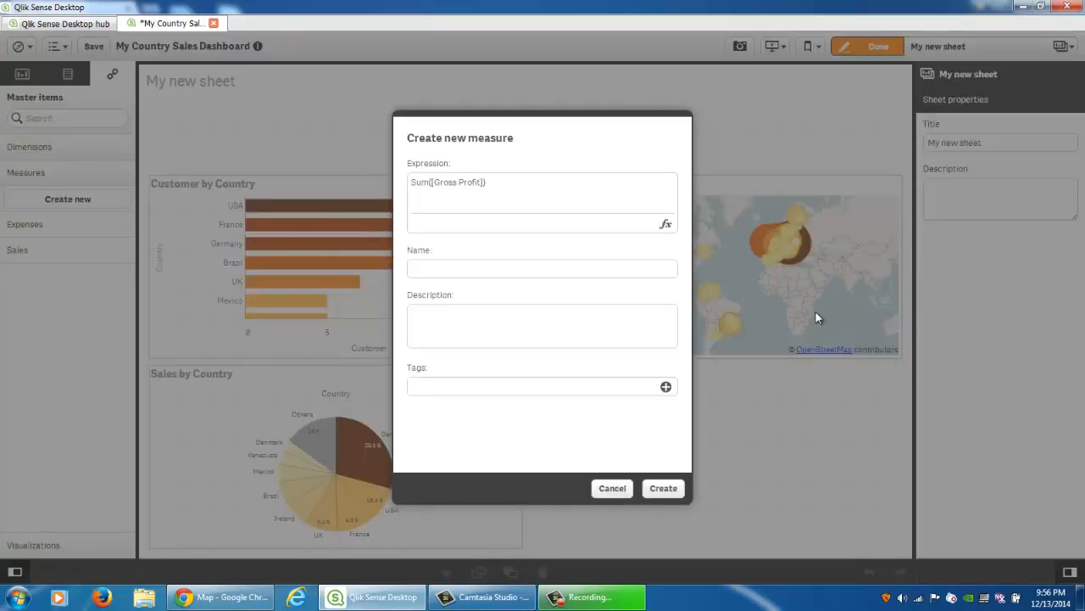
{"action": "left_click", "coordinate": [666, 275]}
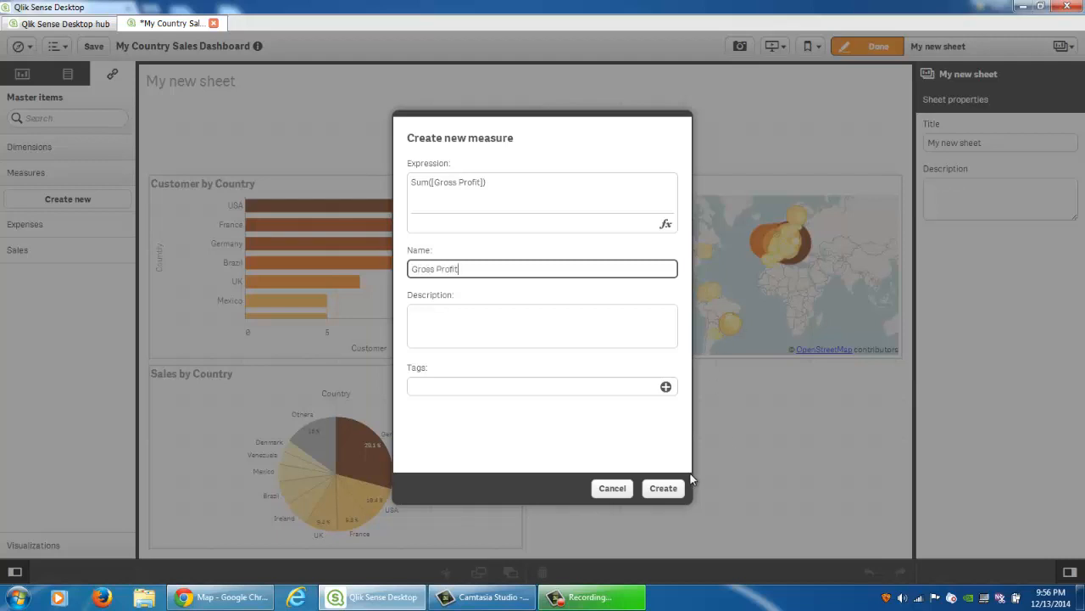
{"action": "left_click", "coordinate": [663, 487]}
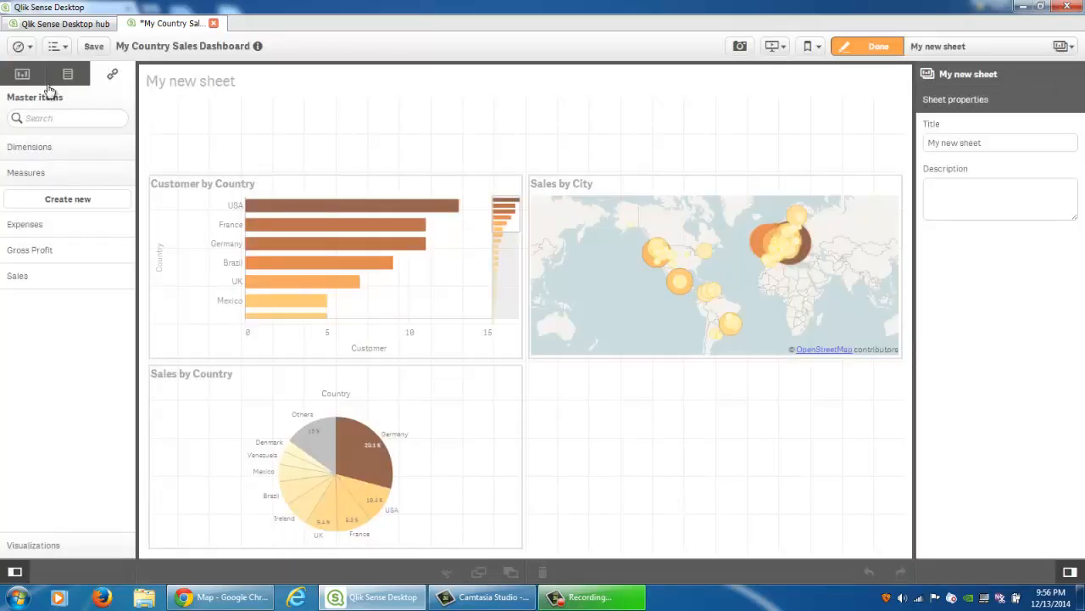
Add a scatter plot to the empty area beside the pie chart, using the Location master dimension.
{"action": "left_click", "coordinate": [22, 73]}
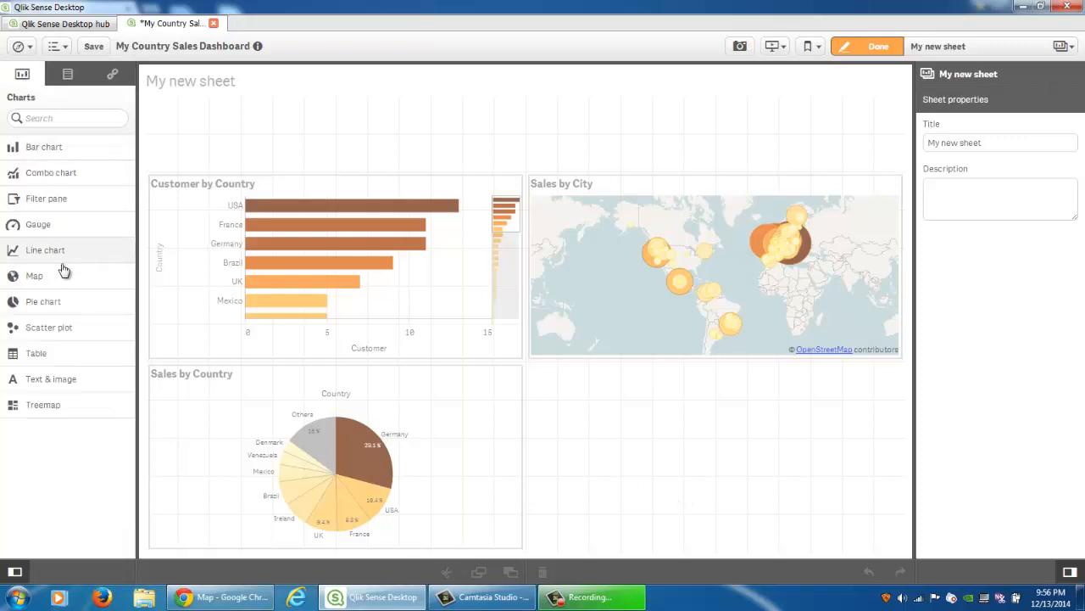
{"action": "left_click_drag", "start_coordinate": [73, 326], "coordinate": [717, 441]}
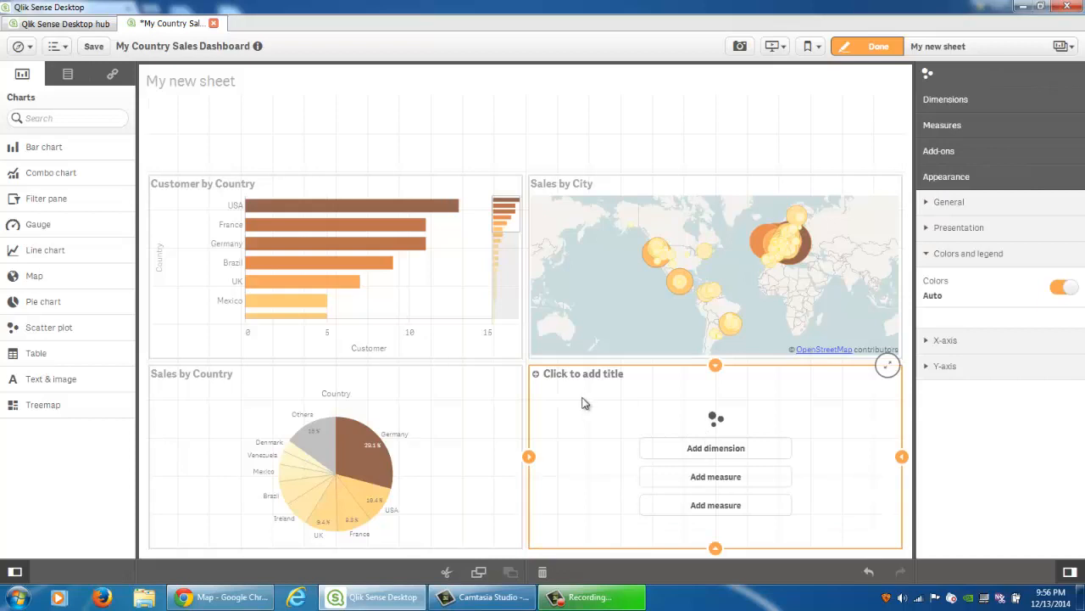
{"action": "left_click", "coordinate": [112, 74]}
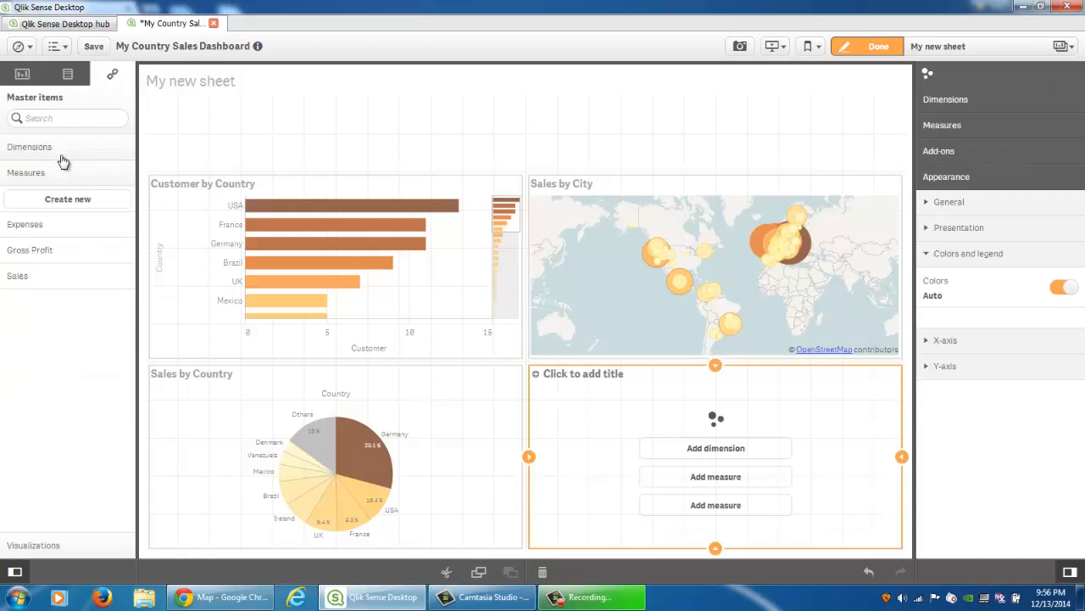
{"action": "left_click", "coordinate": [61, 157]}
{"action": "left_click_drag", "start_coordinate": [63, 198], "coordinate": [701, 453]}
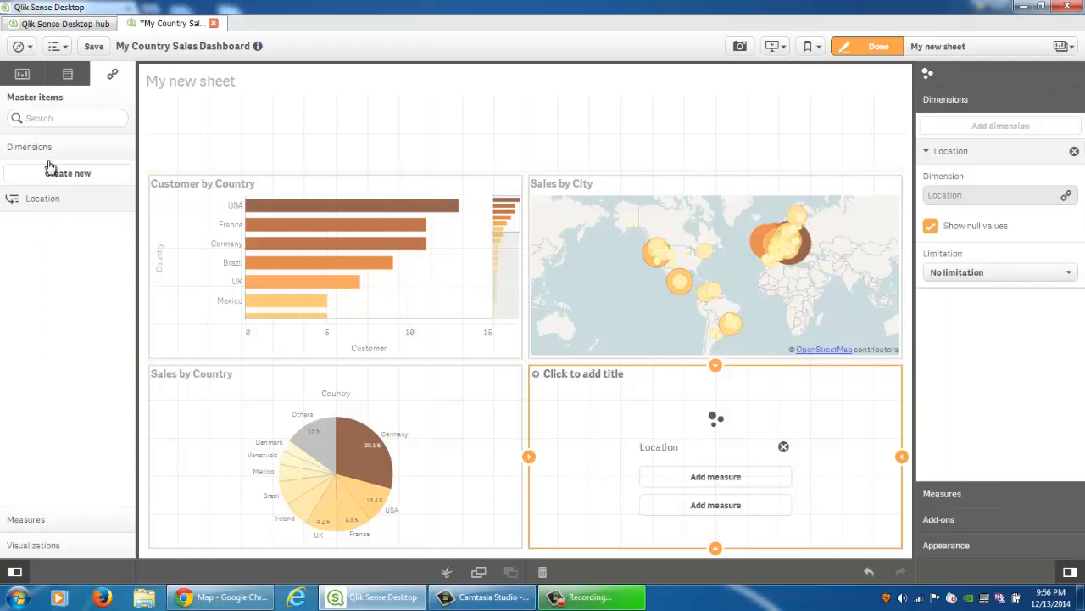
Add the Sales, Gross Profit and Expenses master measures to the scatter plot, in that order, and finish editing the sheet.
{"action": "left_click", "coordinate": [85, 522]}
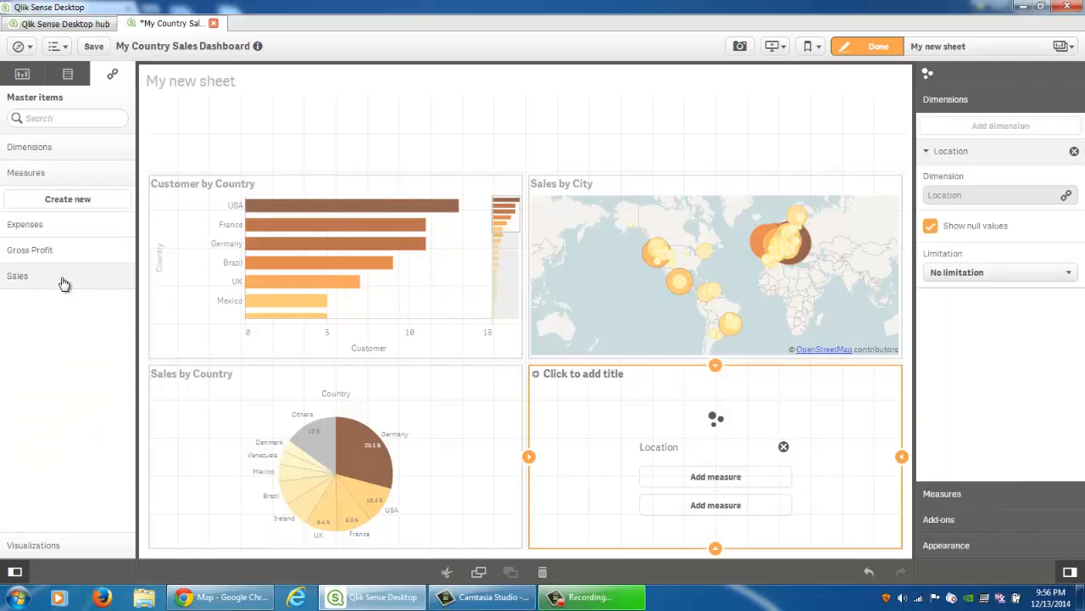
{"action": "left_click_drag", "start_coordinate": [63, 280], "coordinate": [700, 500]}
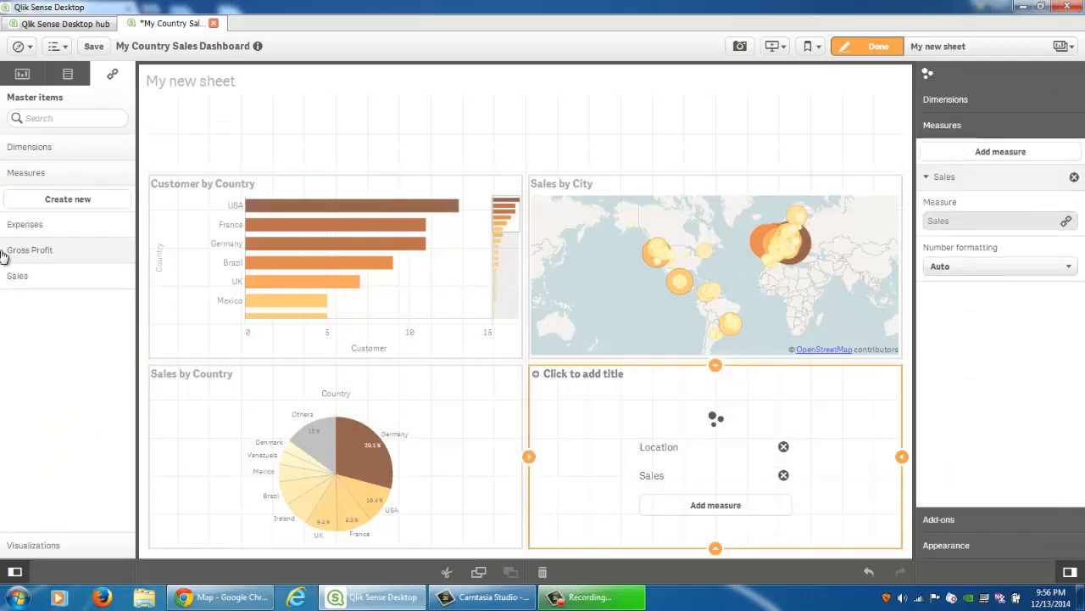
{"action": "left_click_drag", "start_coordinate": [12, 254], "coordinate": [698, 464]}
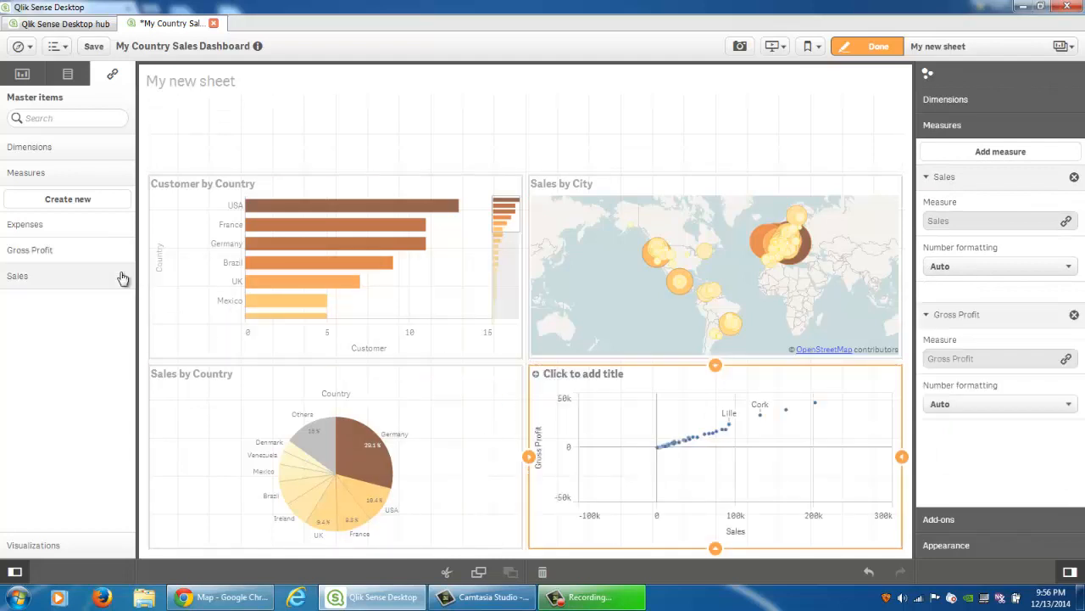
{"action": "left_click_drag", "start_coordinate": [76, 231], "coordinate": [735, 439]}
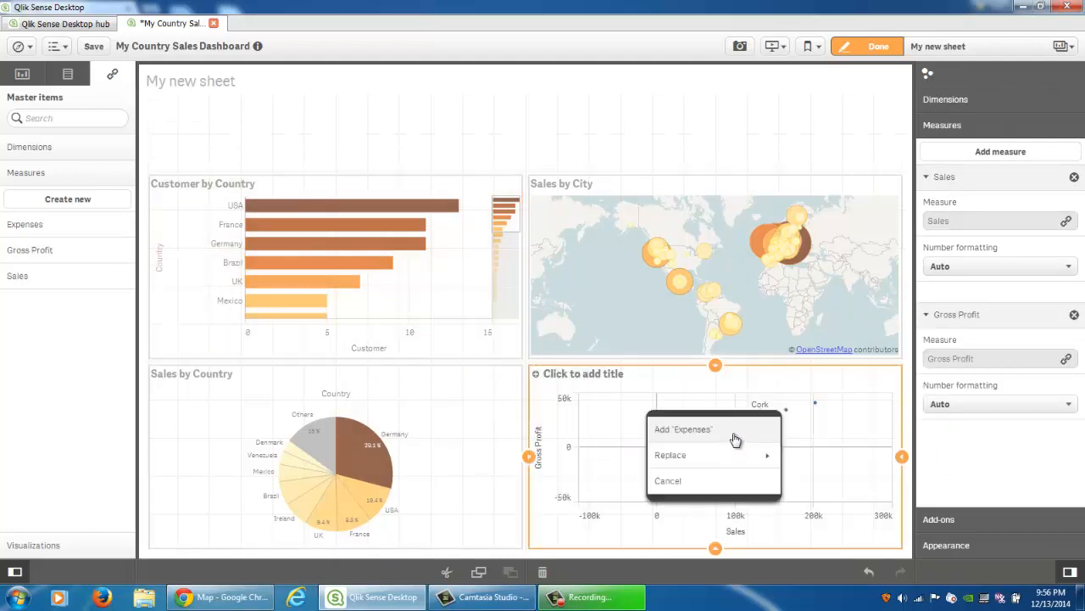
{"action": "left_click", "coordinate": [736, 438]}
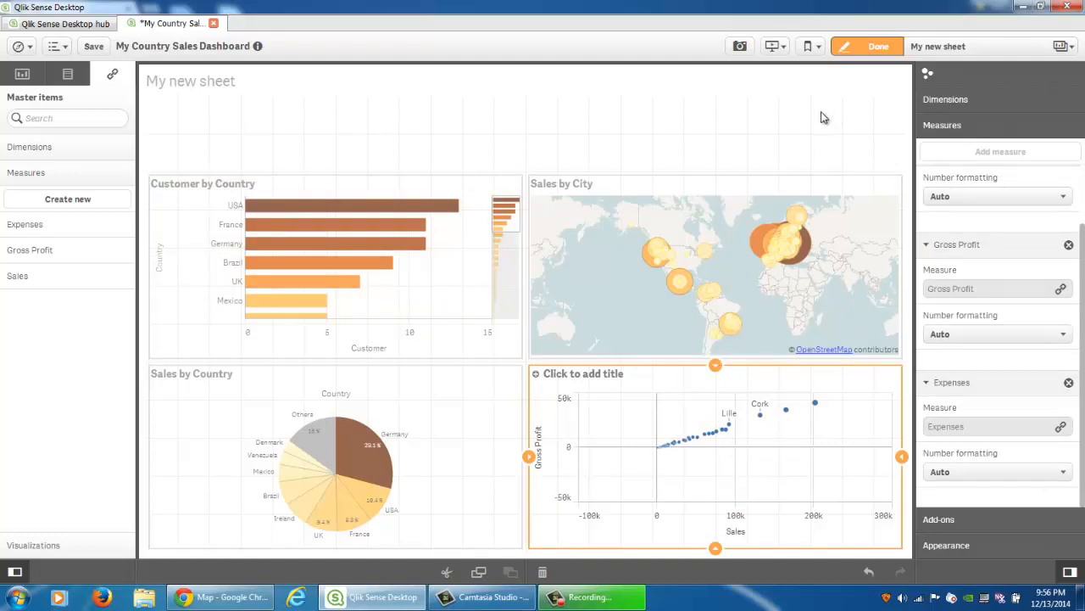
{"action": "left_click", "coordinate": [848, 48]}
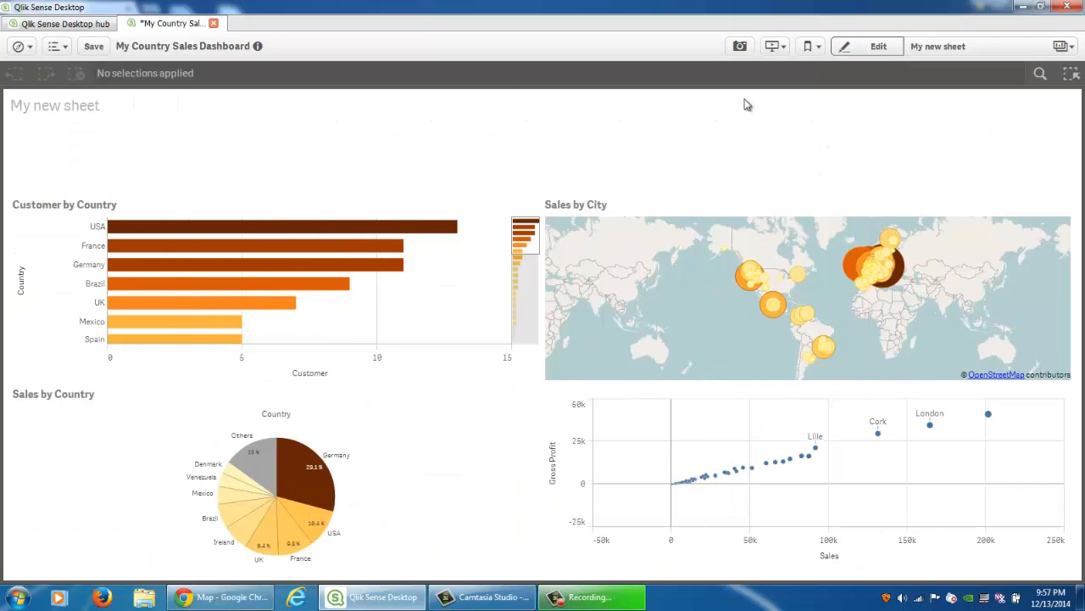
Reopen the sheet for editing and add a Text & image object above the bar chart, narrowed to one grid column.
{"action": "left_click", "coordinate": [865, 47]}
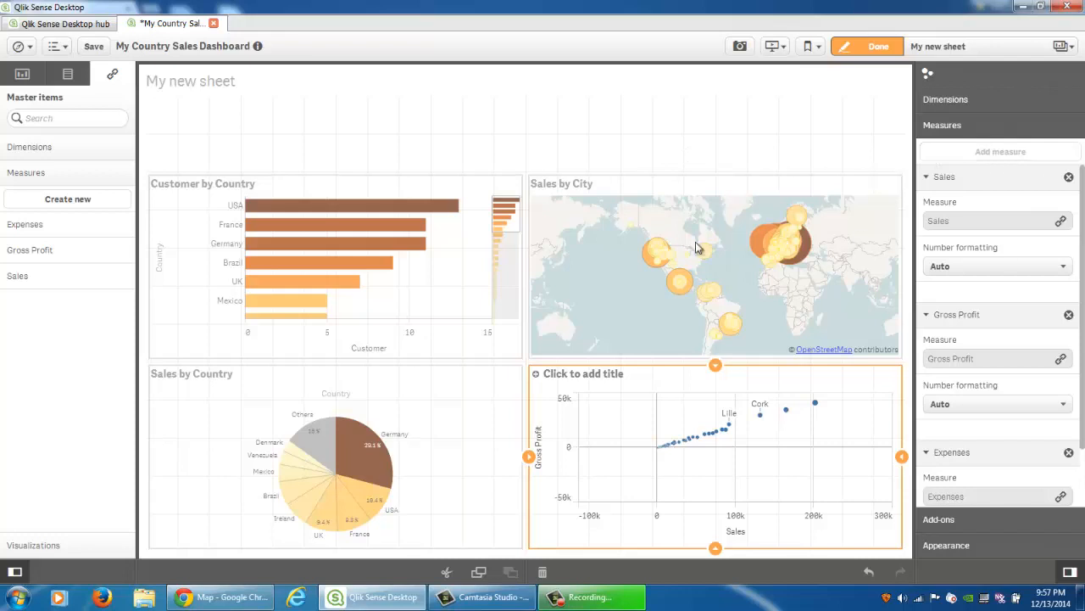
{"action": "left_click", "coordinate": [22, 74]}
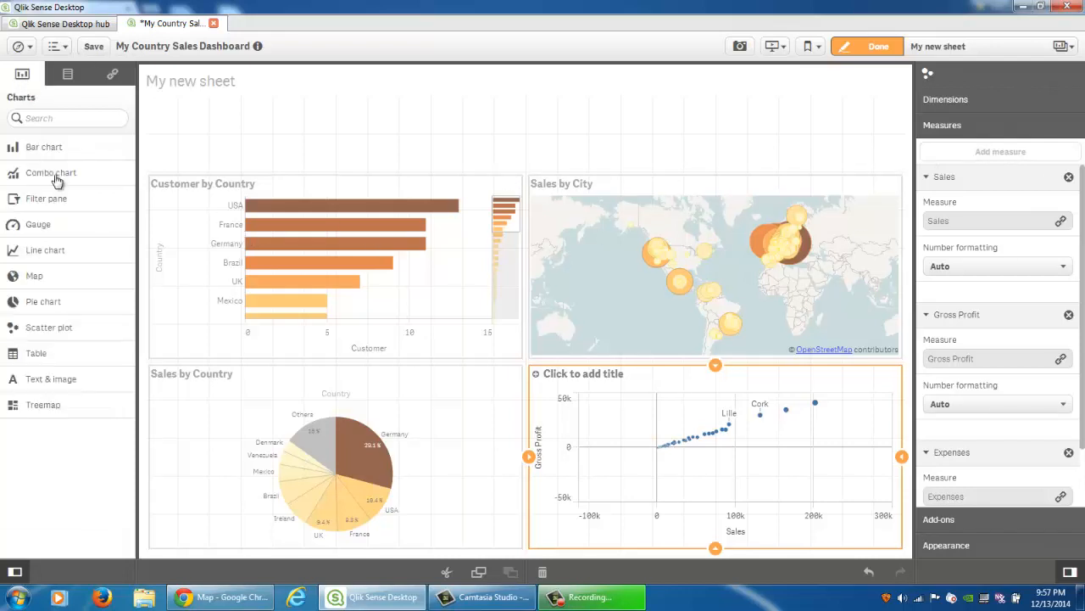
{"action": "left_click_drag", "start_coordinate": [59, 381], "coordinate": [271, 151]}
{"action": "left_click_drag", "start_coordinate": [515, 138], "coordinate": [162, 137]}
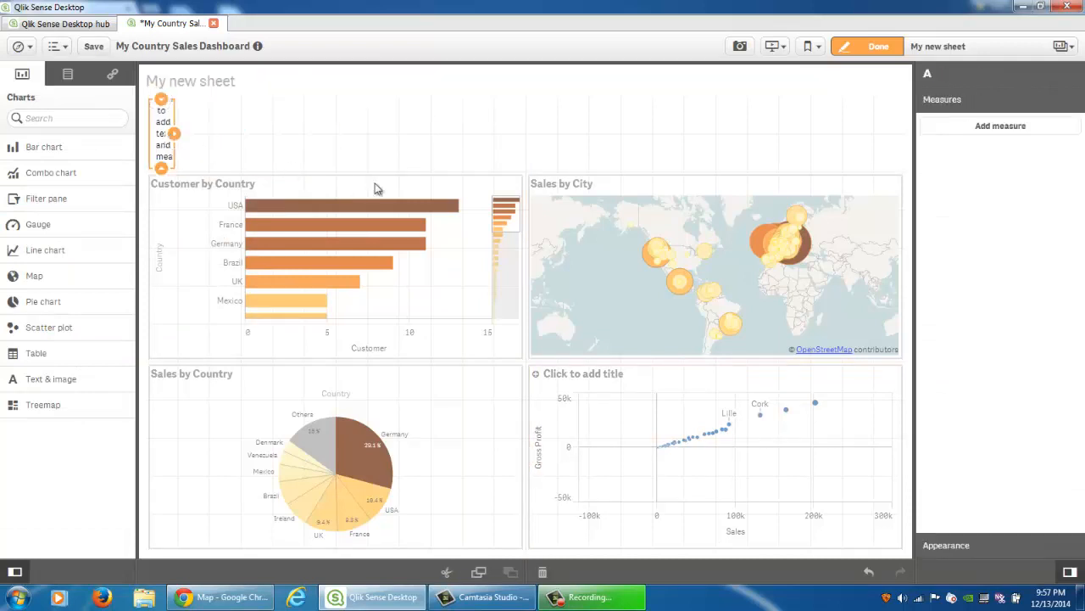
Turn on the background image for the narrow text object and apply sales.png from the Automotive folder.
{"action": "left_click", "coordinate": [987, 546]}
{"action": "left_click", "coordinate": [1006, 205]}
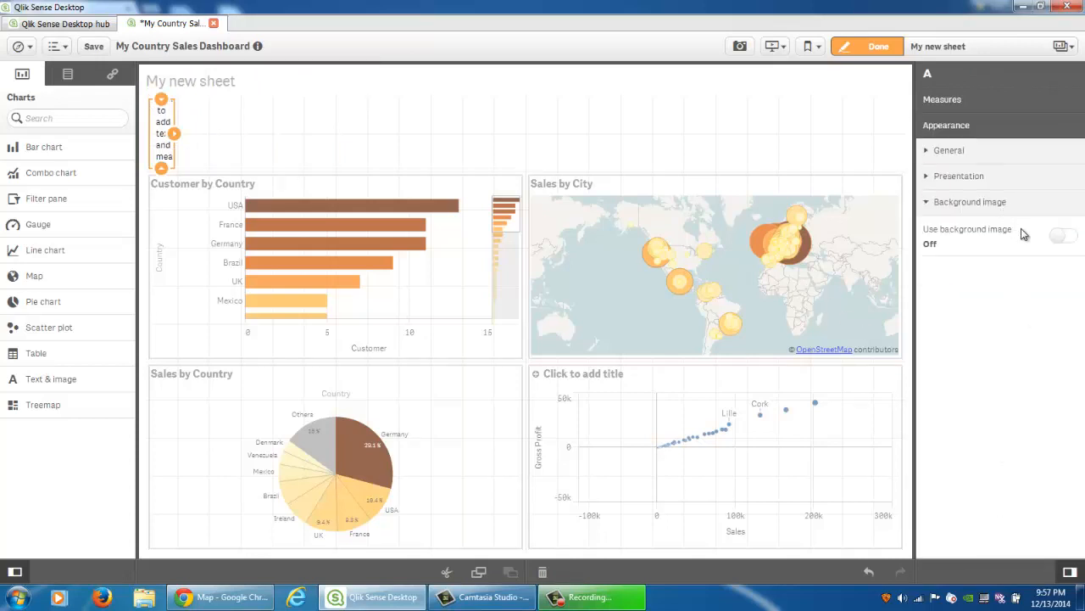
{"action": "left_click", "coordinate": [1060, 236]}
{"action": "left_click", "coordinate": [1001, 318]}
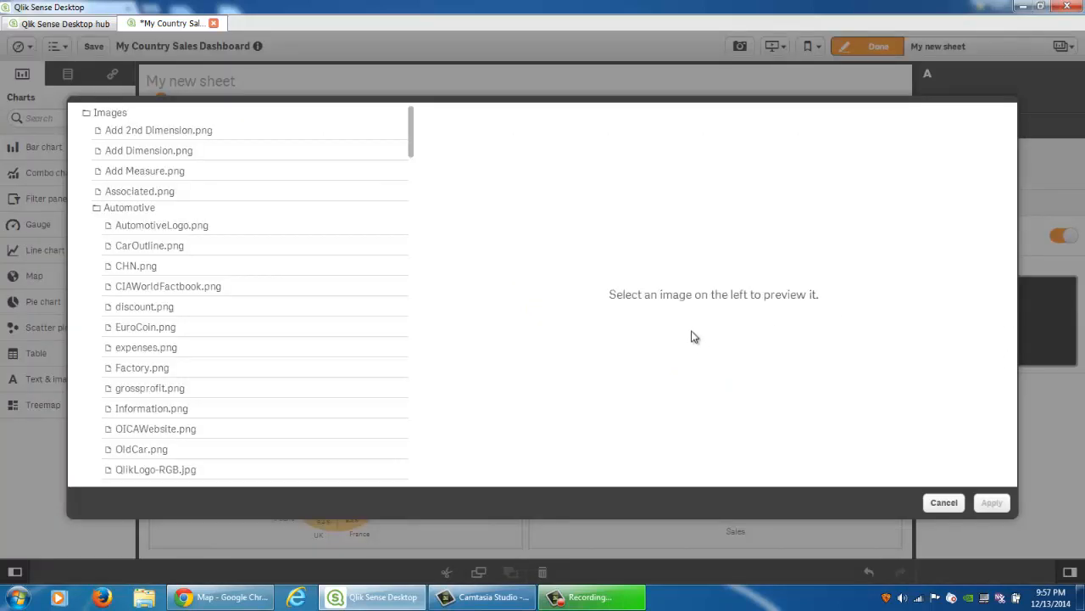
{"action": "left_click_drag", "start_coordinate": [410, 137], "coordinate": [421, 185]}
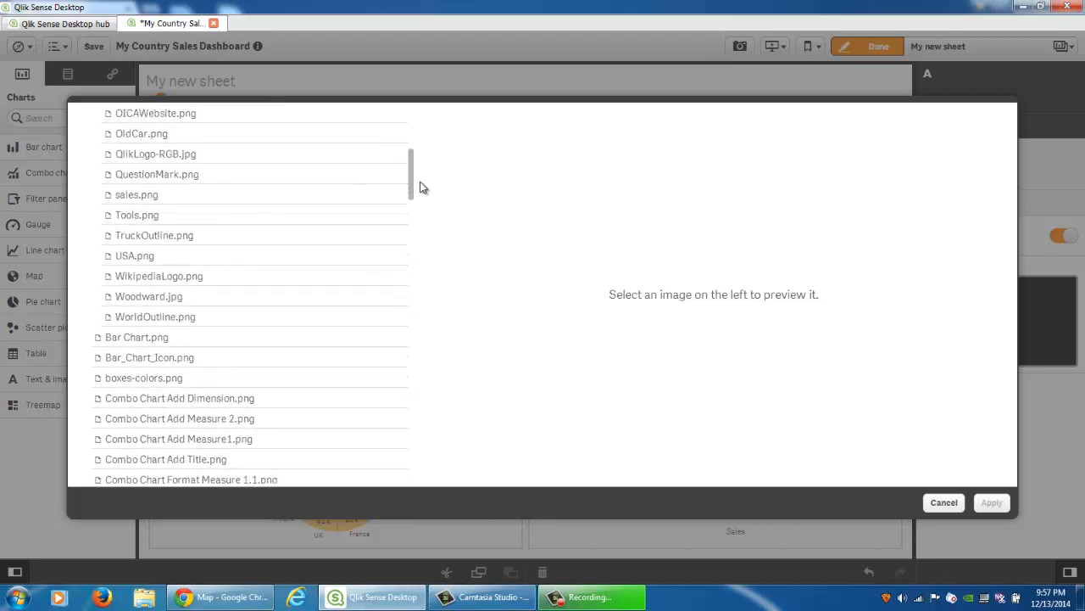
{"action": "left_click", "coordinate": [325, 197]}
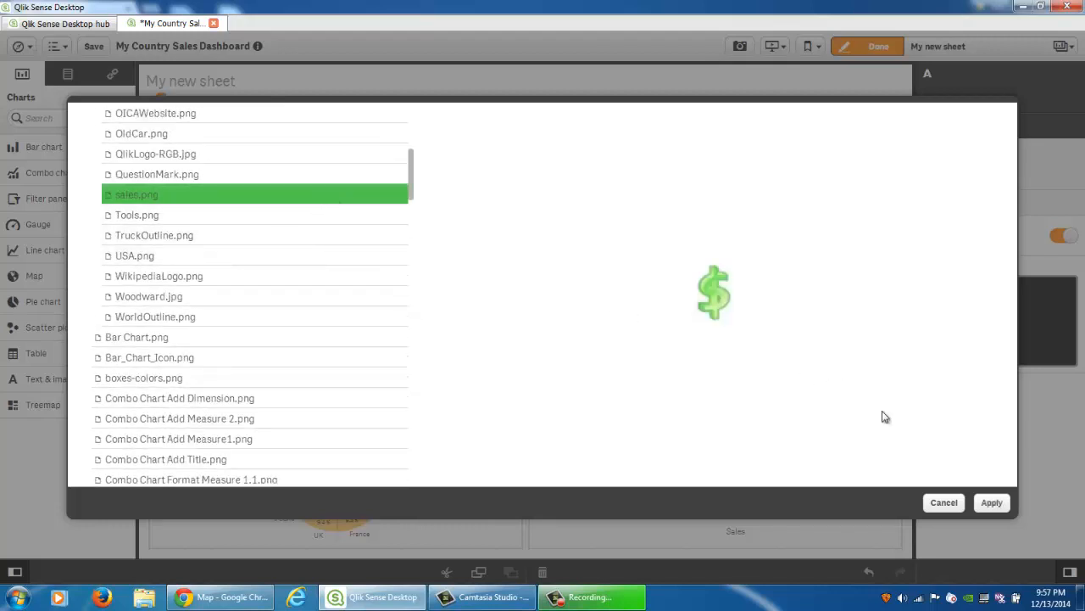
{"action": "left_click", "coordinate": [992, 502]}
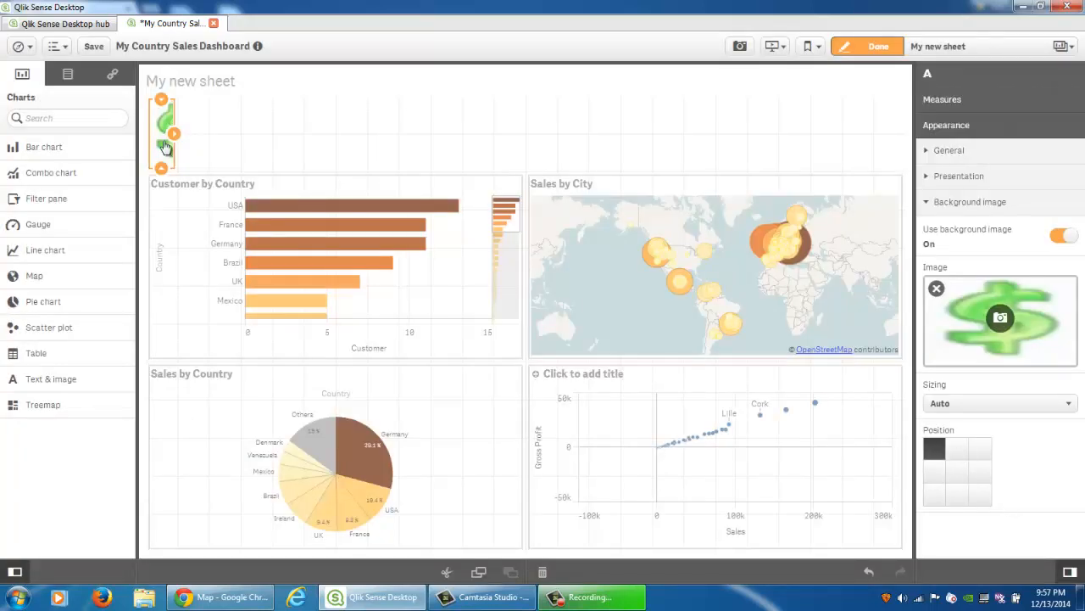
Add a Text & image object about four grid columns wide beside the dollar image and enter the text "Sales".
{"action": "left_click_drag", "start_coordinate": [97, 381], "coordinate": [280, 135]}
{"action": "left_click_drag", "start_coordinate": [513, 136], "coordinate": [300, 139]}
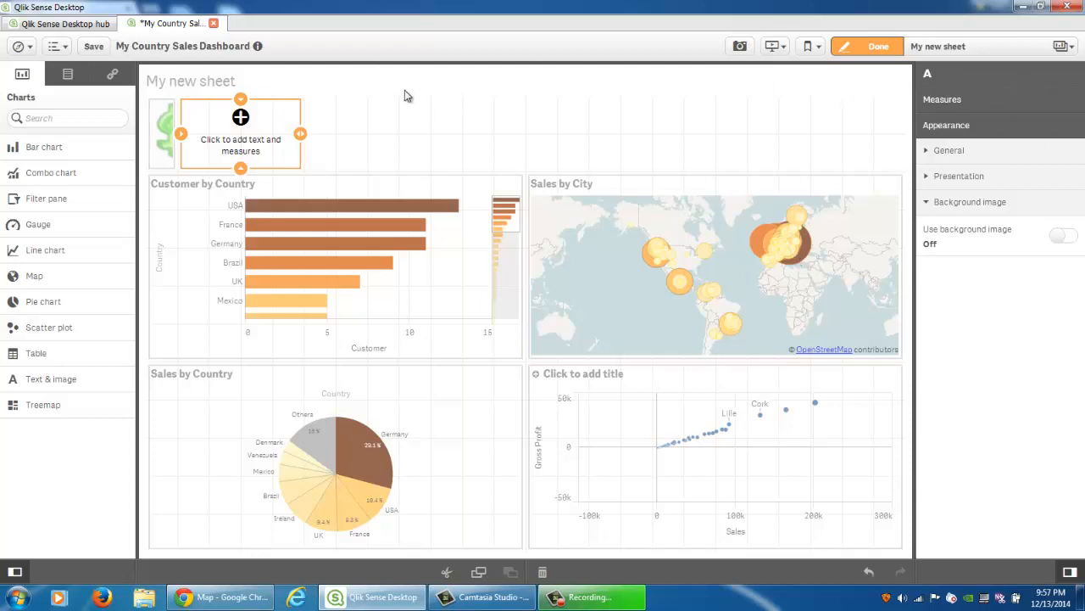
{"action": "left_click", "coordinate": [251, 127]}
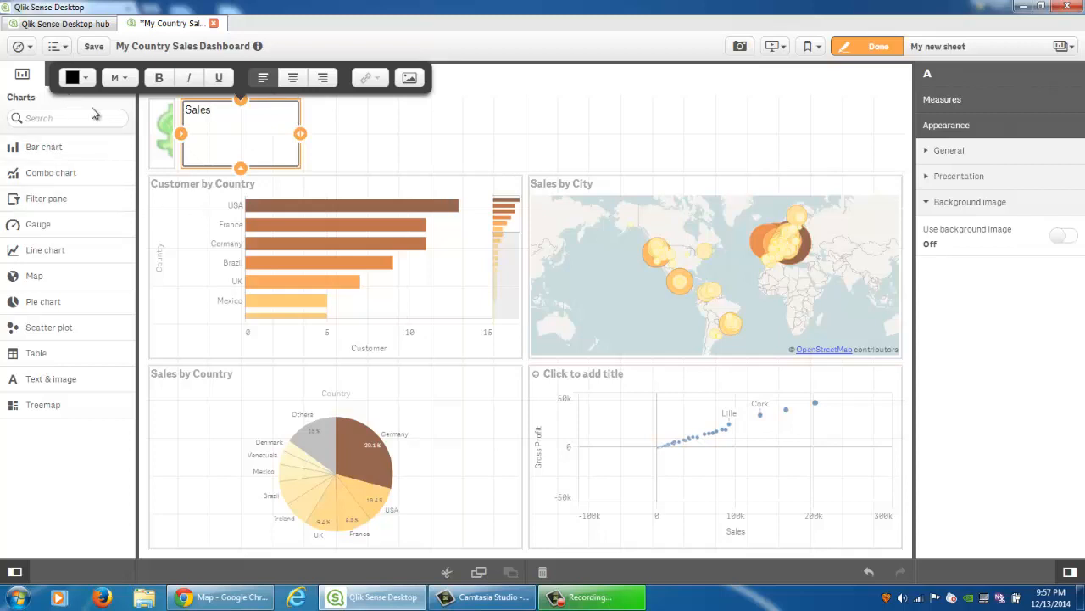
{"action": "left_click", "coordinate": [331, 149]}
Add the Sales field as a Sum measure to the "Sales" text object and place it on the line below the label.
{"action": "left_click", "coordinate": [68, 74]}
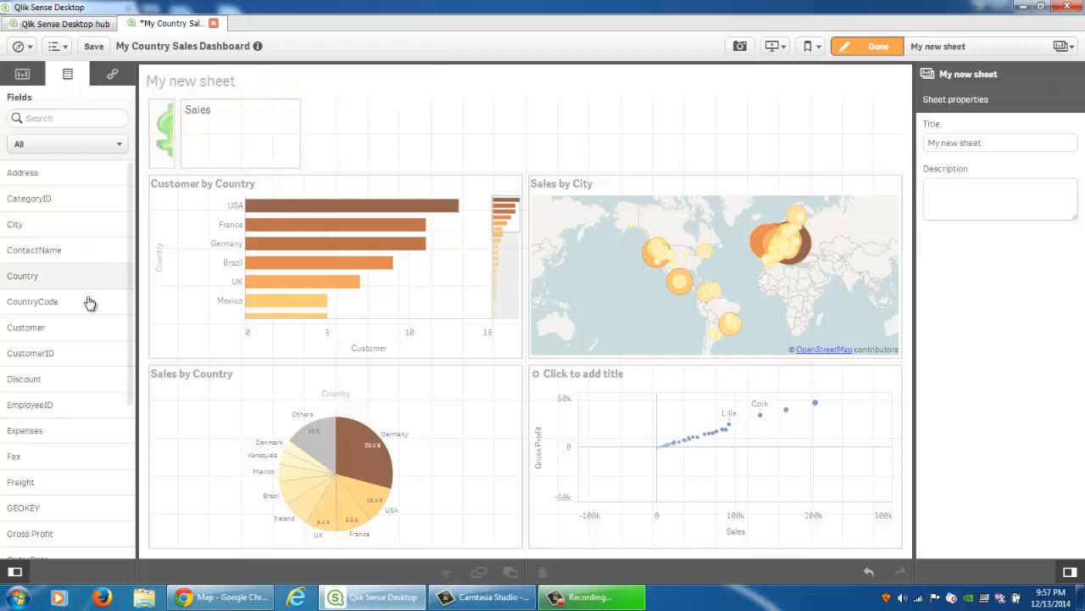
{"action": "scroll", "coordinate": [95, 307], "scroll_direction": "down", "scroll_amount": 5}
{"action": "left_click_drag", "start_coordinate": [38, 495], "coordinate": [238, 127]}
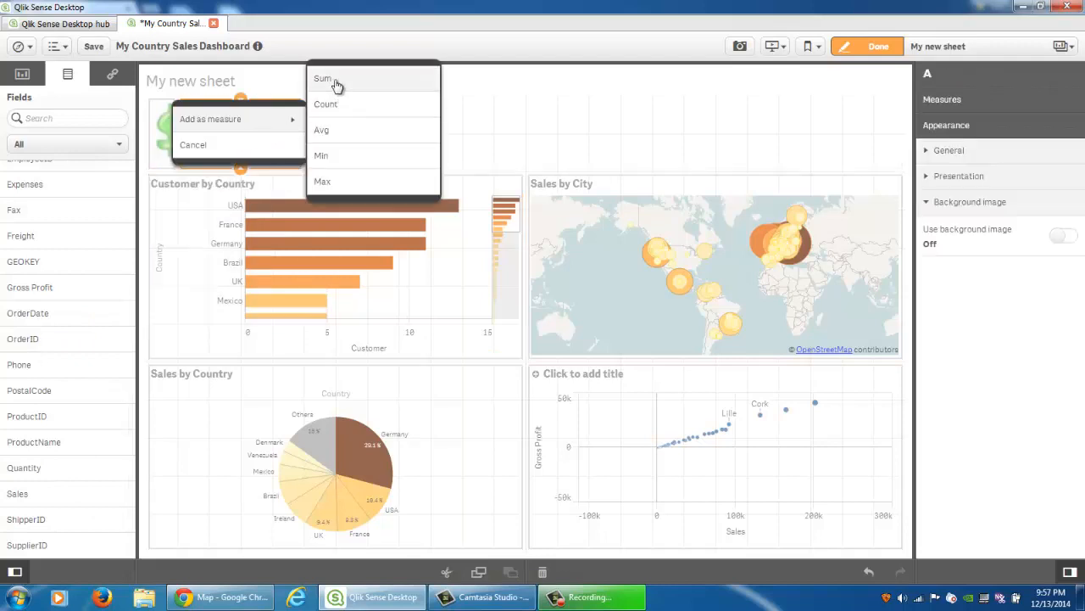
{"action": "left_click", "coordinate": [332, 82]}
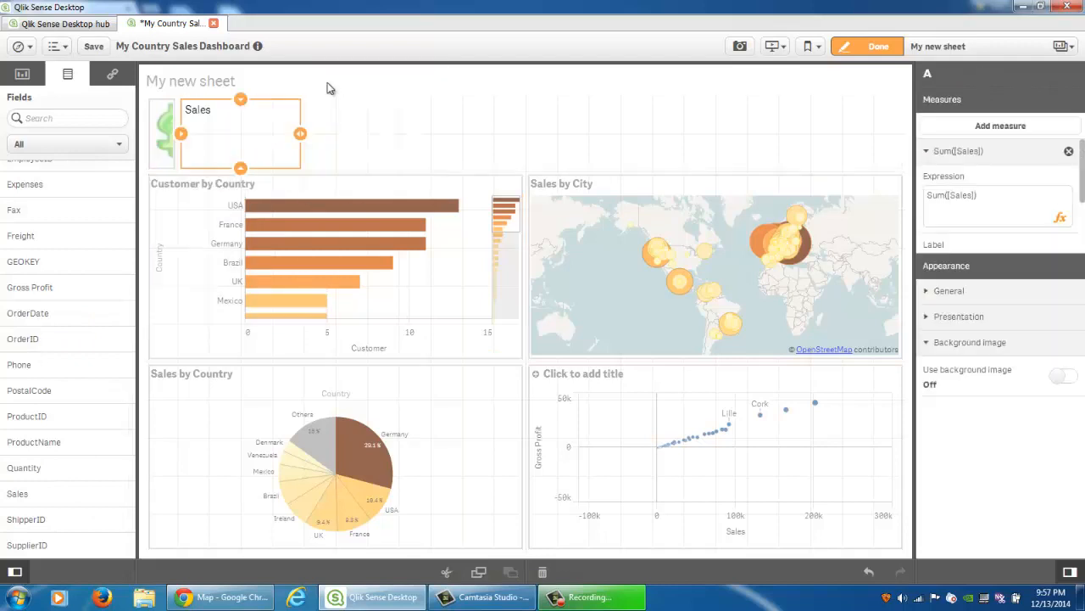
{"action": "left_click", "coordinate": [214, 113]}
{"action": "left_click", "coordinate": [213, 114]}
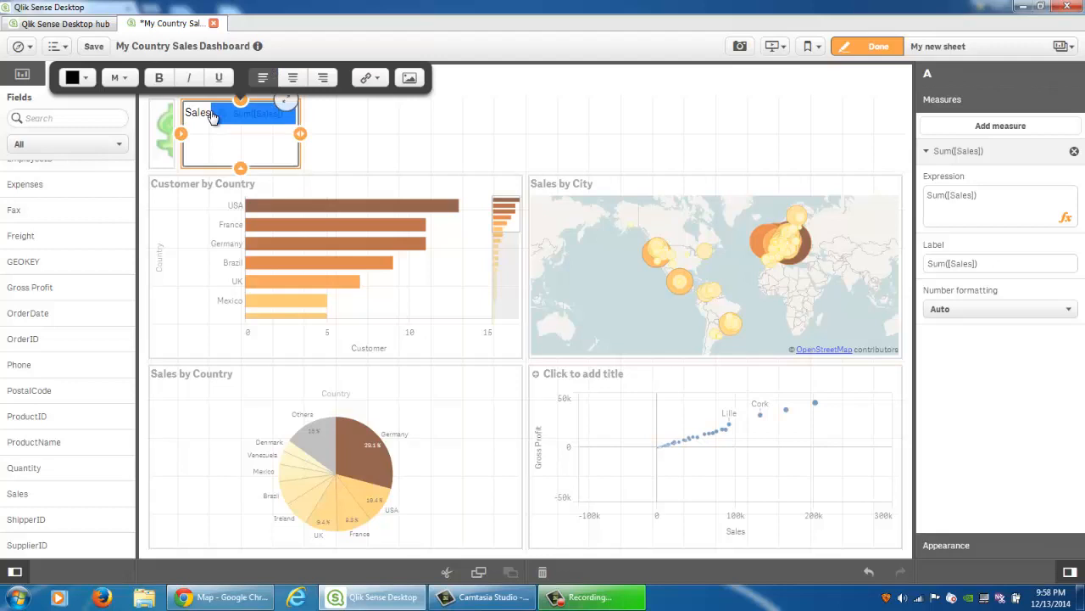
{"action": "left_click", "coordinate": [213, 116]}
{"action": "key", "text": "Return"}
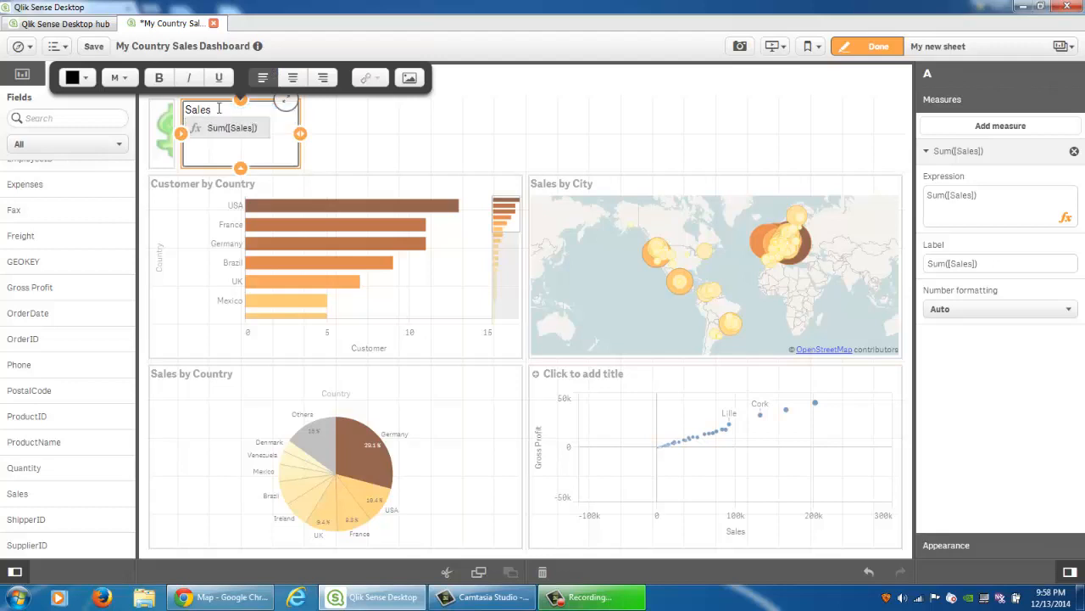
Color the Sum([Sales]) measure green and center both lines of the text object.
{"action": "left_click", "coordinate": [227, 129]}
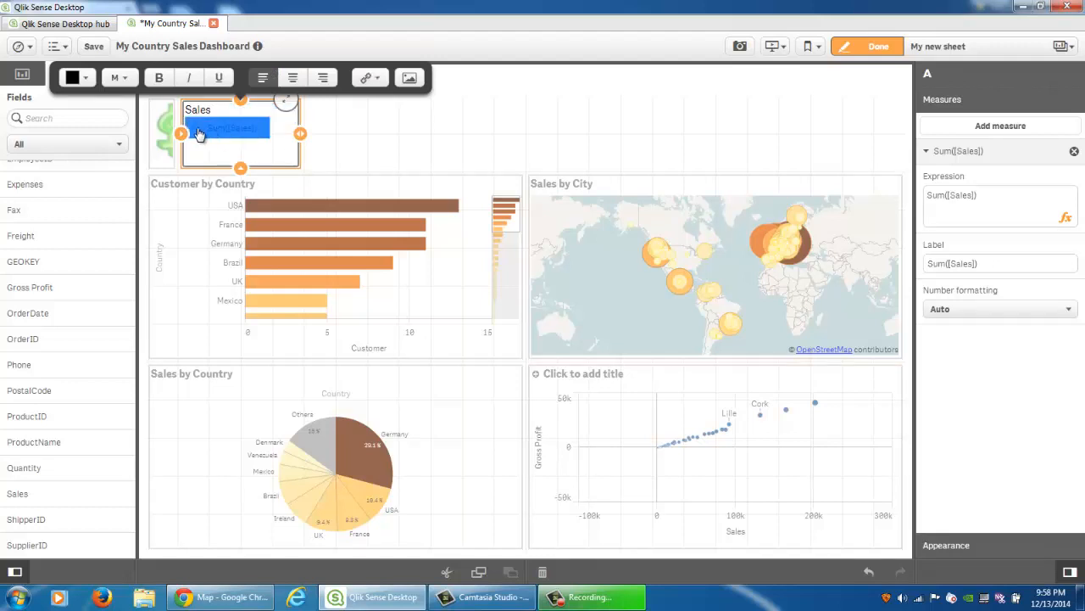
{"action": "left_click", "coordinate": [77, 78]}
{"action": "left_click", "coordinate": [54, 160]}
{"action": "left_click_drag", "start_coordinate": [185, 109], "coordinate": [273, 134]}
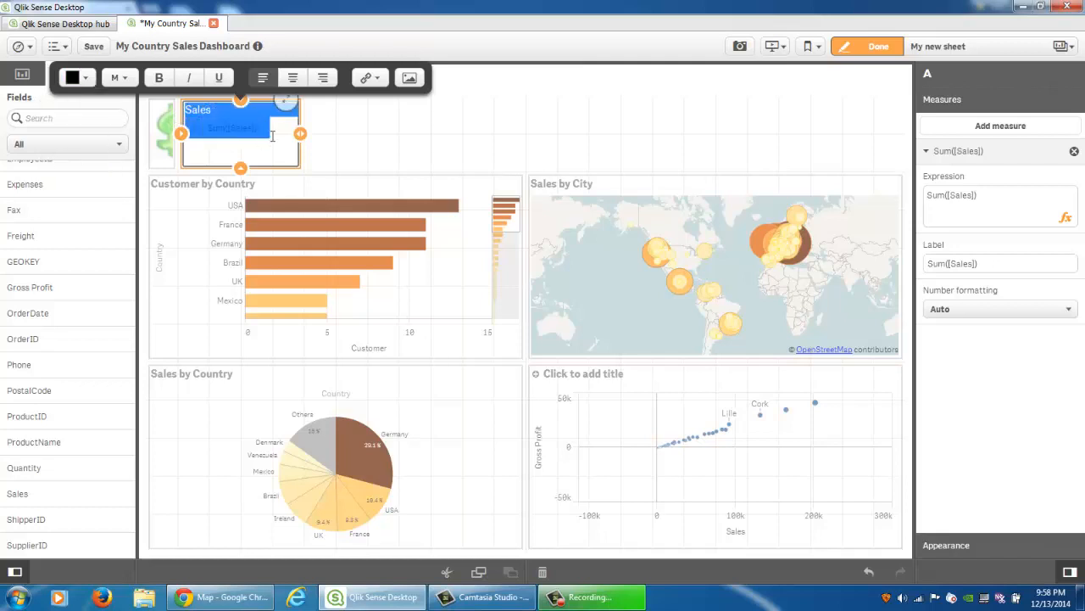
{"action": "left_click", "coordinate": [286, 80]}
{"action": "left_click", "coordinate": [254, 135]}
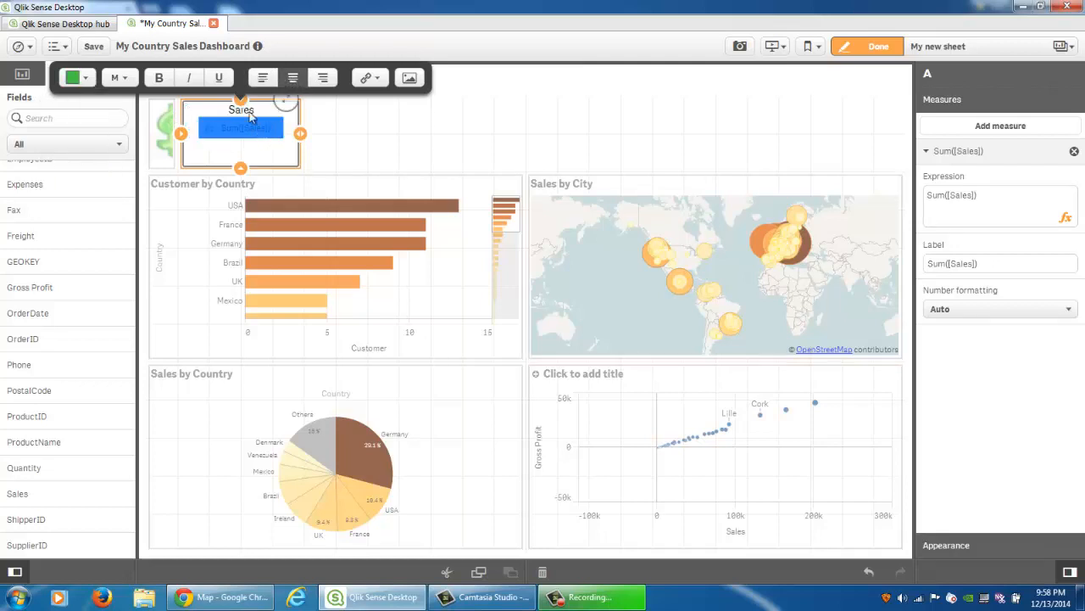
Set the font size of the "Sales" label and its measure to XL.
{"action": "left_click", "coordinate": [229, 109]}
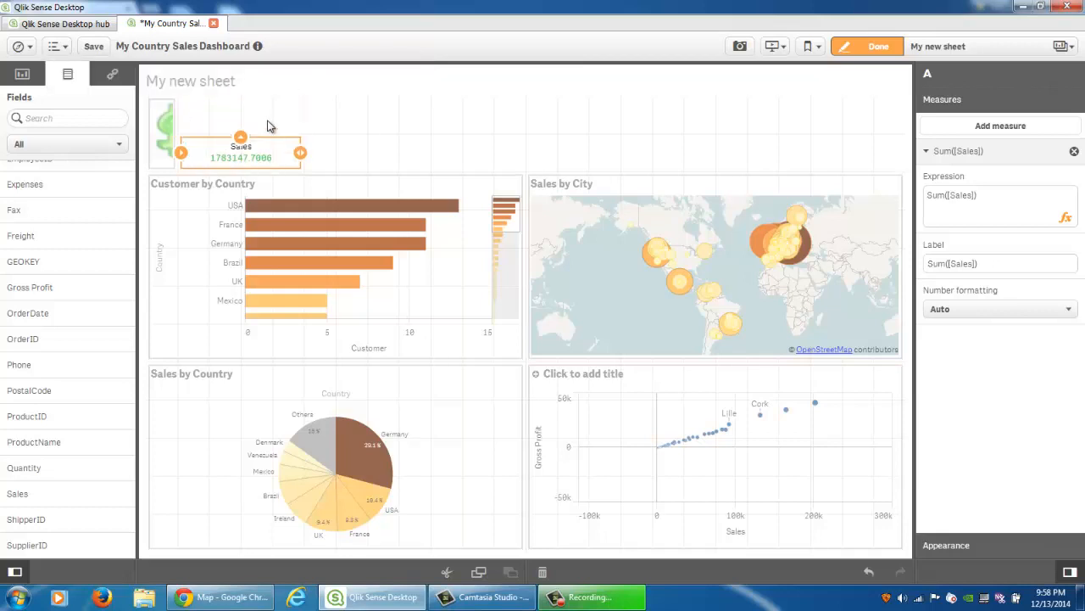
{"action": "left_click", "coordinate": [229, 109]}
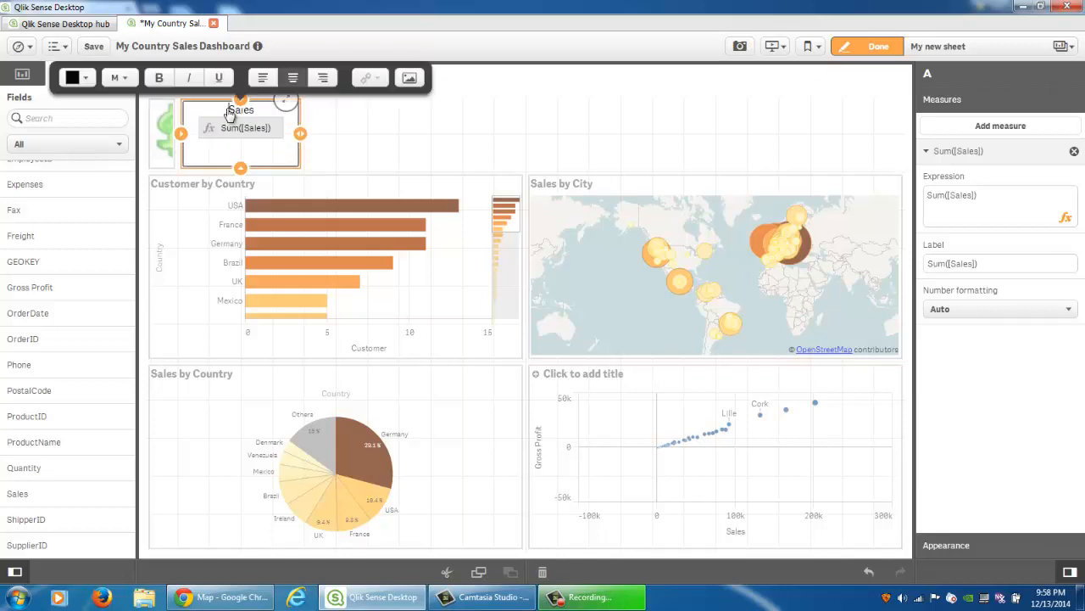
{"action": "left_click_drag", "start_coordinate": [227, 107], "coordinate": [269, 136]}
{"action": "left_click", "coordinate": [120, 79]}
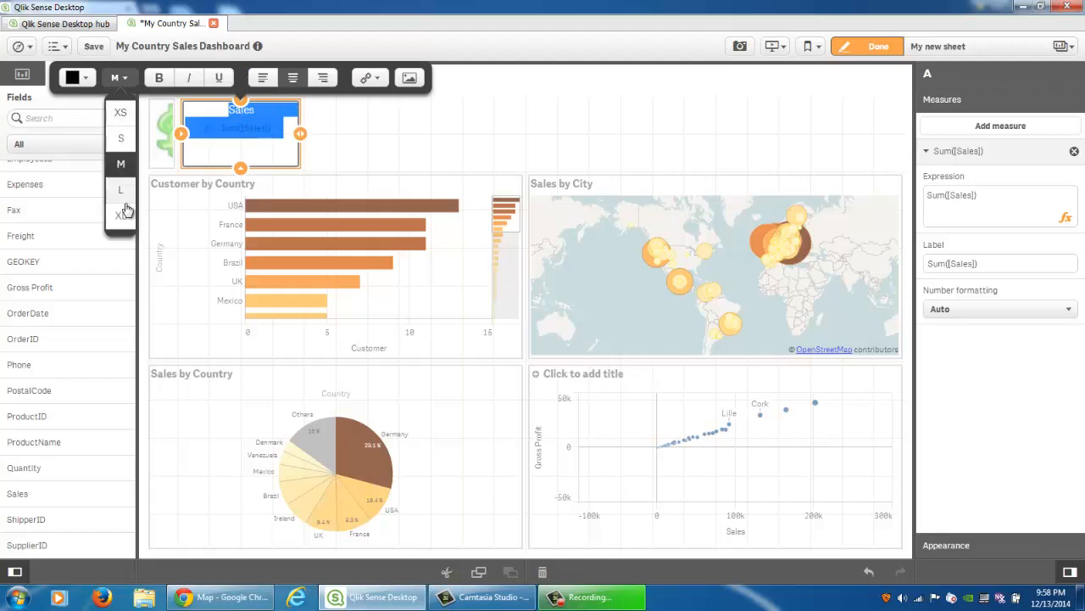
{"action": "left_click", "coordinate": [117, 213]}
{"action": "left_click", "coordinate": [328, 149]}
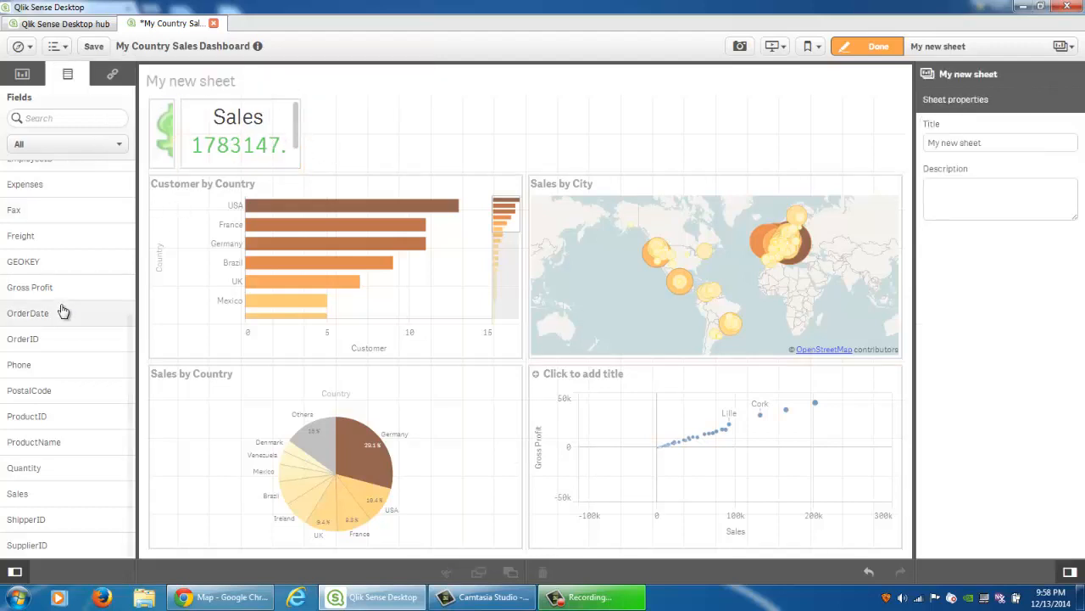
Add another Text & image object beside the Sales figure and narrow it to about two grid columns.
{"action": "left_click", "coordinate": [22, 74]}
{"action": "left_click_drag", "start_coordinate": [47, 379], "coordinate": [321, 151]}
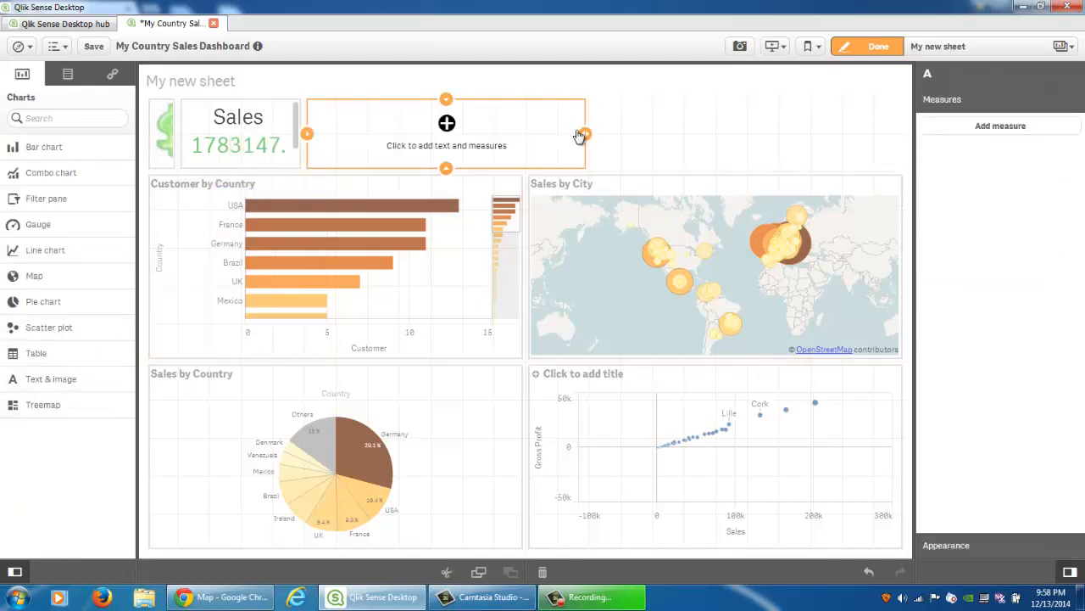
{"action": "left_click_drag", "start_coordinate": [585, 133], "coordinate": [362, 149]}
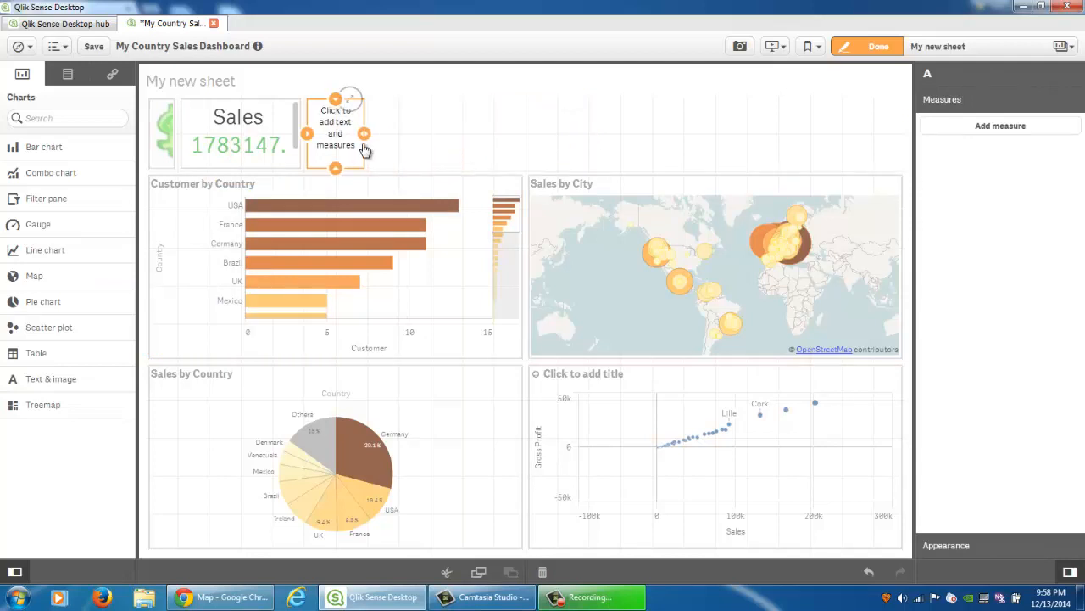
Set expenses.png from the Automotive images as the background image of the narrow text object beside the Sales figure.
{"action": "left_click", "coordinate": [987, 549]}
{"action": "left_click", "coordinate": [1062, 237]}
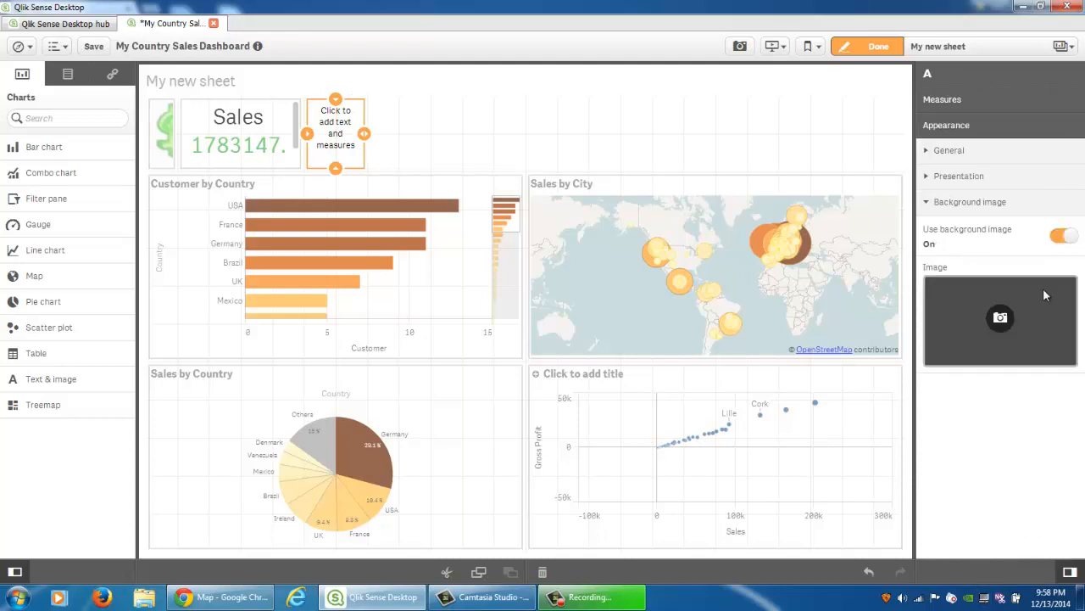
{"action": "left_click", "coordinate": [1001, 317]}
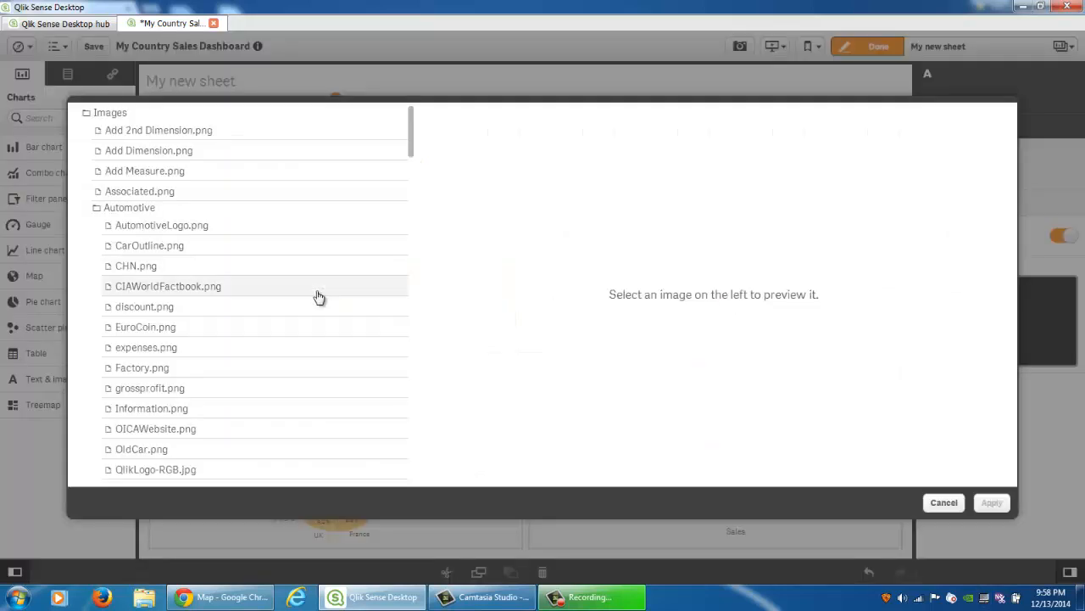
{"action": "left_click", "coordinate": [206, 347]}
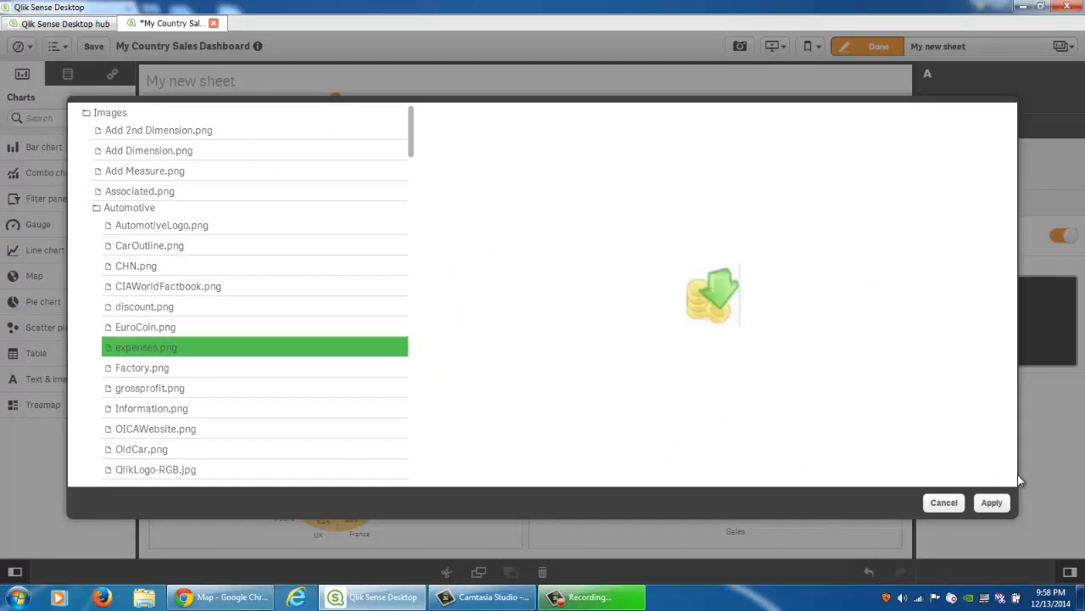
{"action": "left_click", "coordinate": [992, 503]}
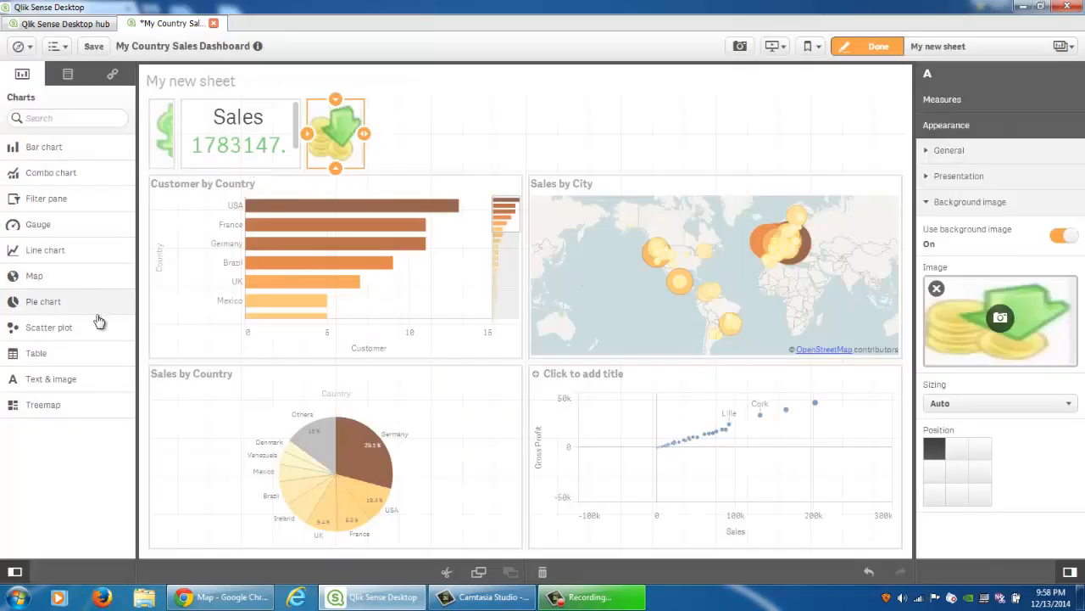
Add a Text & image object beside the expenses icon, narrow it to about four grid columns, and enter the label "Expenses".
{"action": "left_click_drag", "start_coordinate": [77, 380], "coordinate": [424, 131]}
{"action": "left_click_drag", "start_coordinate": [617, 134], "coordinate": [492, 134]}
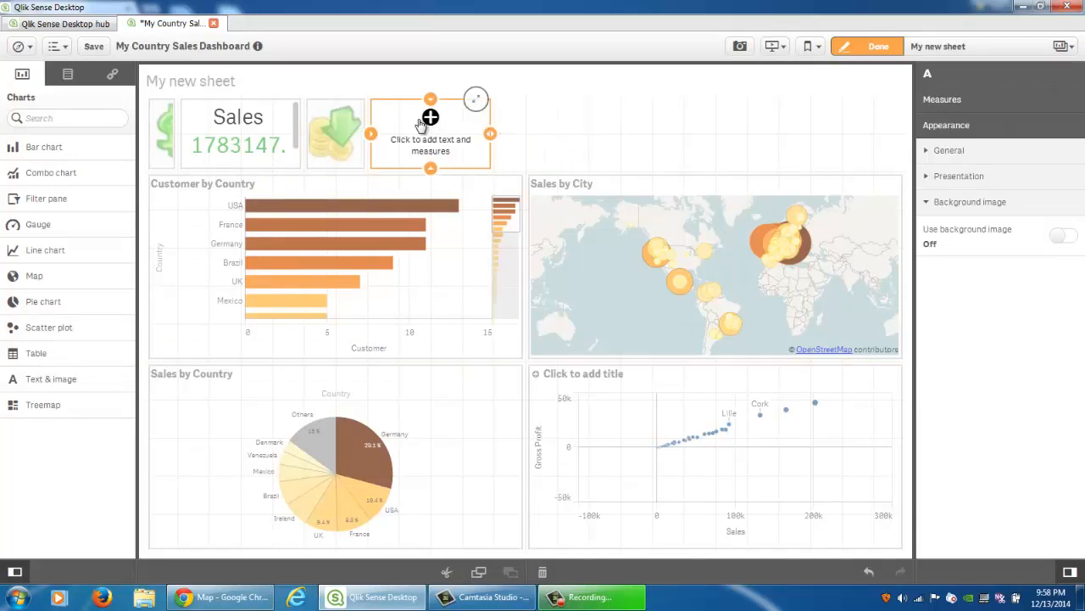
{"action": "left_click", "coordinate": [430, 118]}
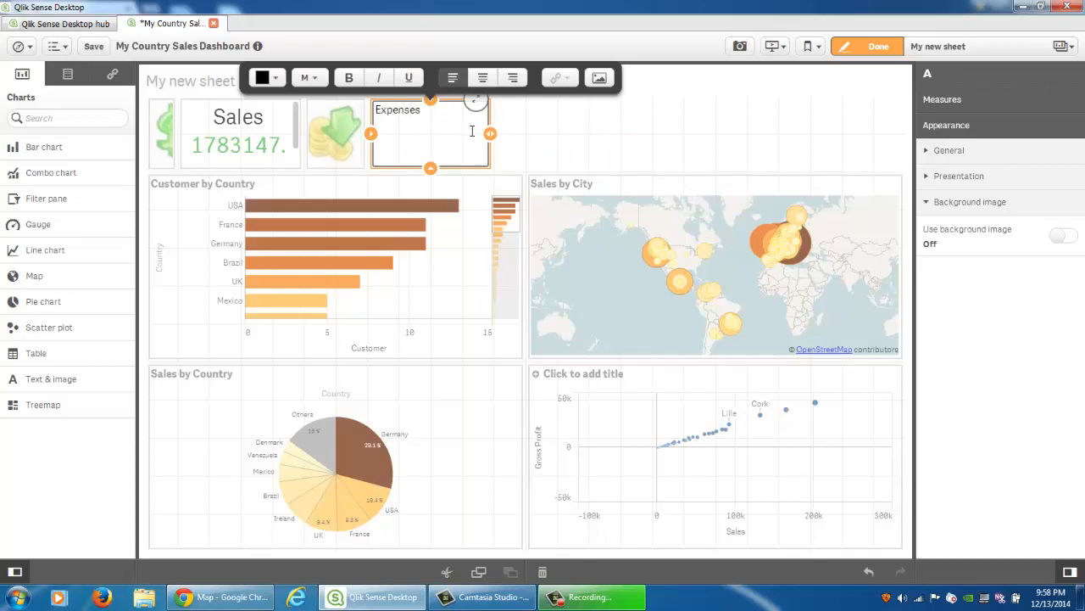
Add the Expenses field as a Sum measure to the "Expenses" text object.
{"action": "left_click", "coordinate": [67, 74]}
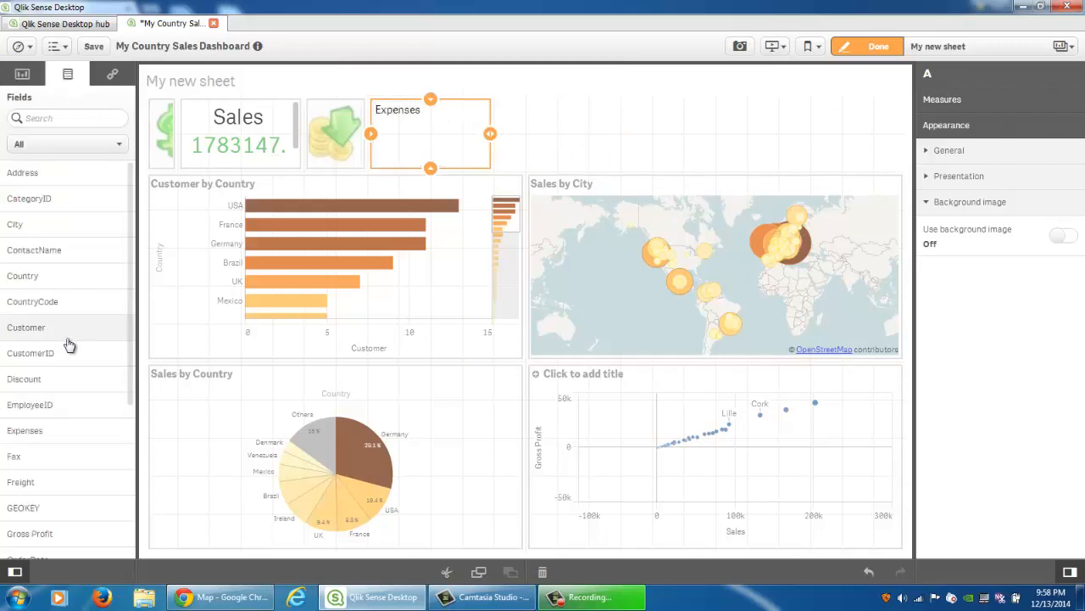
{"action": "scroll", "coordinate": [70, 344], "scroll_direction": "down", "scroll_amount": 1}
{"action": "left_click_drag", "start_coordinate": [34, 379], "coordinate": [429, 161]}
{"action": "mouse_move", "coordinate": [453, 121]}
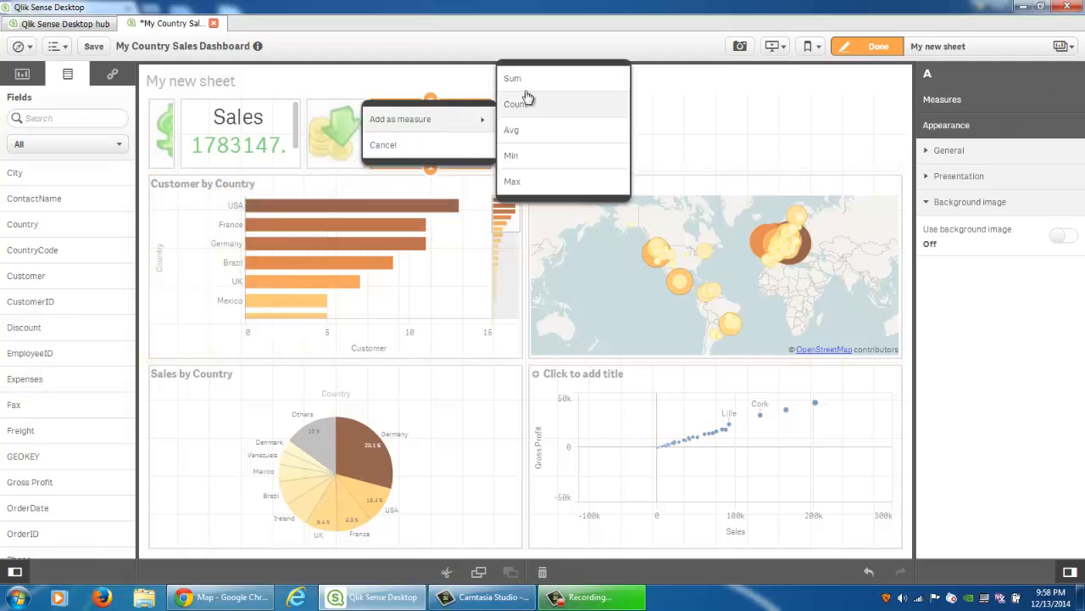
{"action": "left_click", "coordinate": [527, 80]}
Set the number formatting of the Sum([Expenses]) and Sum([Sales]) measures to Money.
{"action": "left_click", "coordinate": [446, 139]}
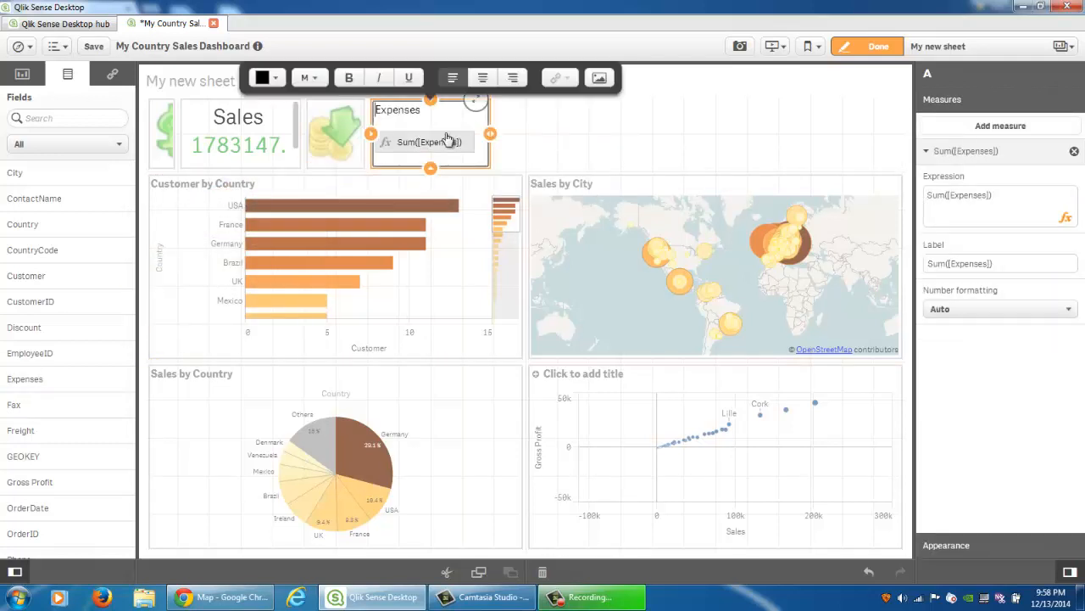
{"action": "left_click", "coordinate": [947, 311]}
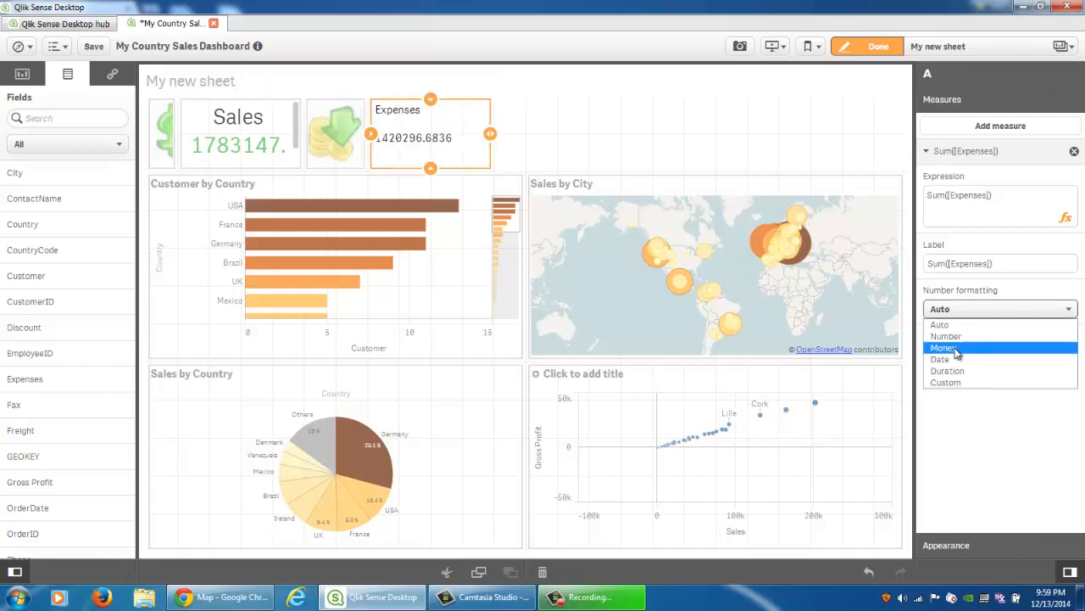
{"action": "left_click", "coordinate": [957, 351]}
{"action": "left_click", "coordinate": [259, 146]}
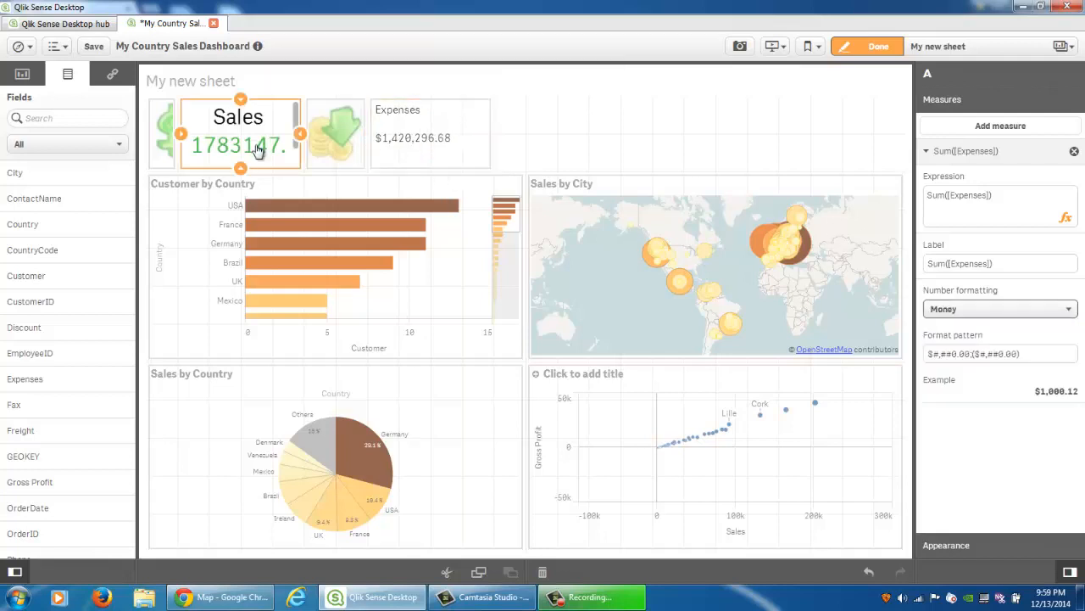
{"action": "left_click", "coordinate": [254, 148]}
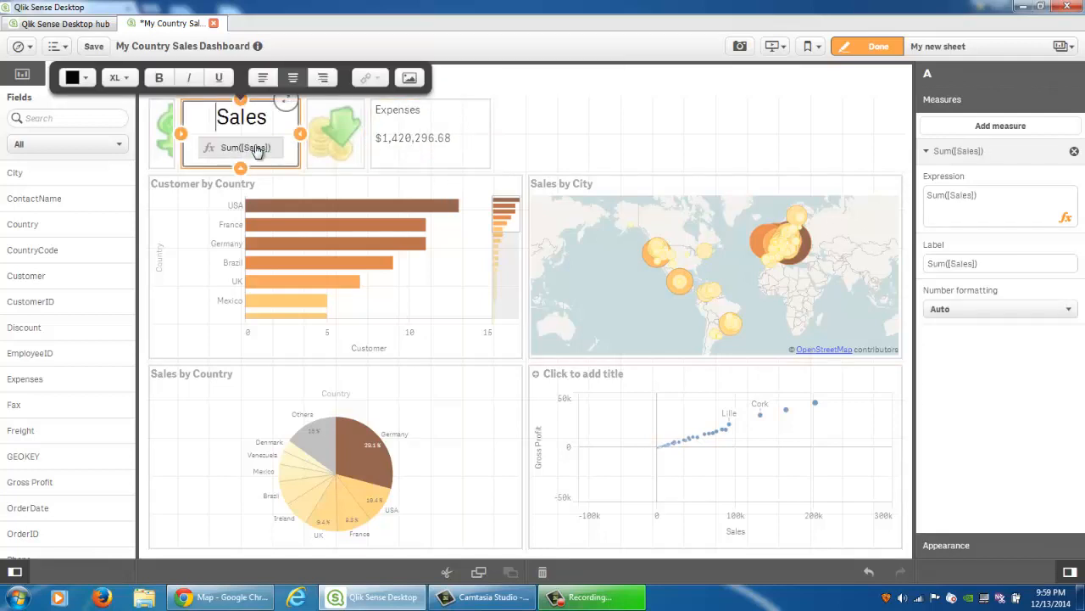
{"action": "left_click", "coordinate": [1039, 310]}
{"action": "left_click", "coordinate": [1020, 349]}
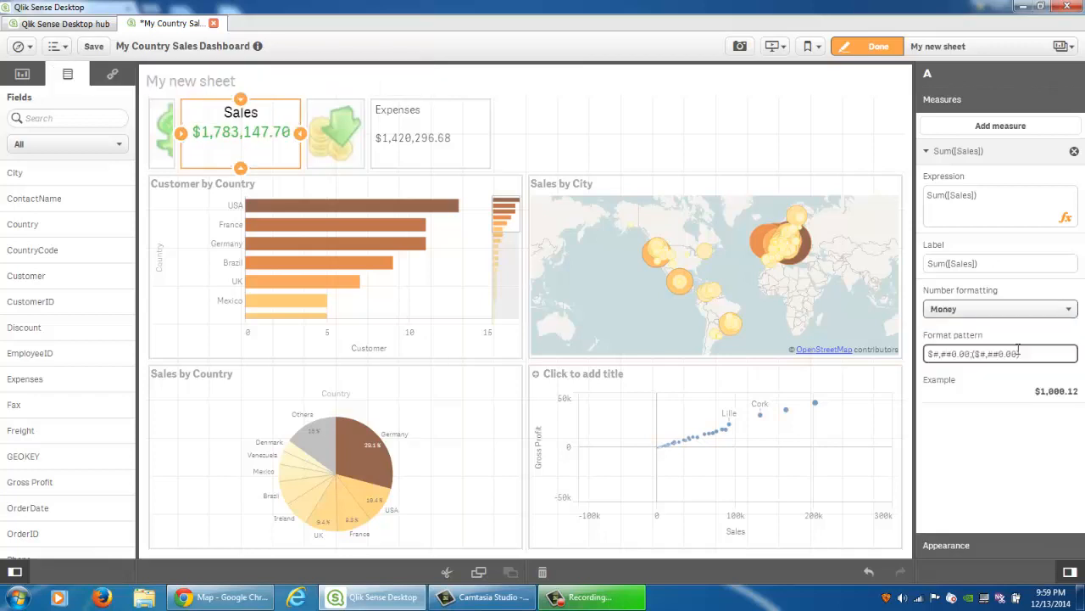
Color the Sum([Expenses]) measure orange-red.
{"action": "left_click", "coordinate": [414, 145]}
{"action": "left_click", "coordinate": [415, 146]}
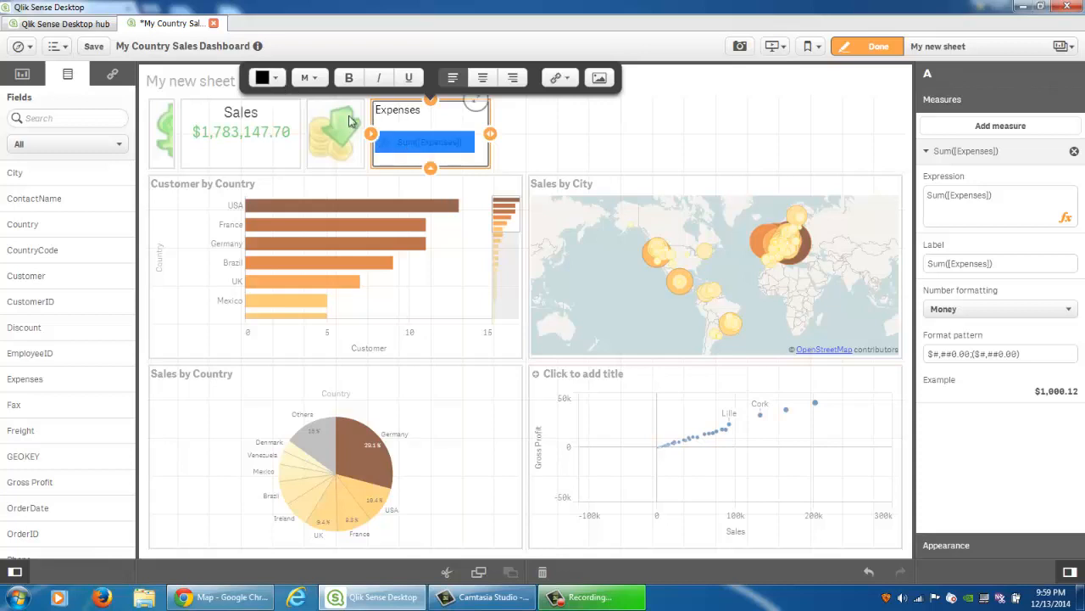
{"action": "triple_click", "coordinate": [404, 146]}
{"action": "left_click", "coordinate": [276, 78]}
{"action": "left_click", "coordinate": [267, 161]}
Center the "Expenses" label and its measure within the text object.
{"action": "left_click_drag", "start_coordinate": [377, 110], "coordinate": [458, 142]}
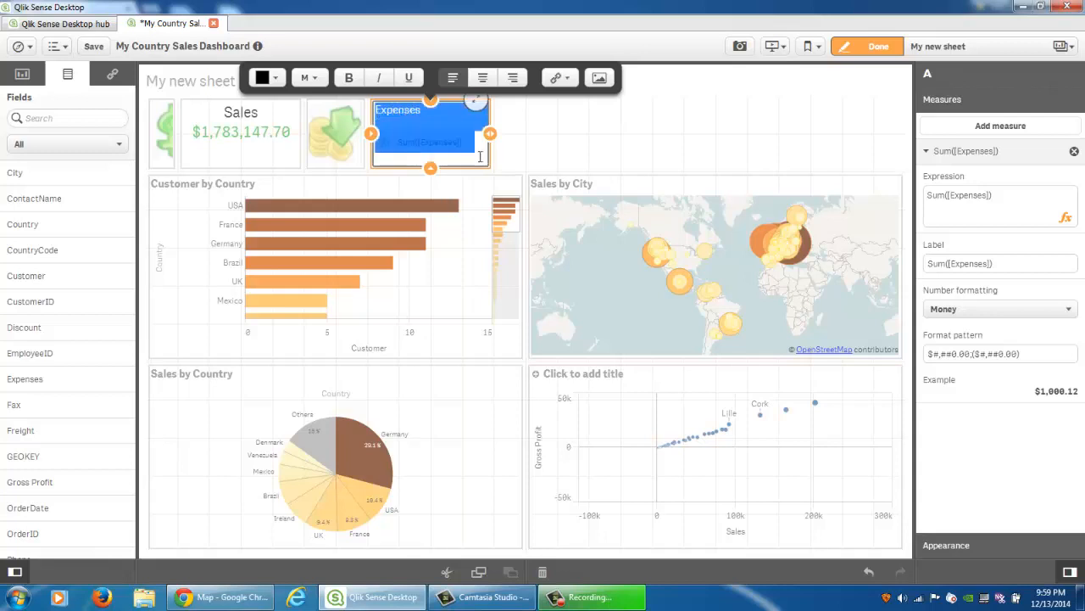
{"action": "left_click", "coordinate": [482, 78]}
{"action": "left_click", "coordinate": [440, 138]}
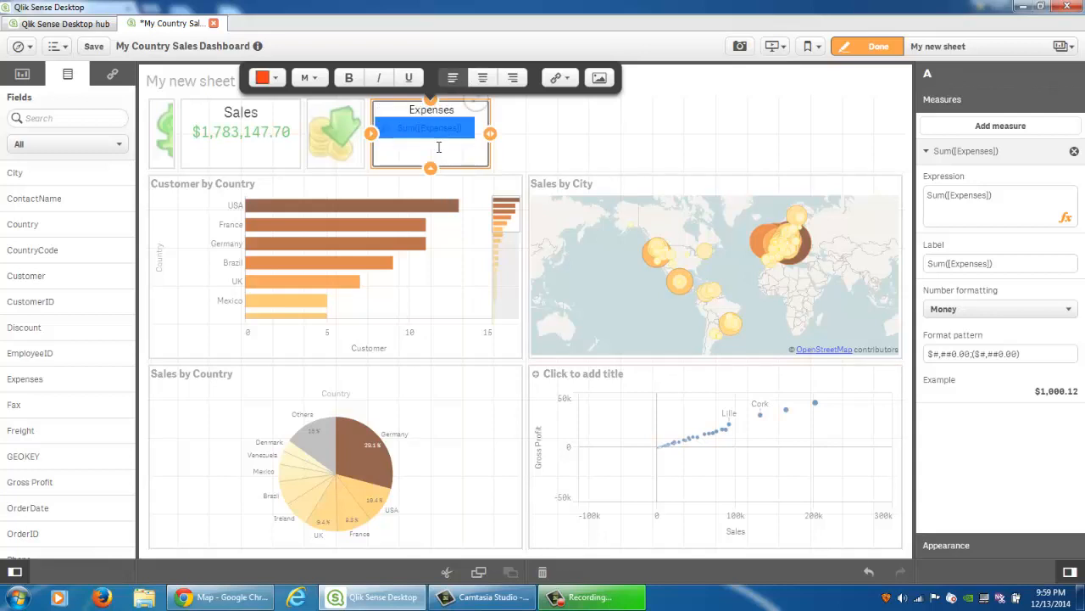
{"action": "left_click", "coordinate": [436, 125]}
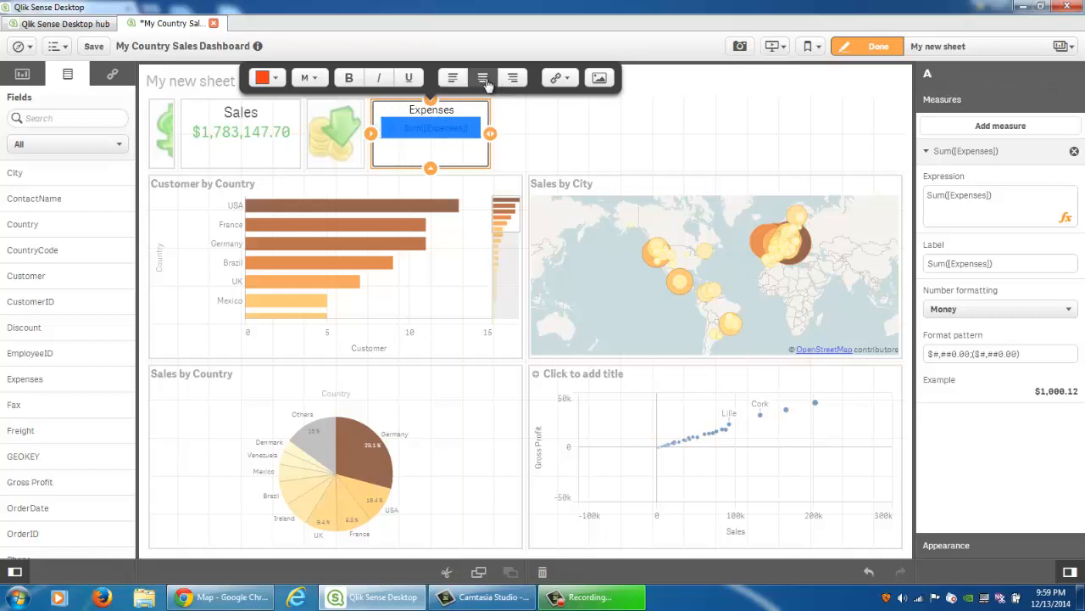
Set the font size of the "Expenses" label to XL.
{"action": "key", "text": "ctrl+a"}
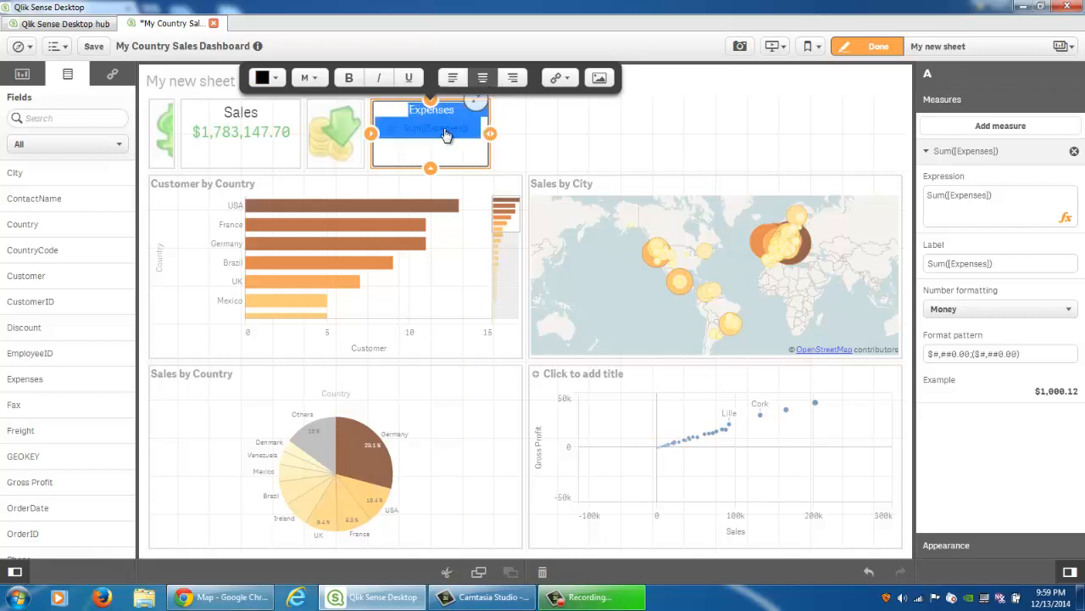
{"action": "left_click", "coordinate": [311, 78]}
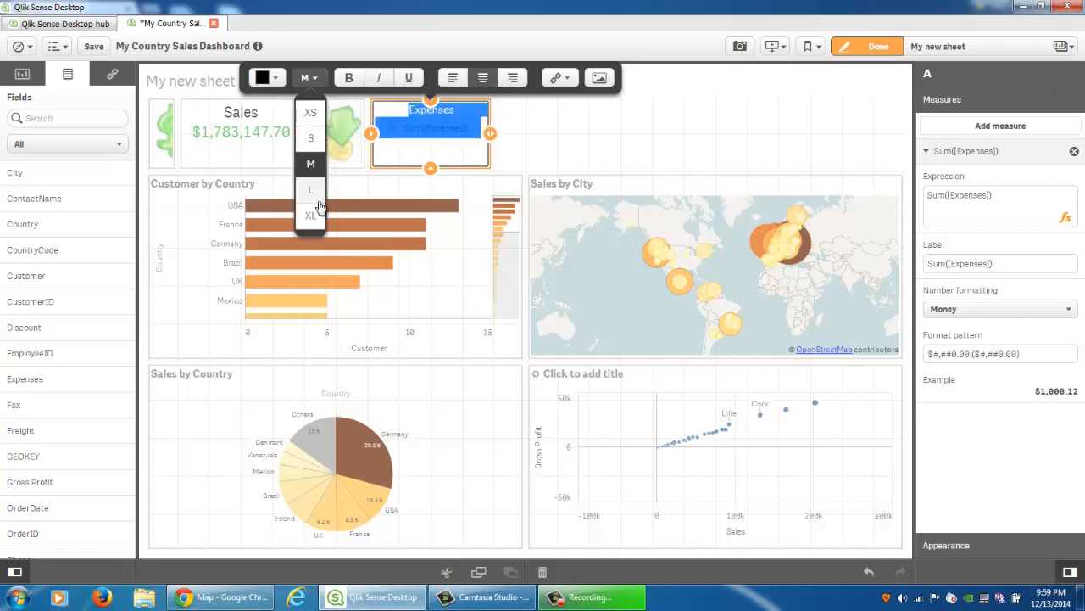
{"action": "left_click", "coordinate": [311, 218]}
{"action": "left_click", "coordinate": [558, 144]}
{"action": "left_click", "coordinate": [558, 144]}
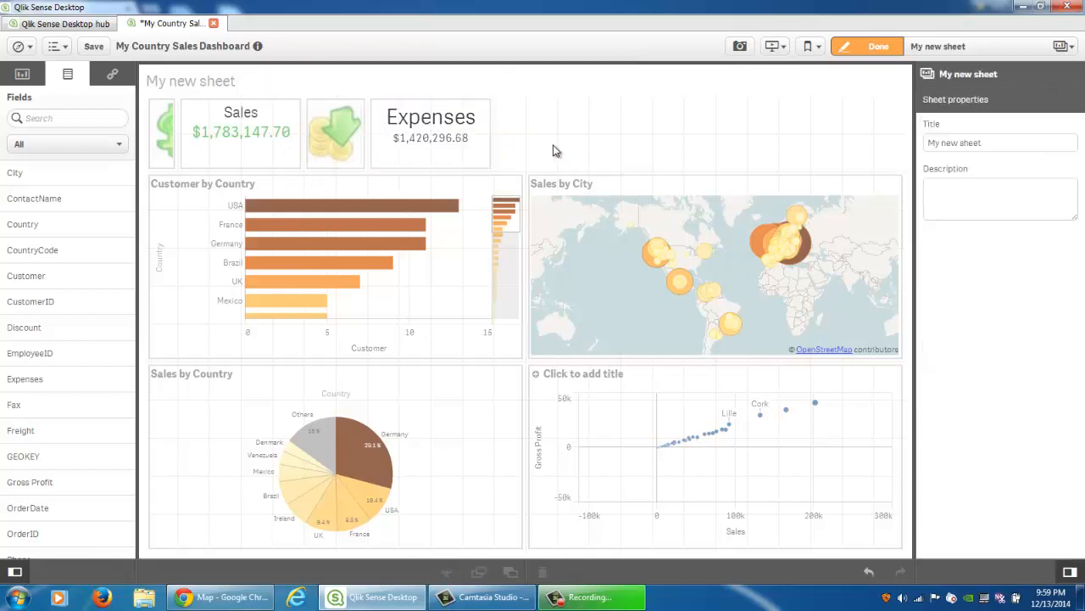
Set the Sum([Expenses]) measure's font size to XL and color the measure orange-red.
{"action": "left_click", "coordinate": [441, 145]}
{"action": "left_click", "coordinate": [438, 144]}
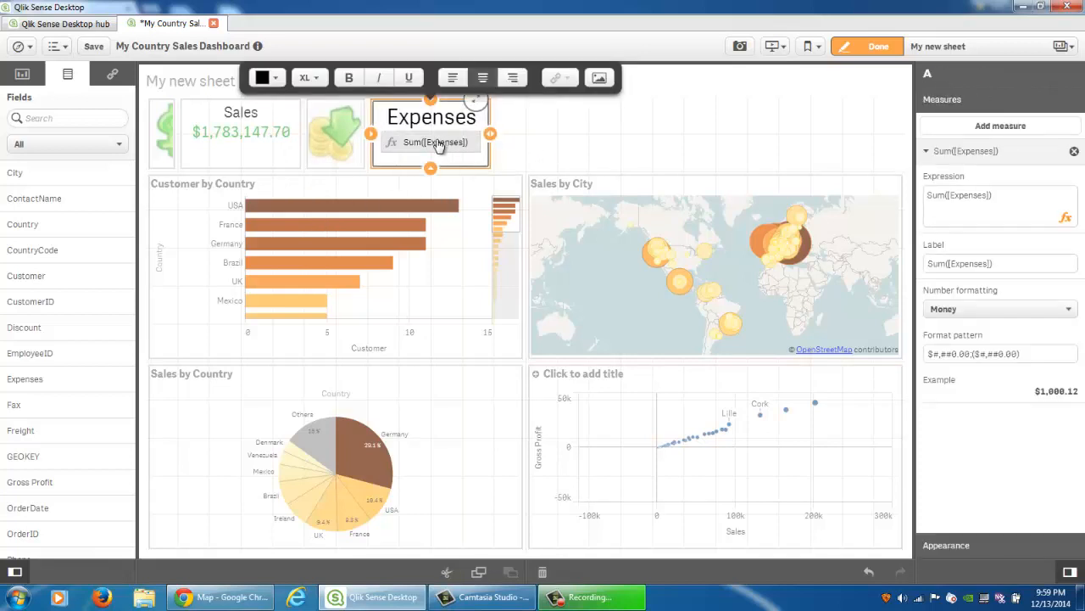
{"action": "left_click", "coordinate": [438, 145]}
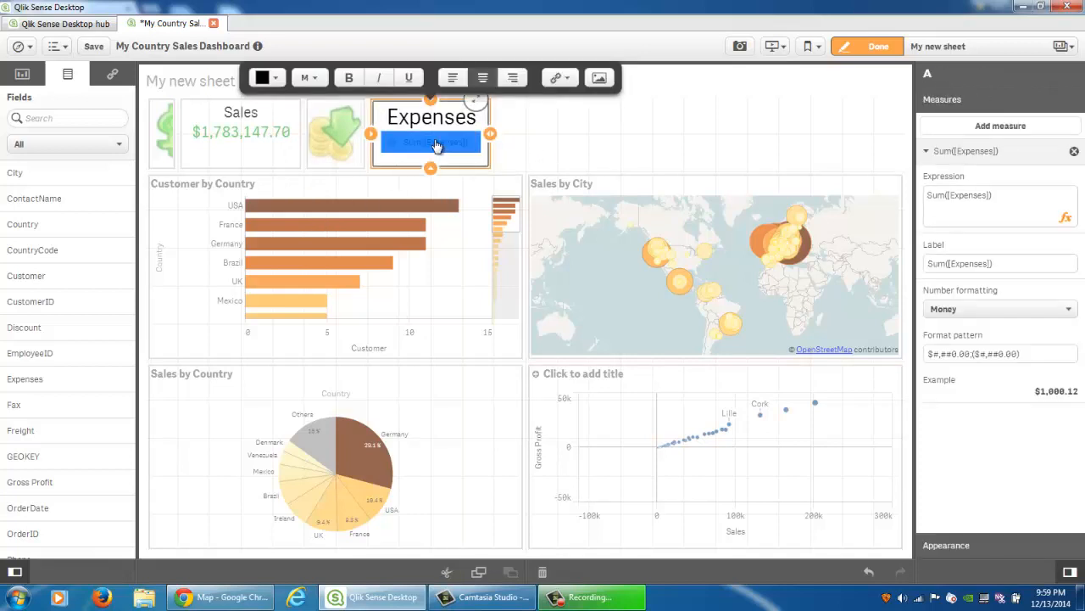
{"action": "left_click", "coordinate": [311, 78]}
{"action": "left_click", "coordinate": [311, 215]}
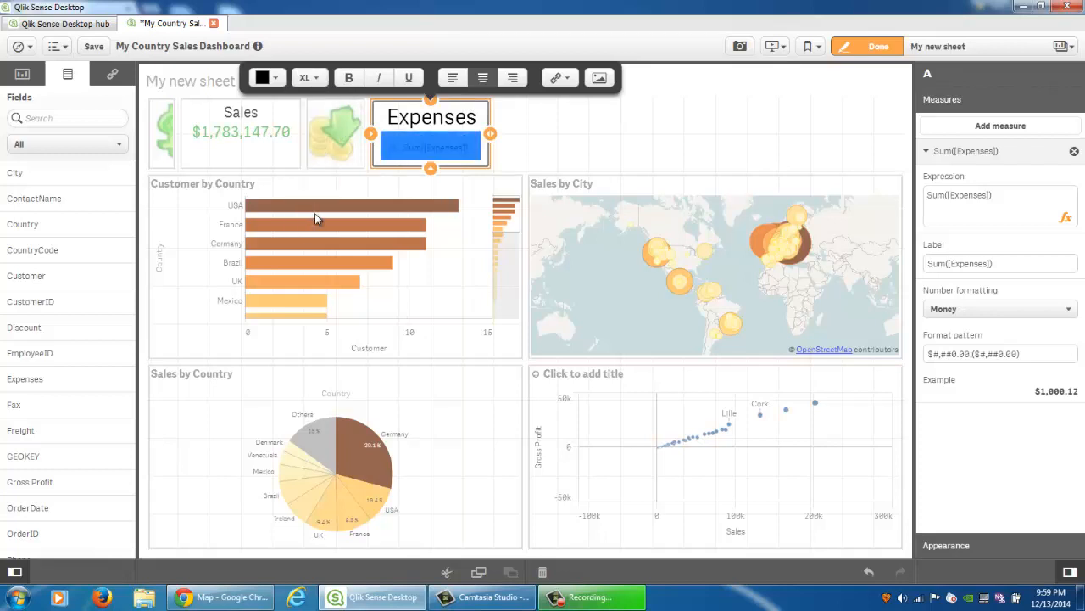
{"action": "left_click", "coordinate": [268, 78]}
{"action": "left_click", "coordinate": [267, 161]}
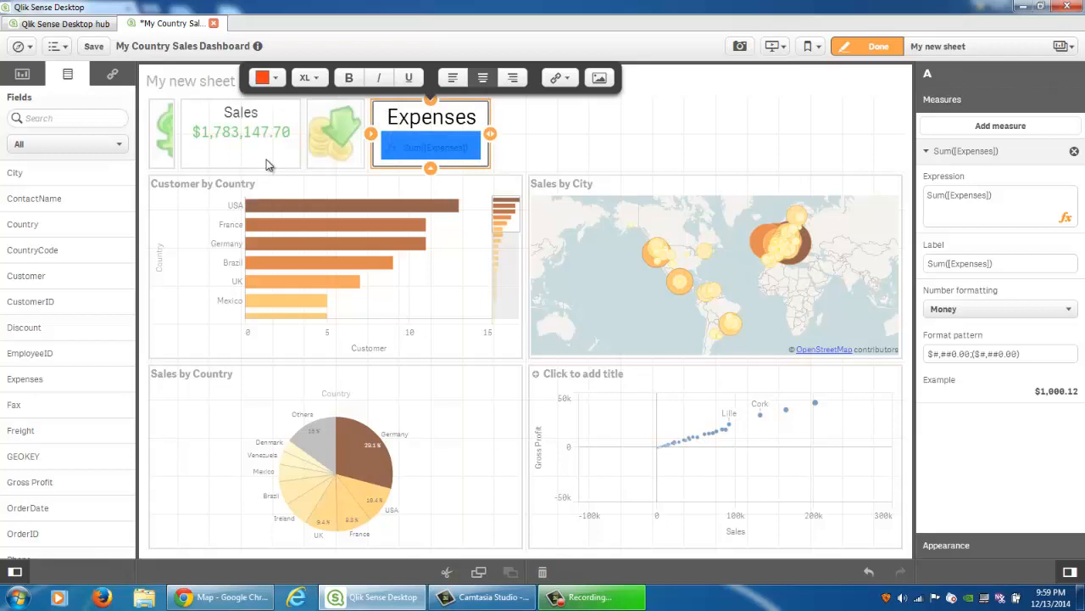
{"action": "left_click", "coordinate": [558, 150]}
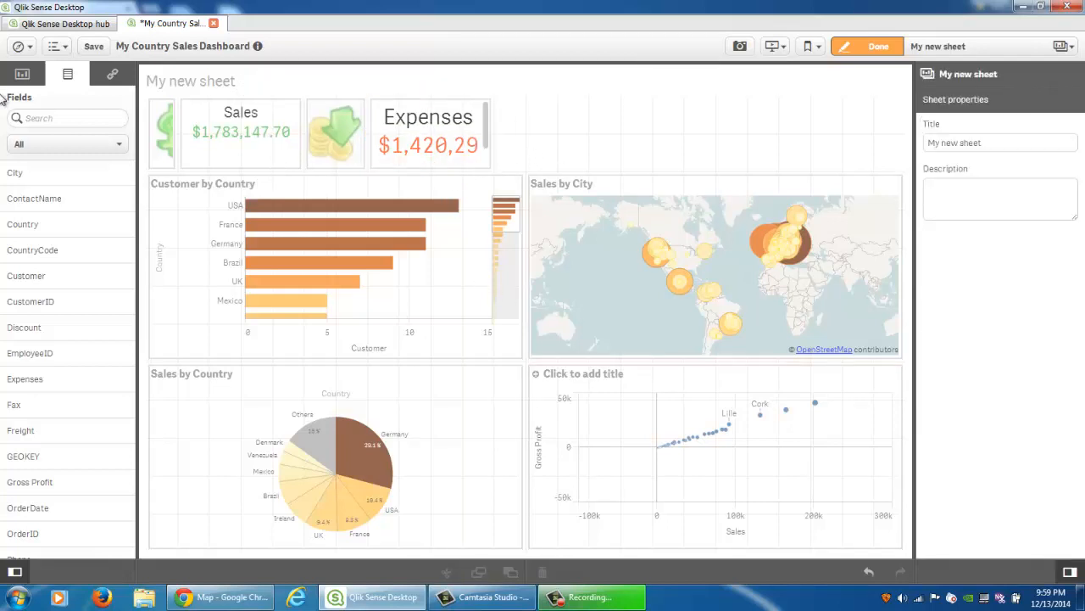
Add a Text & image object beside the Expenses figure and narrow it to about two grid columns.
{"action": "left_click", "coordinate": [22, 73]}
{"action": "left_click_drag", "start_coordinate": [51, 379], "coordinate": [598, 147]}
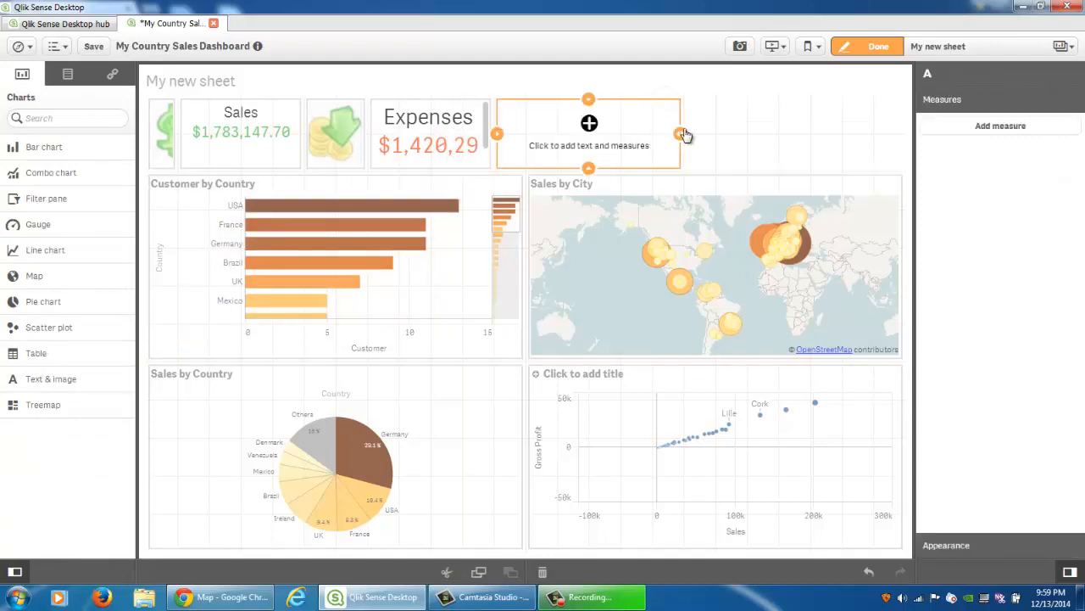
{"action": "left_click_drag", "start_coordinate": [681, 134], "coordinate": [555, 148]}
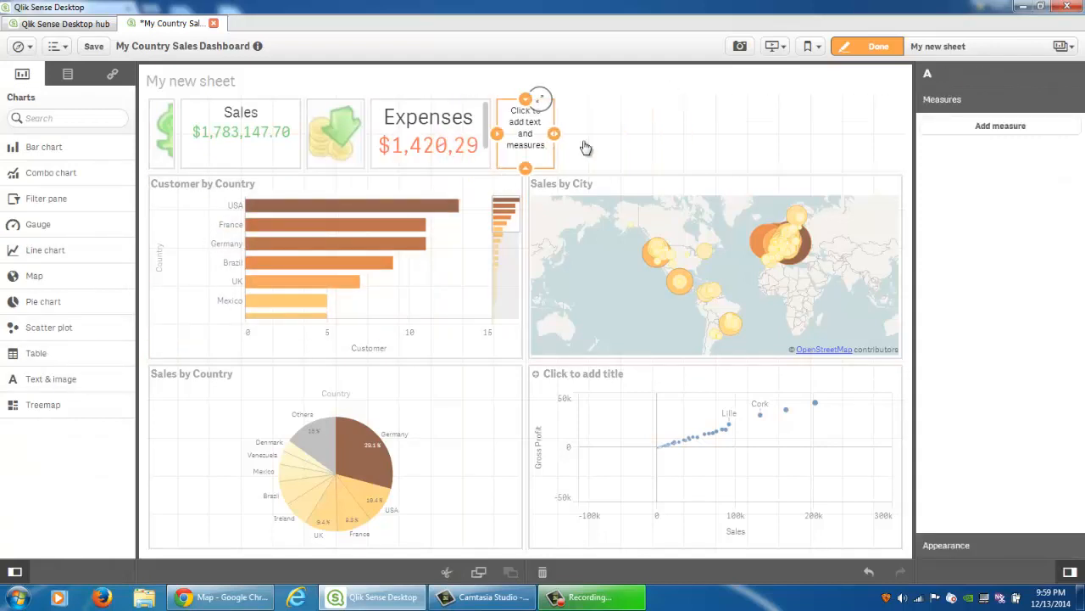
Set discount.png from the Automotive images as the background image of the narrow text object beside the Expenses figure.
{"action": "left_click", "coordinate": [987, 548]}
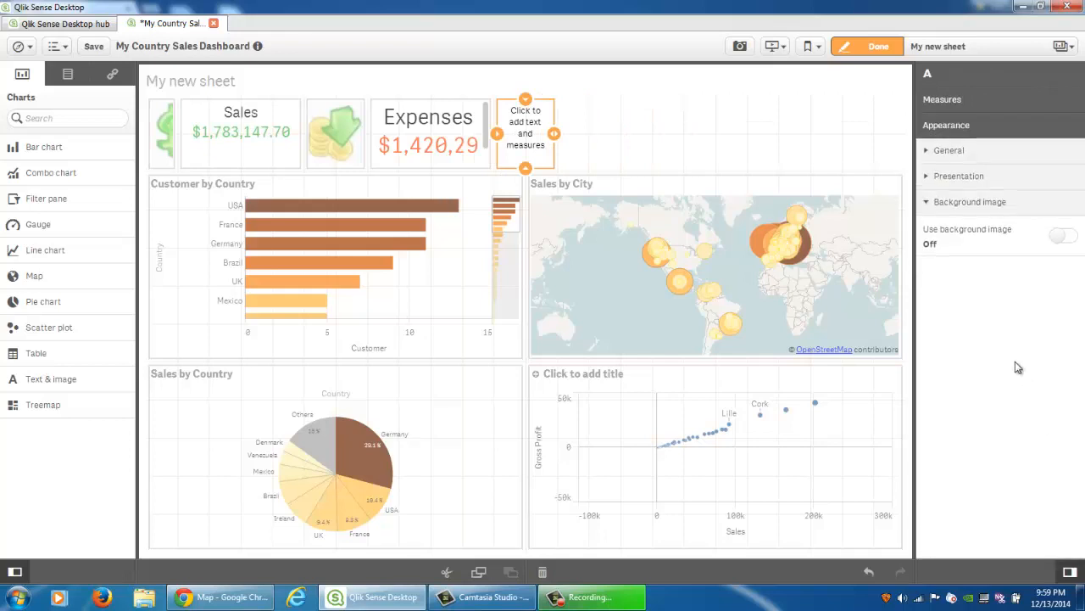
{"action": "left_click", "coordinate": [1062, 235]}
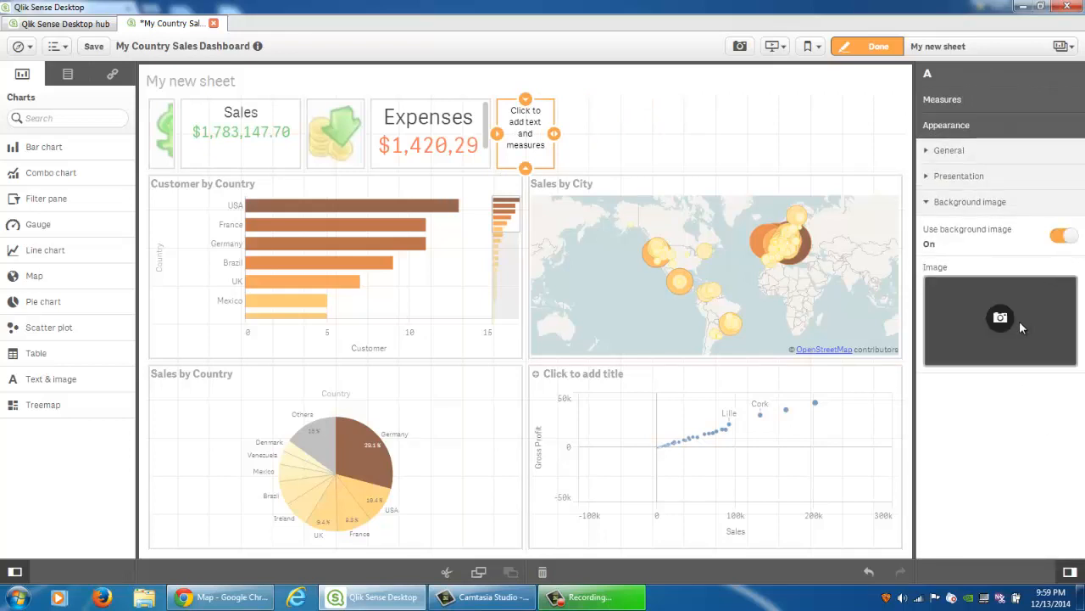
{"action": "left_click", "coordinate": [1000, 319]}
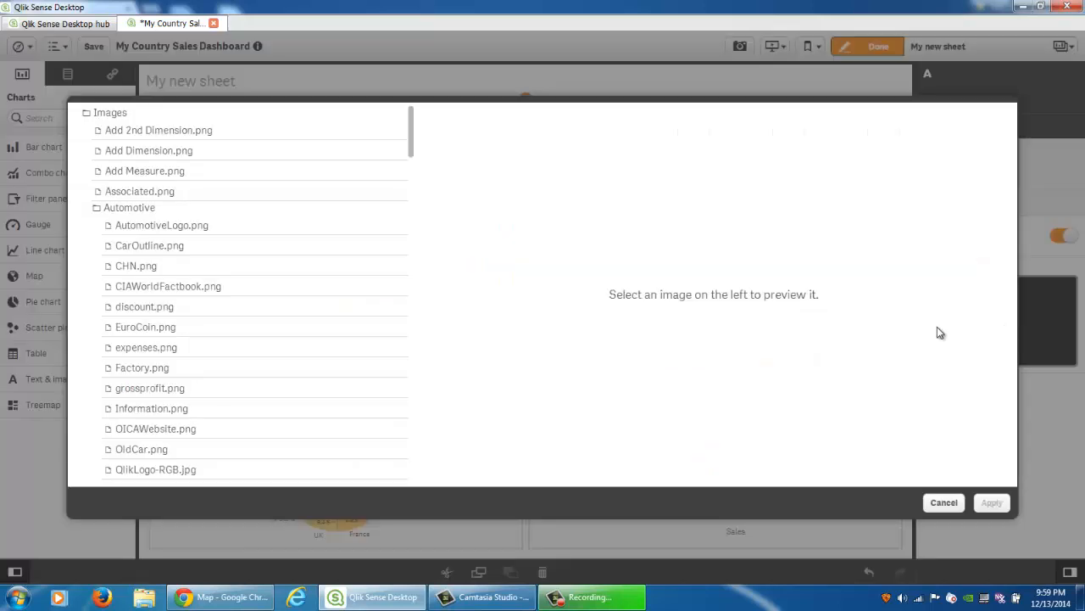
{"action": "left_click", "coordinate": [189, 308]}
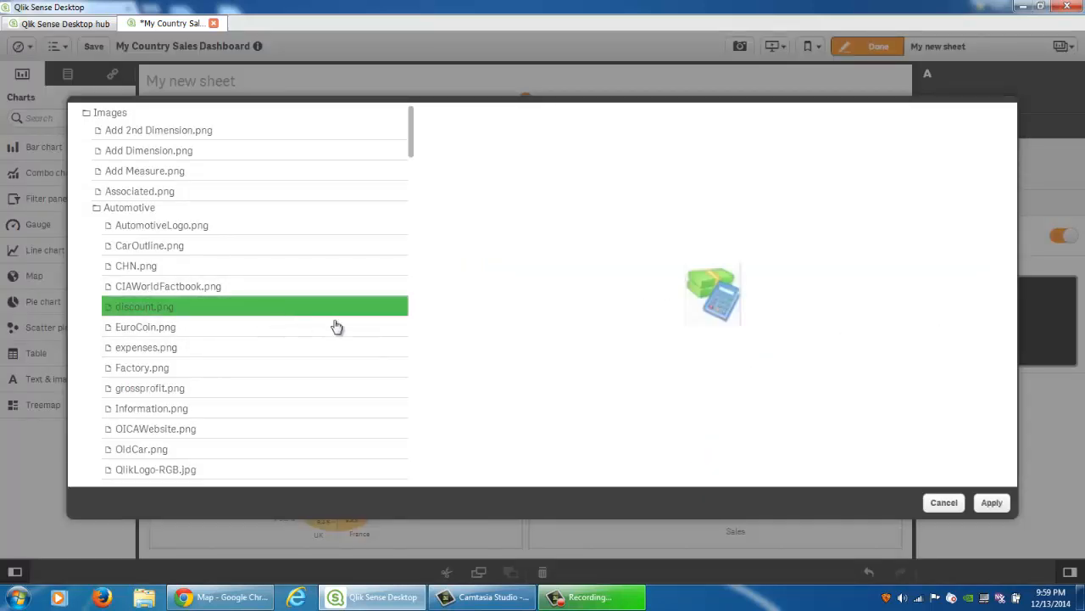
{"action": "left_click", "coordinate": [991, 502]}
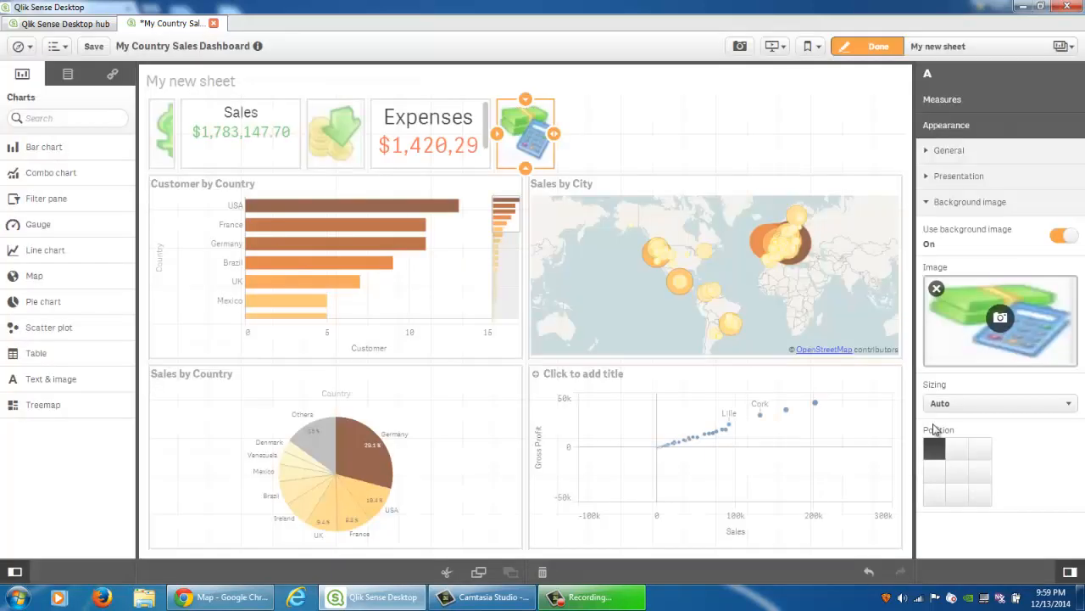
Add a Text & image object labelled "Discounts" beside the discount icon and show the list of data fields.
{"action": "left_click_drag", "start_coordinate": [83, 380], "coordinate": [667, 133]}
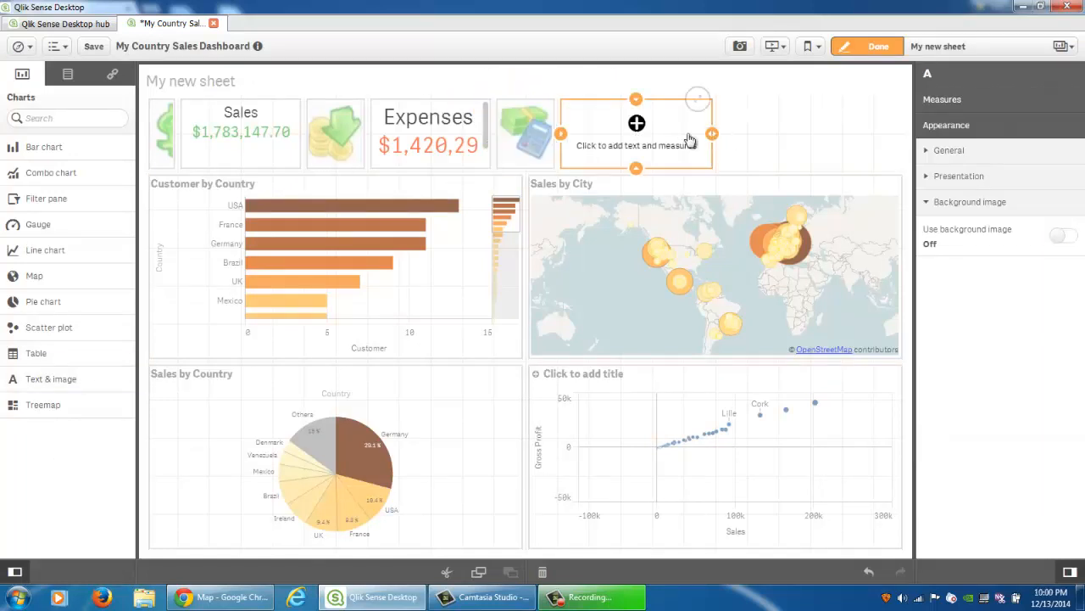
{"action": "left_click", "coordinate": [638, 124]}
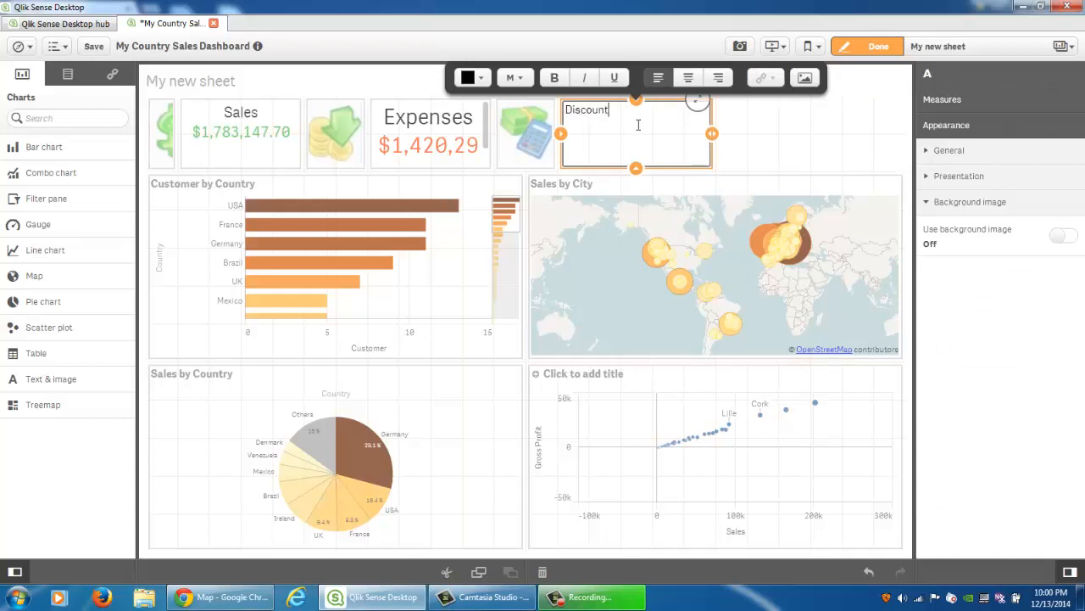
{"action": "left_click", "coordinate": [66, 75]}
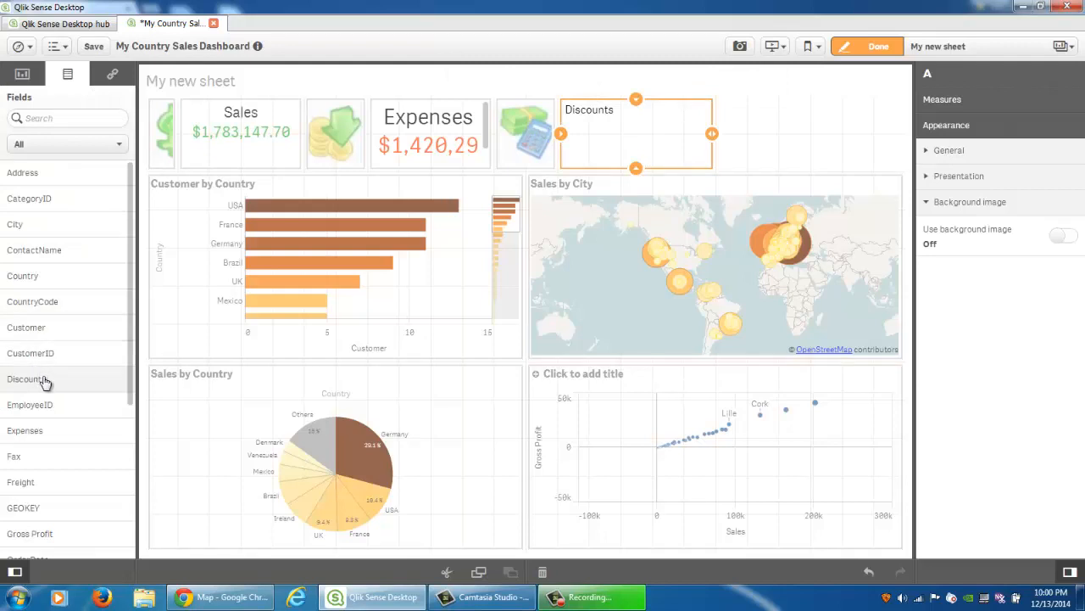
Add the Discount field as a Sum measure in the Discounts text object and set its number formatting to Money.
{"action": "left_click_drag", "start_coordinate": [54, 379], "coordinate": [636, 155]}
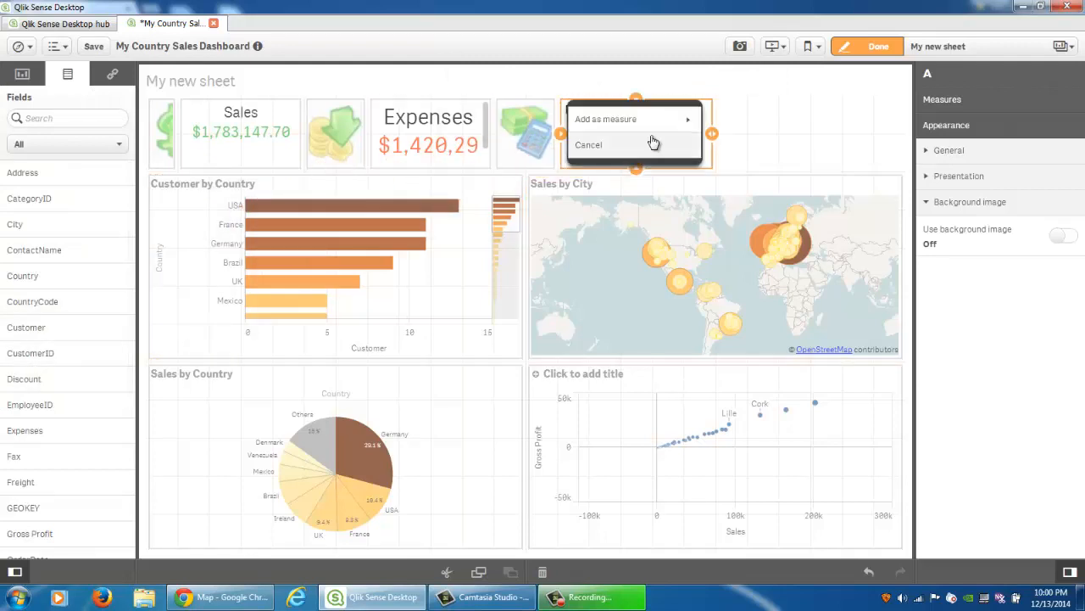
{"action": "mouse_move", "coordinate": [673, 126]}
{"action": "left_click", "coordinate": [719, 80]}
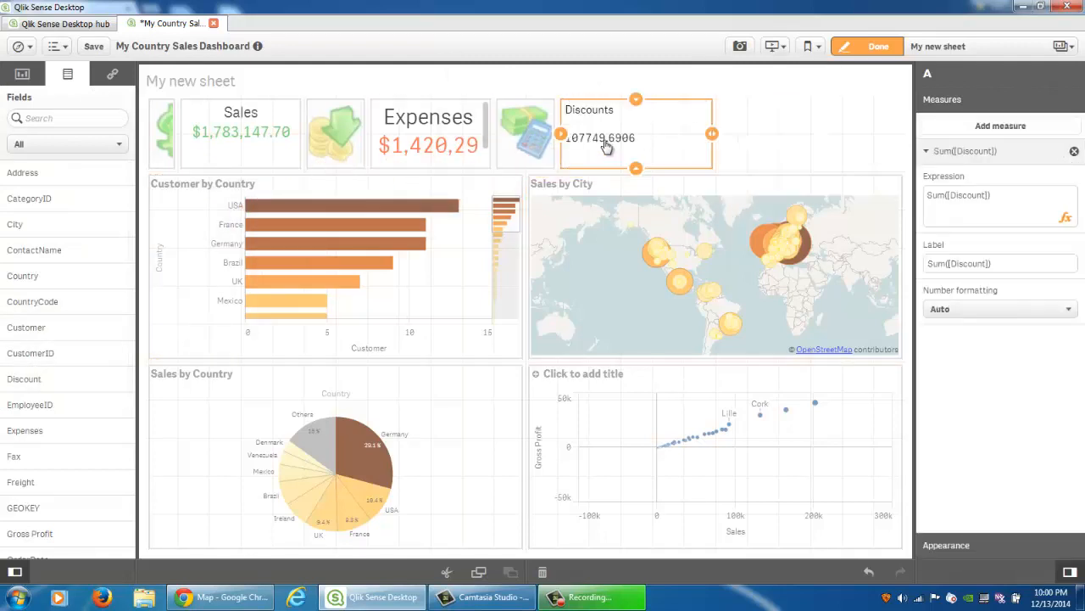
{"action": "left_click", "coordinate": [1015, 309]}
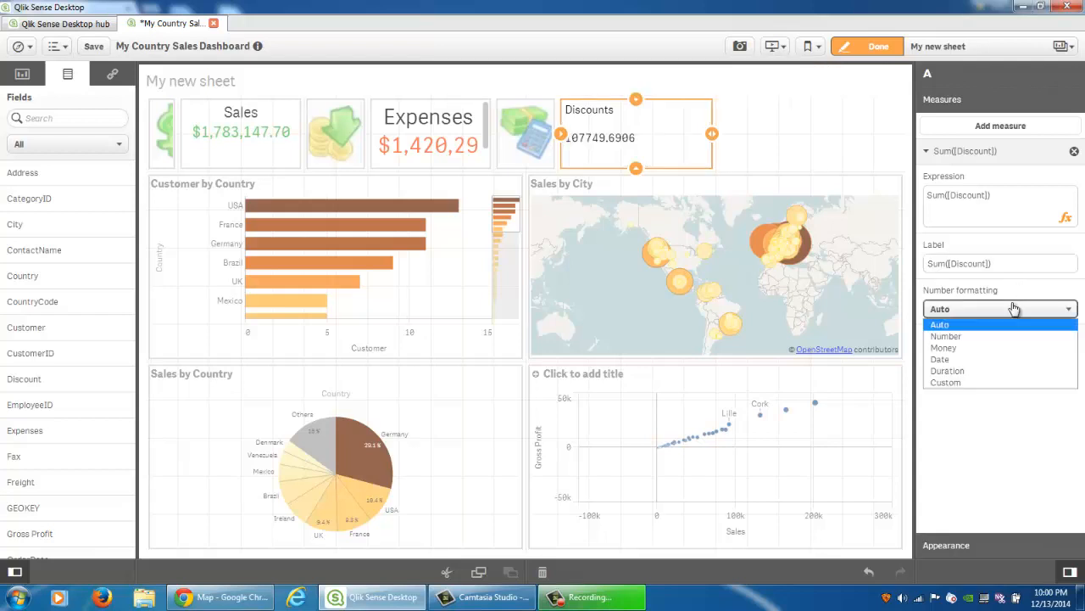
{"action": "left_click", "coordinate": [1003, 347]}
Center the "Discounts" label and the Sum([Discount]) measure, and color the measure green.
{"action": "left_click", "coordinate": [623, 138]}
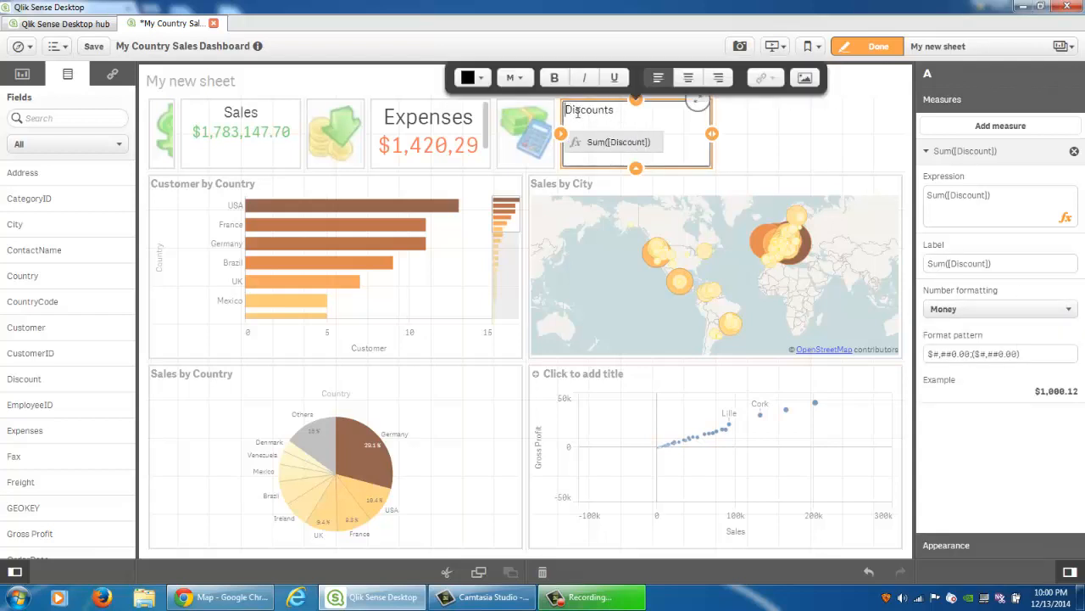
{"action": "key", "text": "ctrl+a"}
{"action": "left_click", "coordinate": [688, 77]}
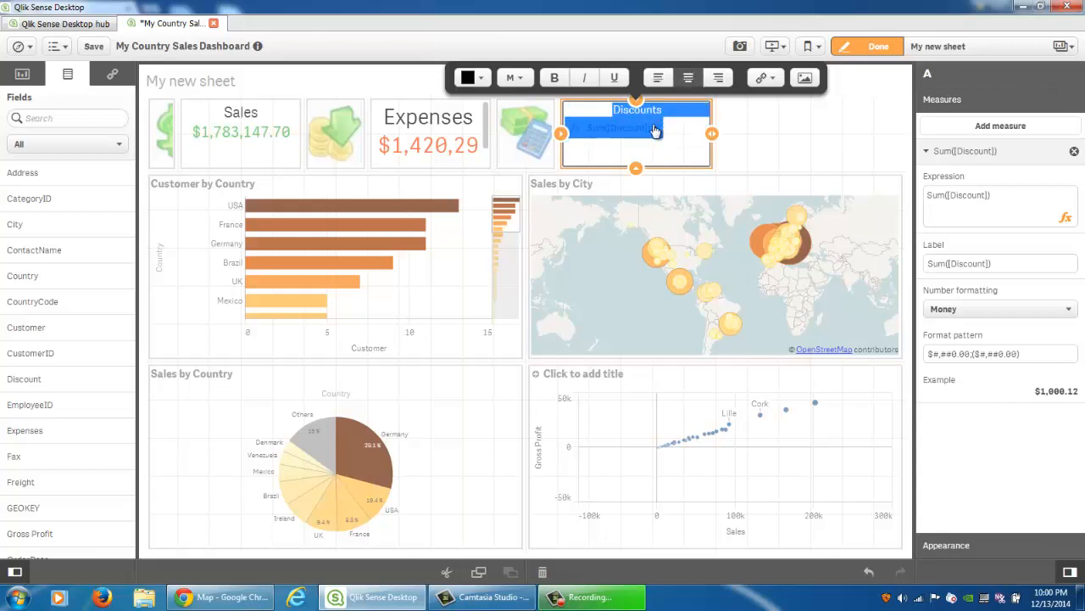
{"action": "left_click", "coordinate": [653, 129]}
{"action": "left_click", "coordinate": [688, 77]}
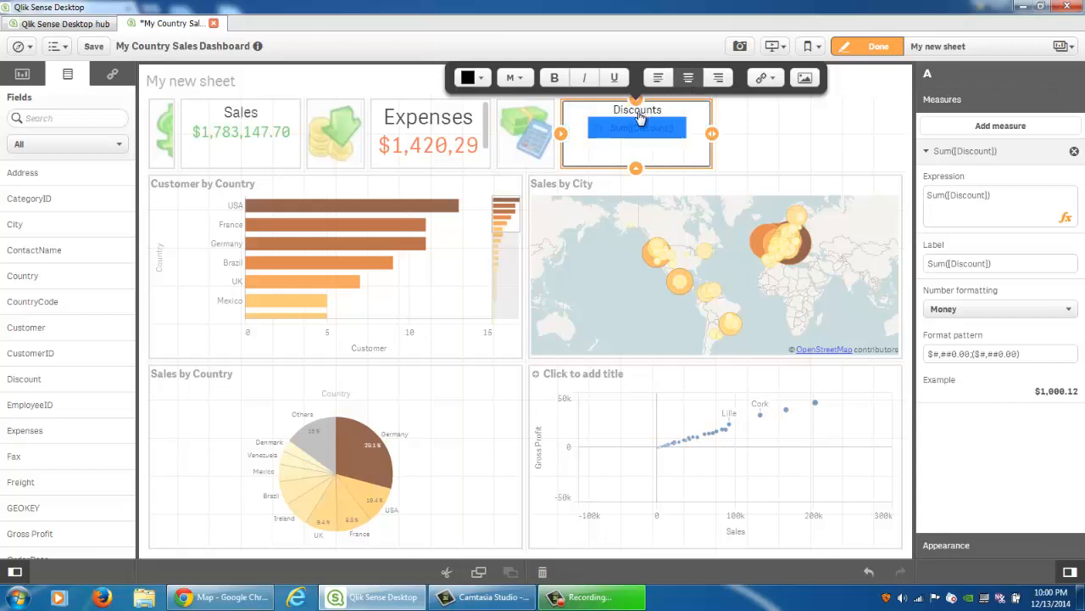
{"action": "left_click", "coordinate": [481, 78]}
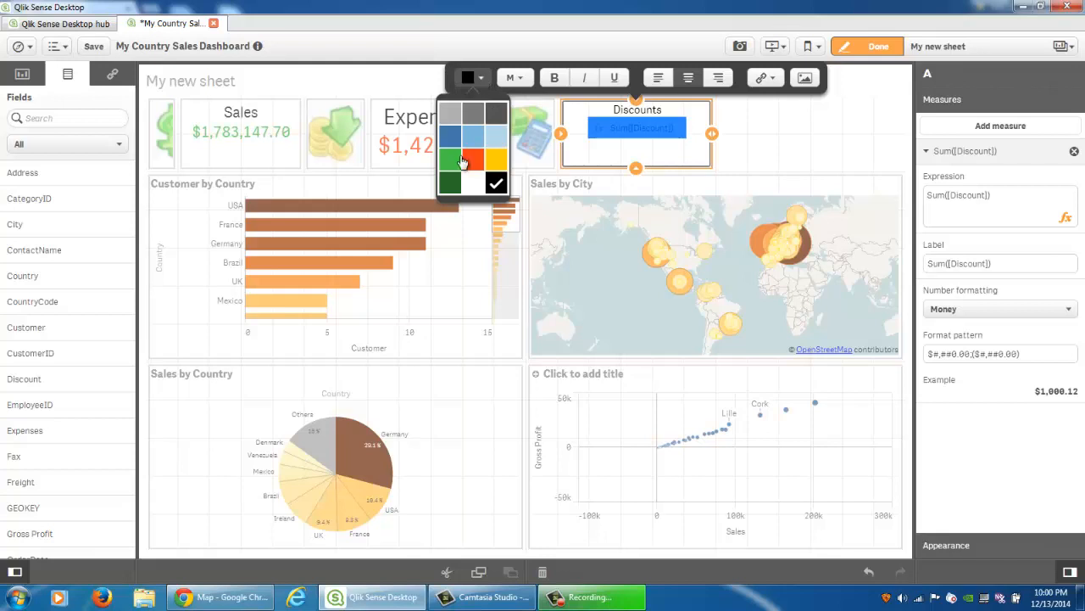
{"action": "left_click", "coordinate": [461, 161]}
Set the Discounts label and measure to font size XL and narrow the Discounts box by one grid column.
{"action": "left_click_drag", "start_coordinate": [614, 110], "coordinate": [699, 134]}
{"action": "left_click", "coordinate": [511, 77]}
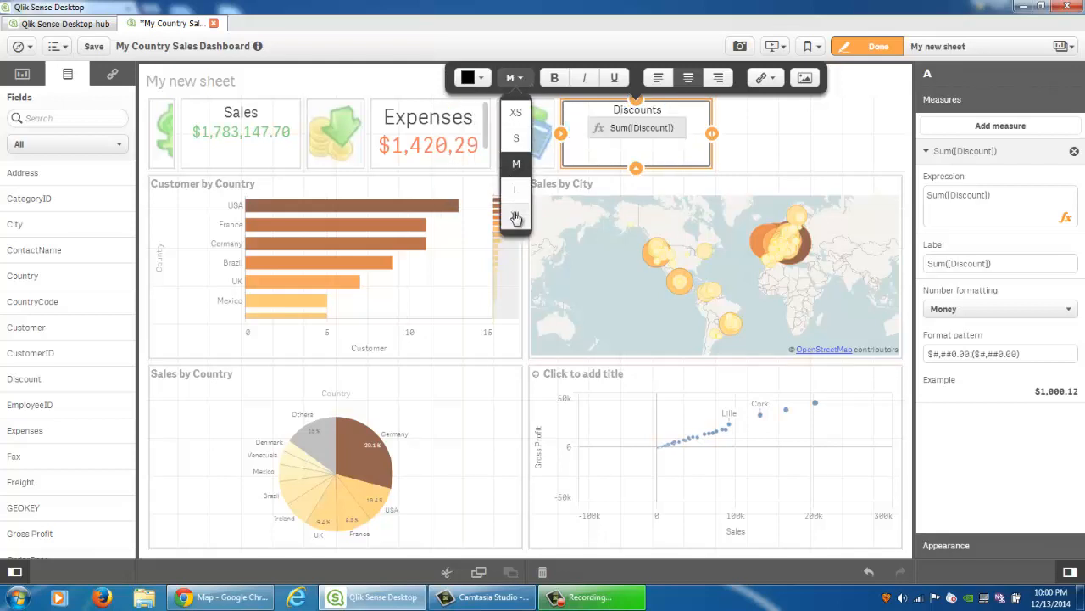
{"action": "left_click", "coordinate": [516, 218]}
{"action": "left_click", "coordinate": [739, 151]}
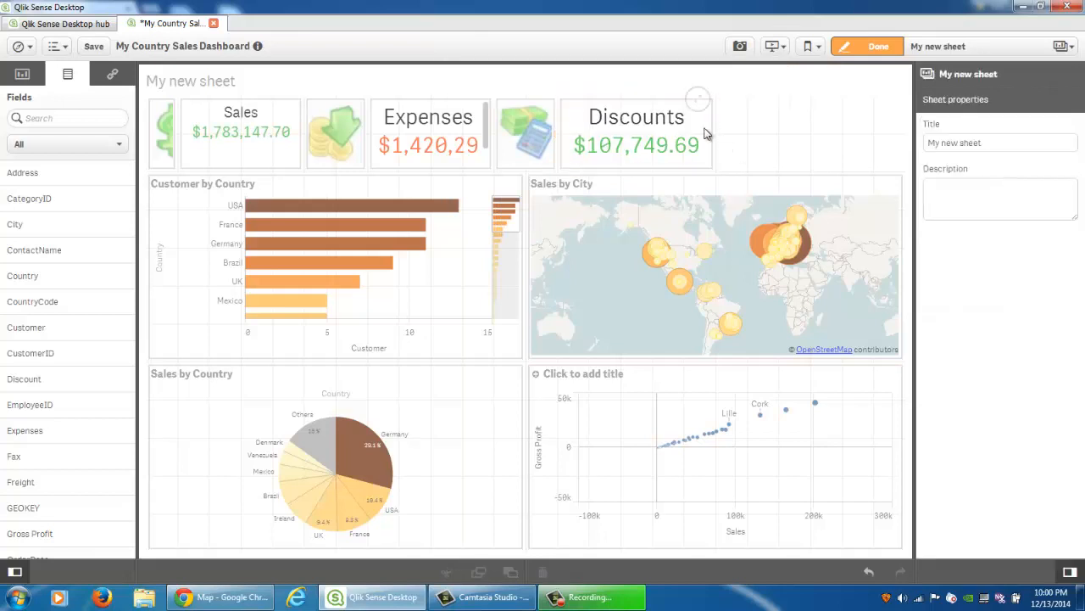
{"action": "left_click", "coordinate": [709, 128]}
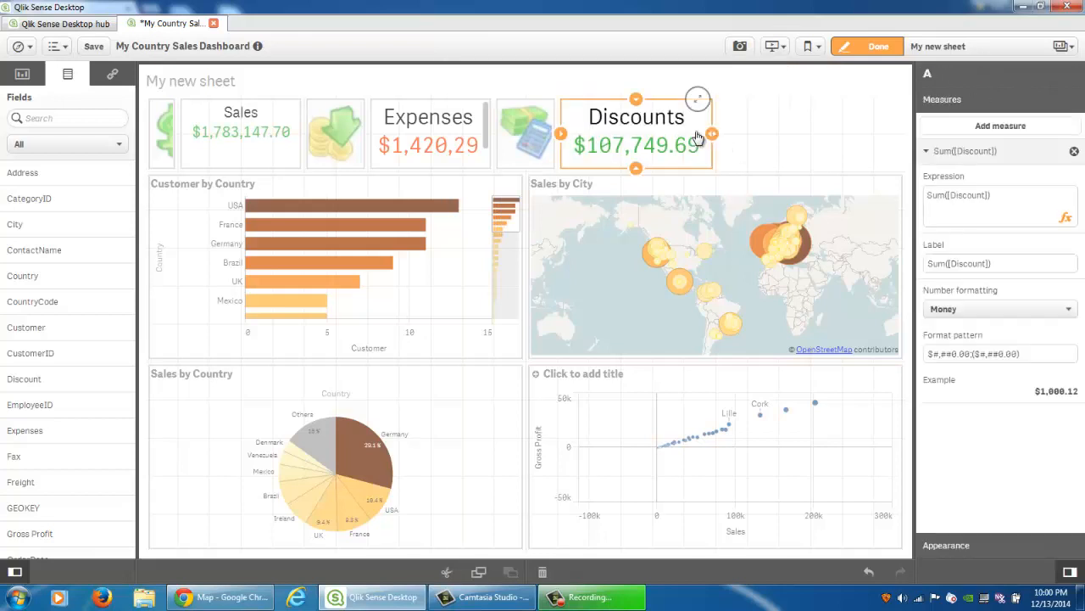
{"action": "left_click_drag", "start_coordinate": [696, 135], "coordinate": [681, 135]}
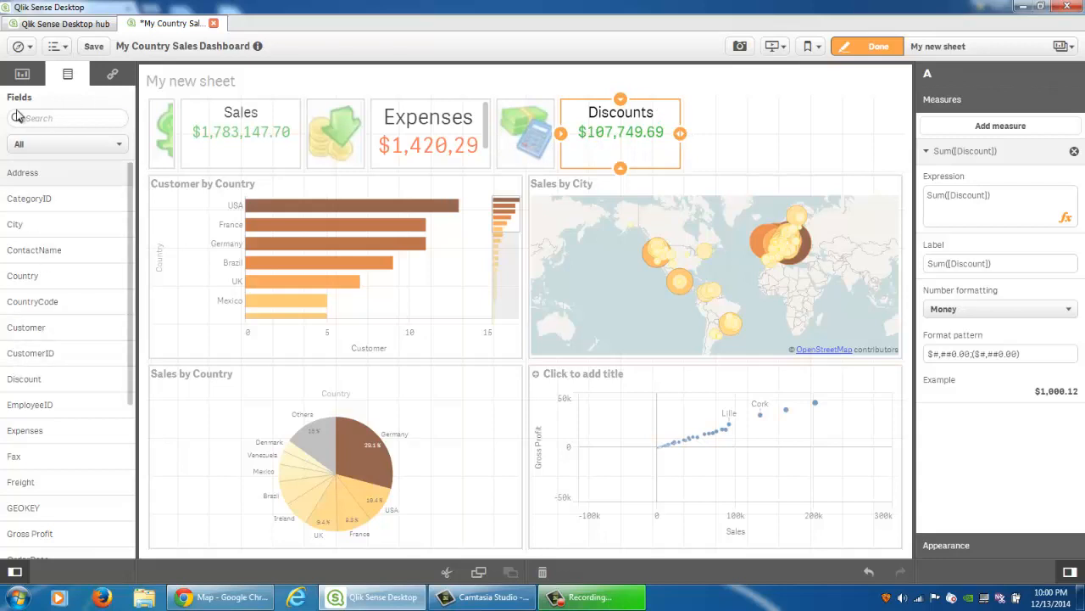
Add a Text & image object one grid column wide beside the Discounts box, with grossprofit.png as its background image.
{"action": "left_click", "coordinate": [22, 74]}
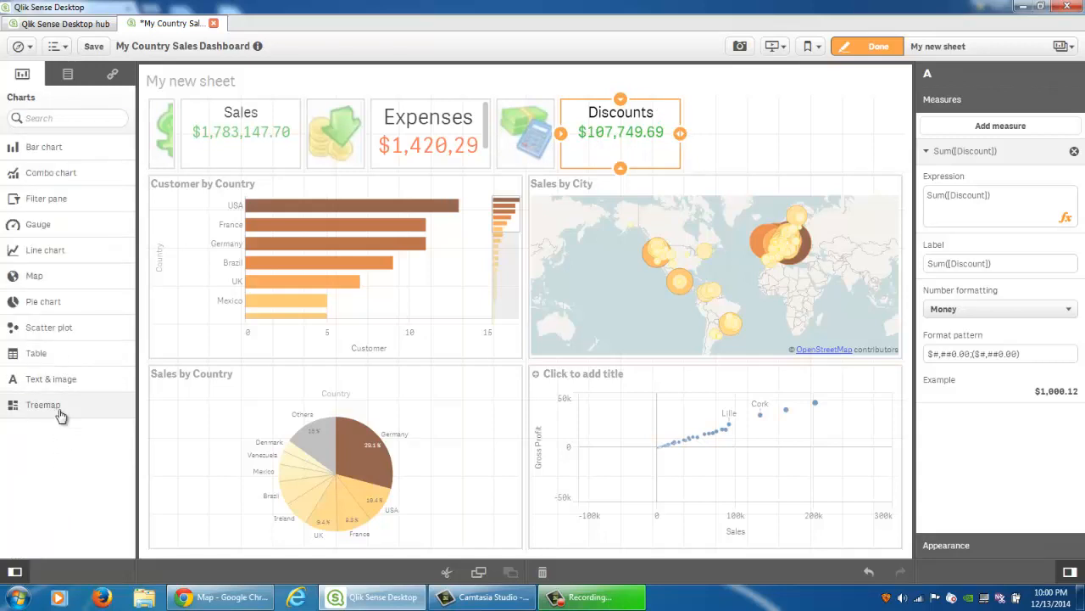
{"action": "left_click_drag", "start_coordinate": [65, 381], "coordinate": [713, 136]}
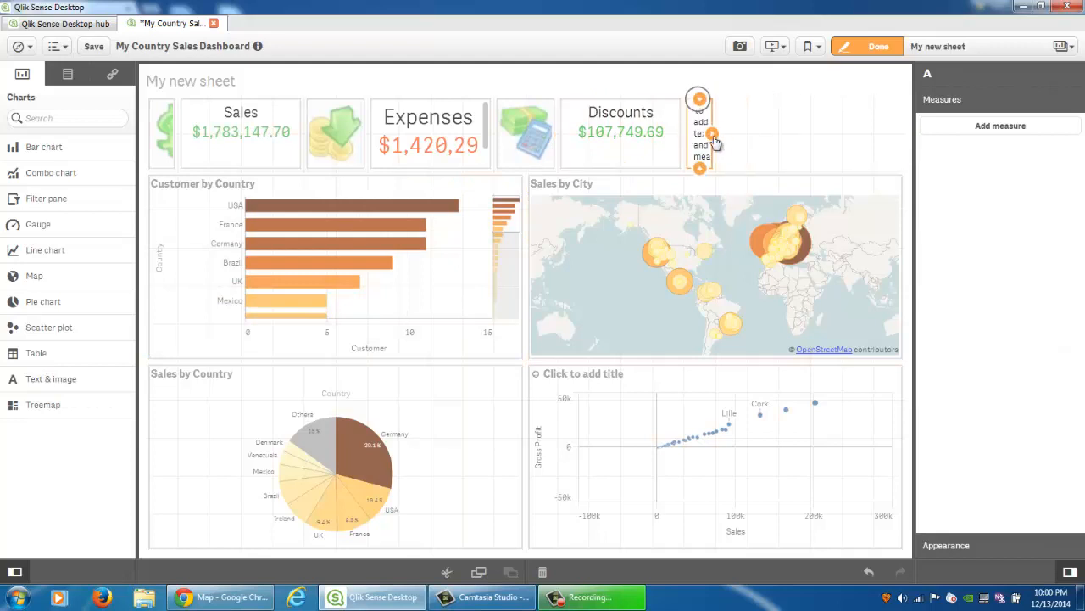
{"action": "left_click", "coordinate": [946, 546]}
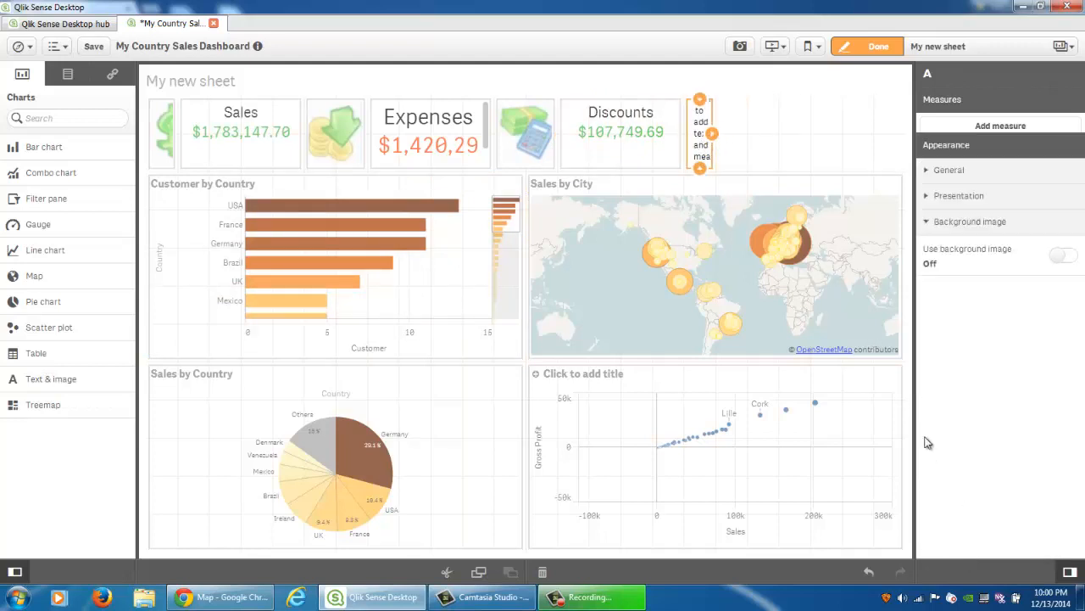
{"action": "left_click", "coordinate": [1070, 239]}
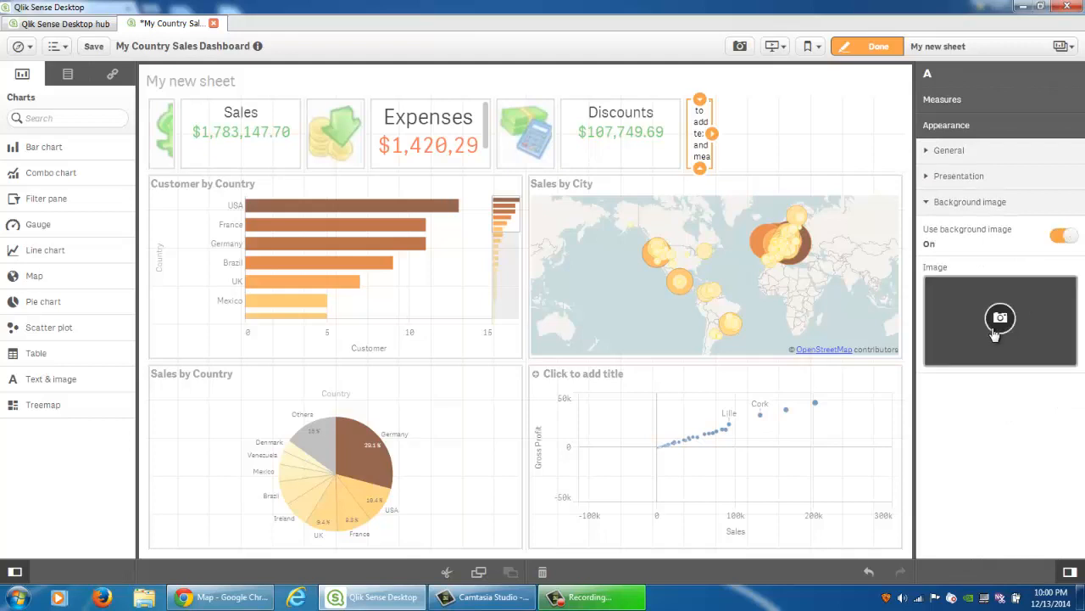
{"action": "left_click", "coordinate": [994, 321]}
{"action": "scroll", "coordinate": [255, 305], "scroll_direction": "down", "scroll_amount": 3}
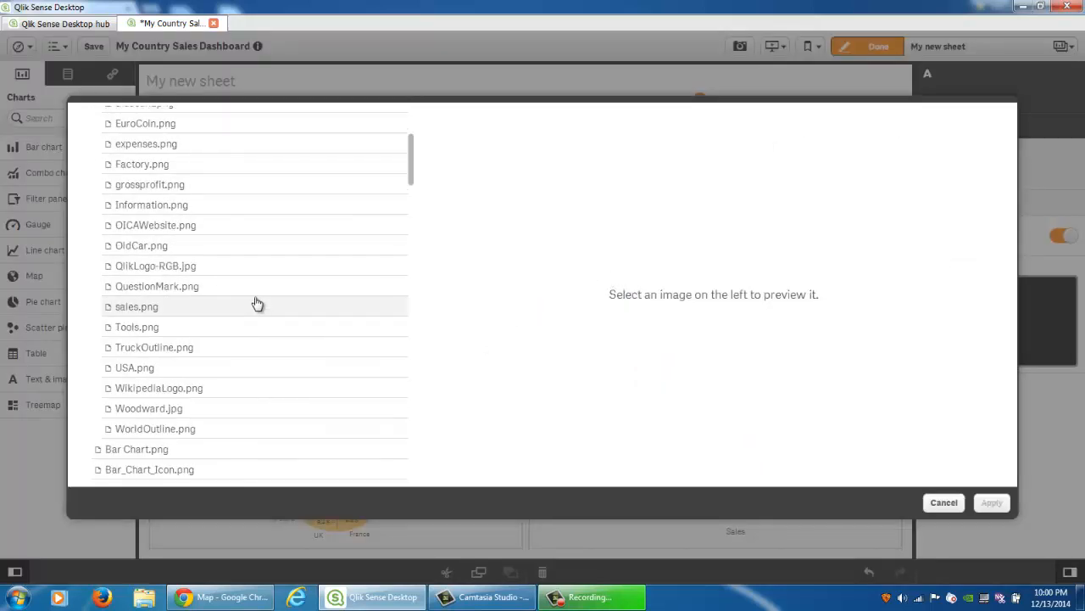
{"action": "left_click", "coordinate": [208, 189]}
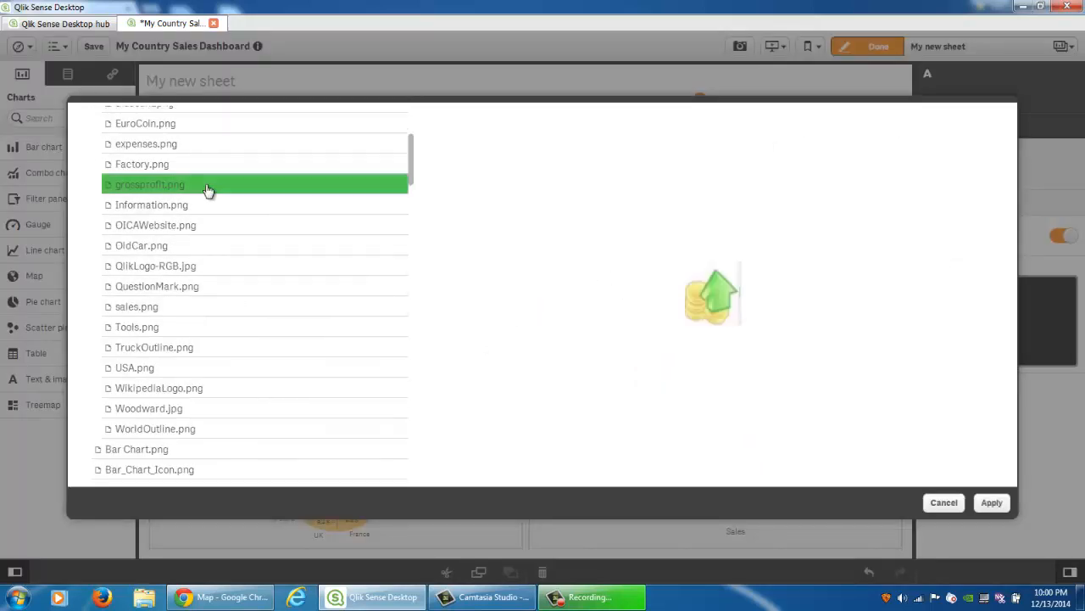
{"action": "left_click", "coordinate": [992, 503]}
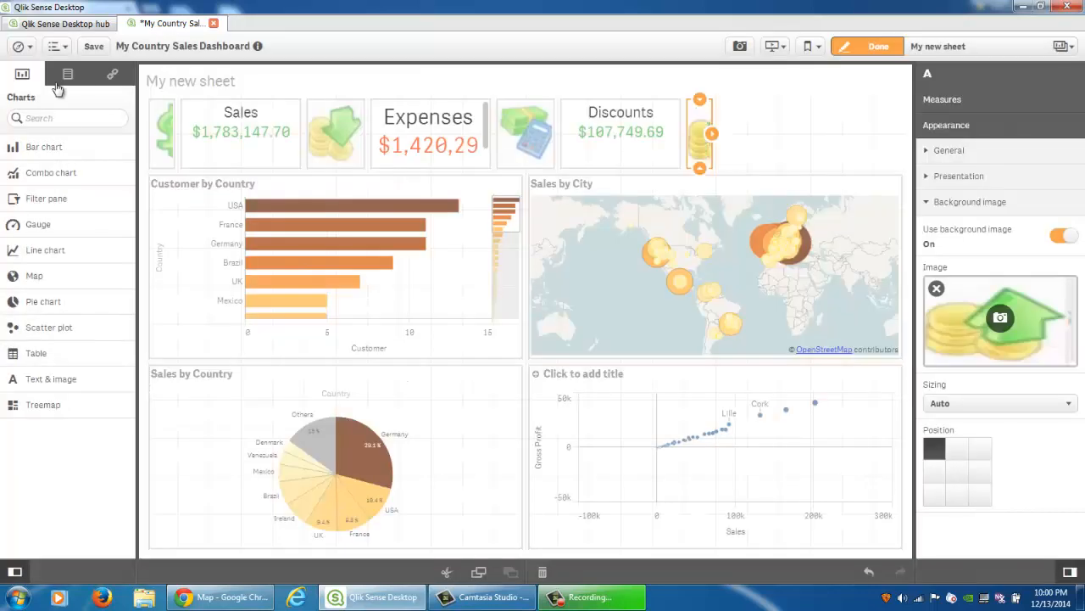
{"action": "left_click", "coordinate": [66, 78]}
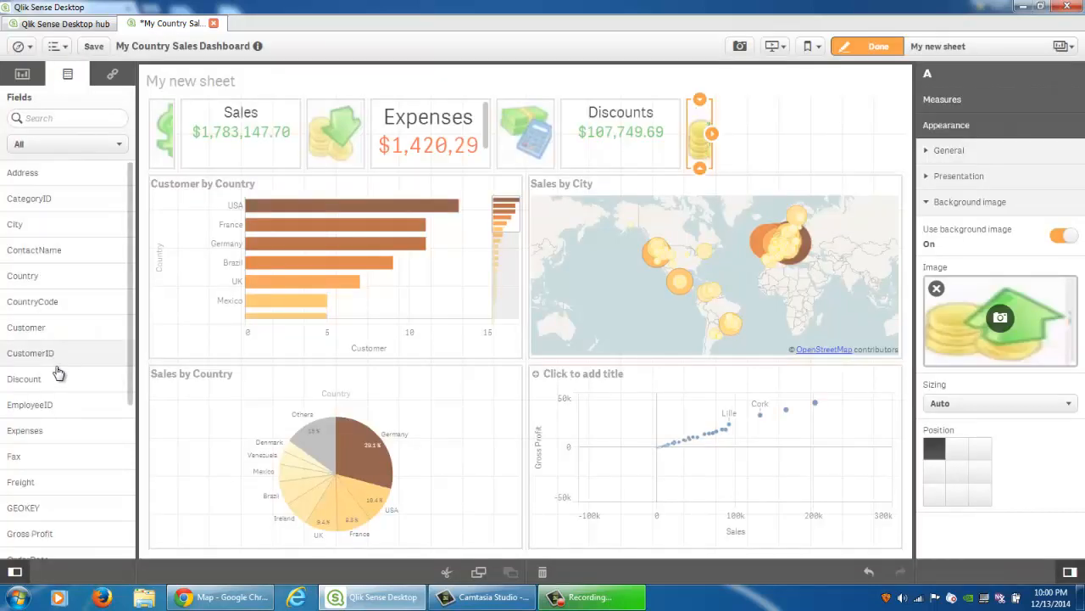
{"action": "scroll", "coordinate": [57, 374], "scroll_direction": "down", "scroll_amount": 1}
{"action": "left_click_drag", "start_coordinate": [68, 483], "coordinate": [733, 170]}
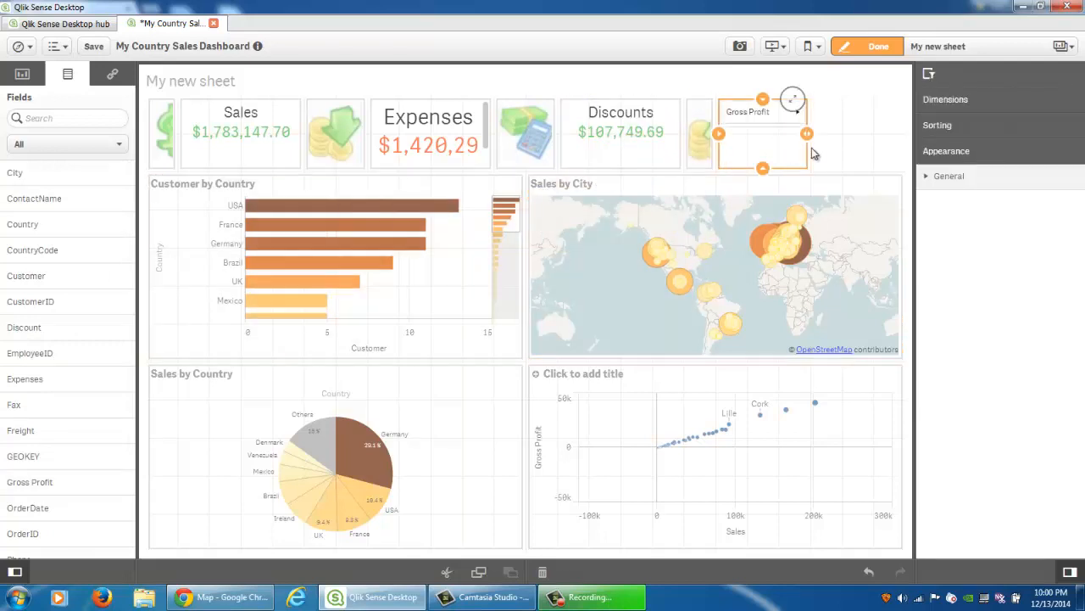
{"action": "left_click_drag", "start_coordinate": [807, 133], "coordinate": [900, 144]}
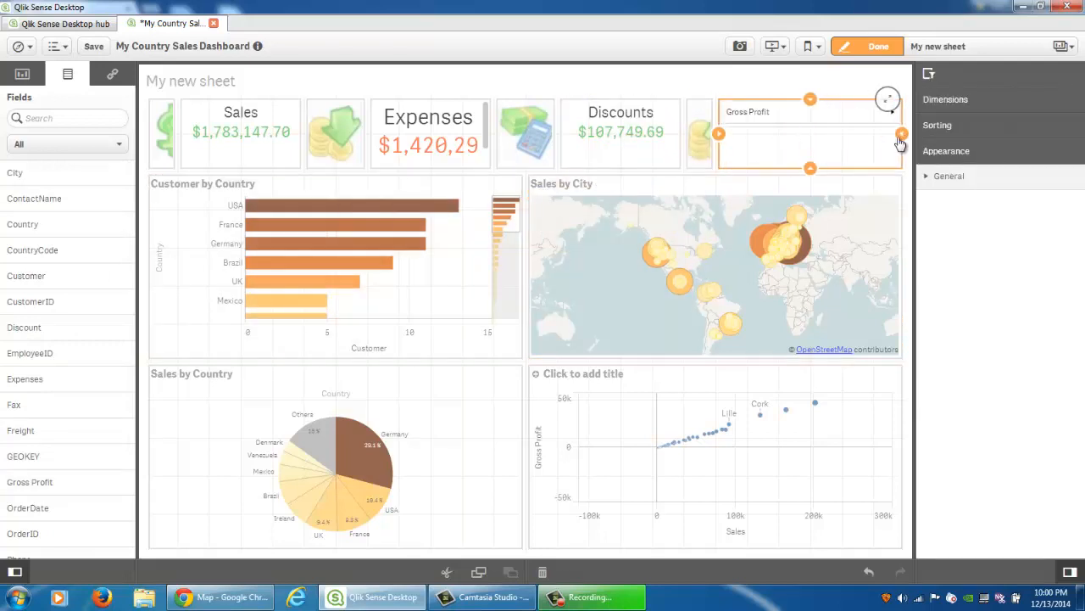
{"action": "right_click", "coordinate": [762, 117]}
{"action": "key", "text": "Delete"}
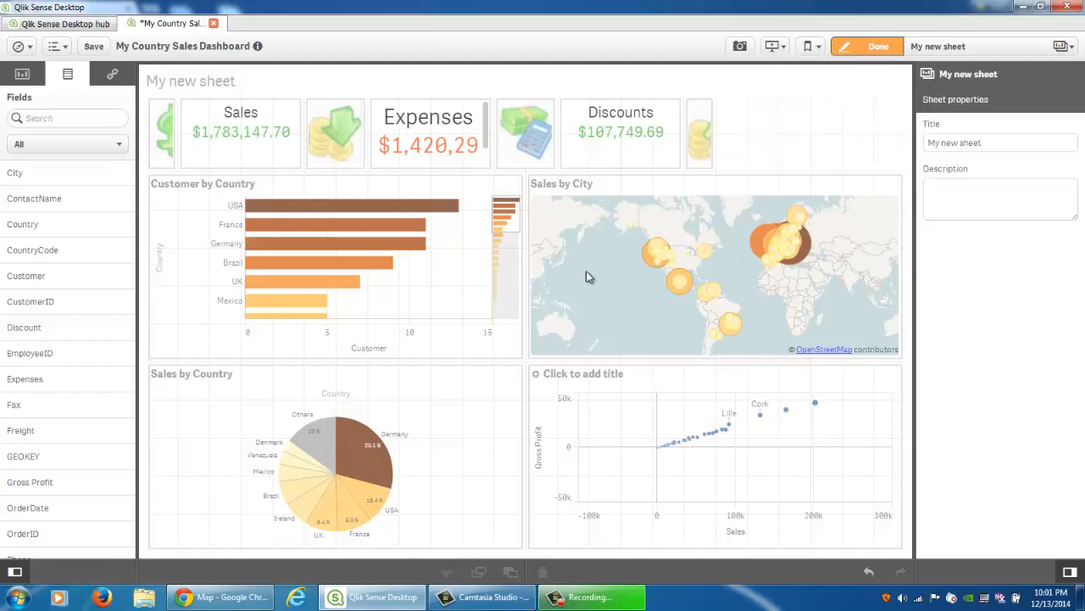
Add a Text & image object labelled "Gross Profit" in the free space beside the gross profit icon.
{"action": "left_click", "coordinate": [22, 74]}
{"action": "left_click_drag", "start_coordinate": [59, 379], "coordinate": [814, 134]}
{"action": "left_click", "coordinate": [806, 122]}
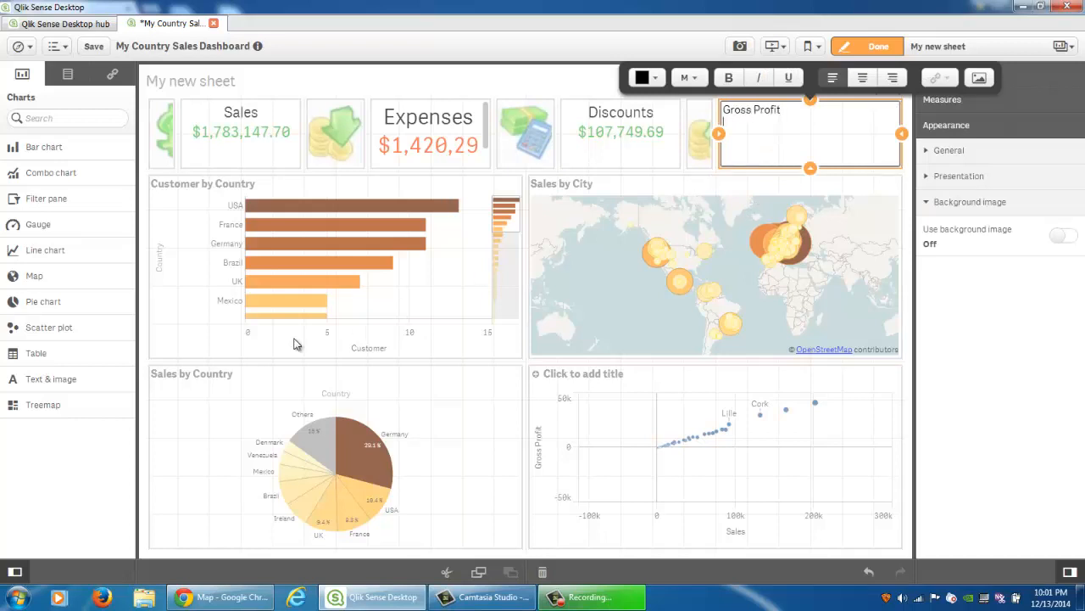
Add the Gross Profit field as a Sum measure under the "Gross Profit" label and set its number formatting to Money.
{"action": "left_click", "coordinate": [68, 74]}
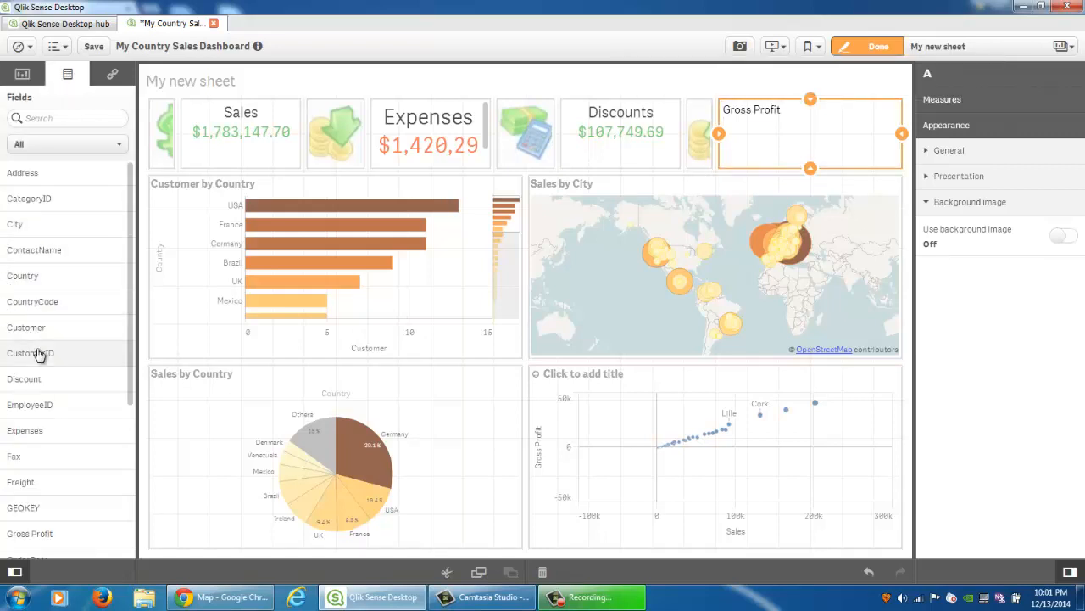
{"action": "left_click_drag", "start_coordinate": [50, 536], "coordinate": [817, 149]}
{"action": "mouse_move", "coordinate": [848, 119]}
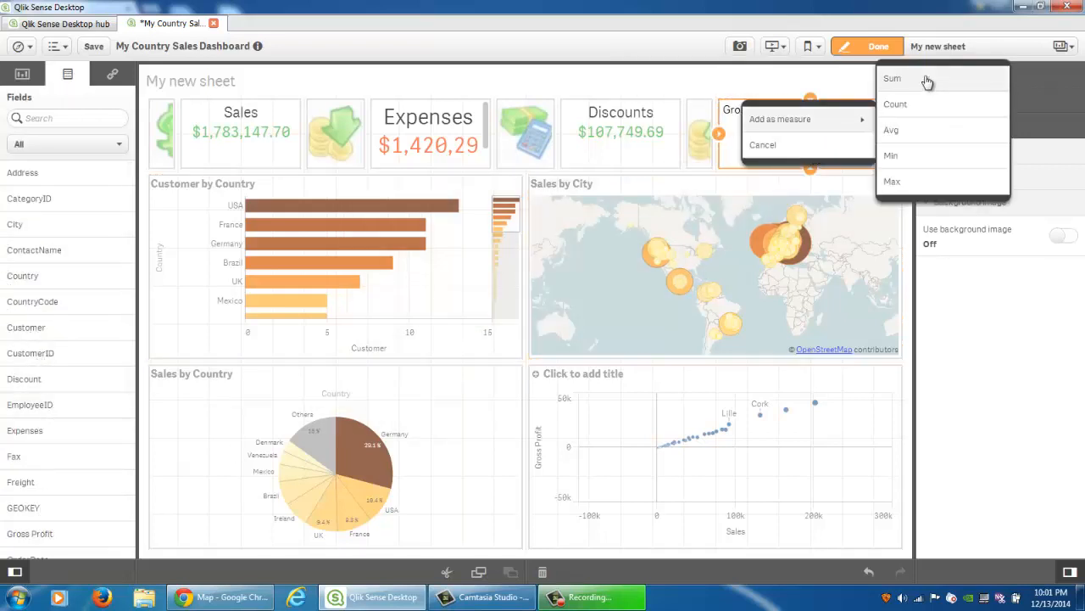
{"action": "left_click", "coordinate": [928, 79]}
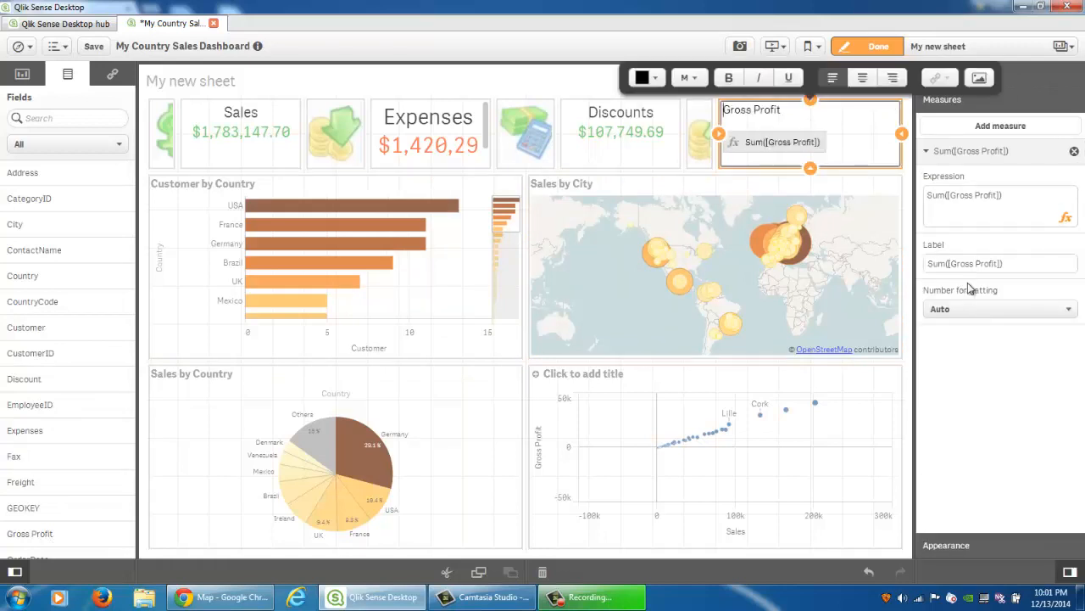
{"action": "left_click", "coordinate": [979, 311]}
{"action": "left_click", "coordinate": [982, 349]}
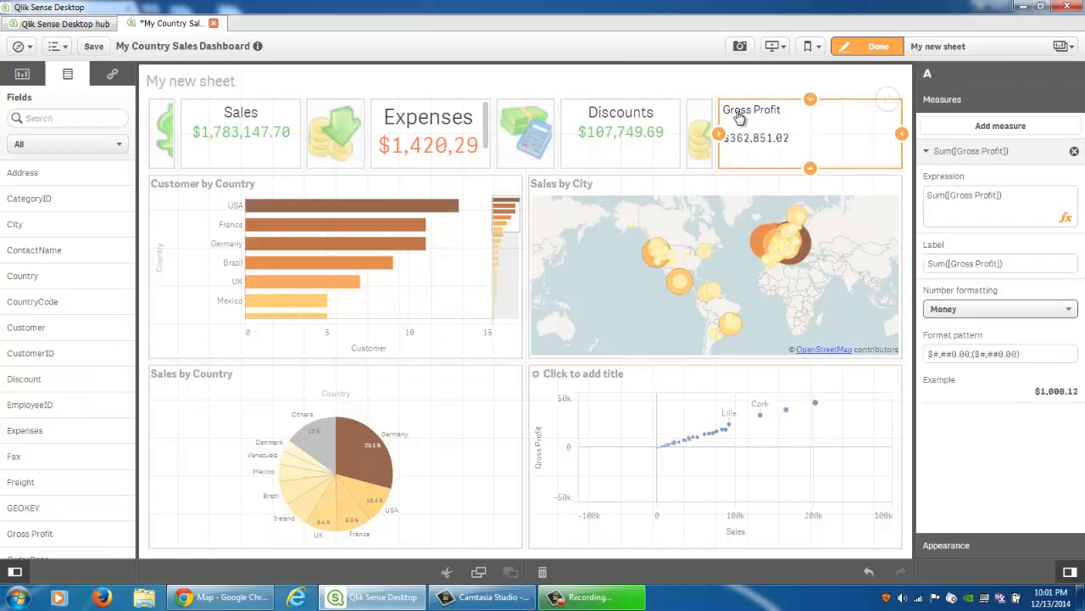
Color the Sum([Gross Profit]) measure green.
{"action": "left_click", "coordinate": [730, 108]}
{"action": "double_click", "coordinate": [759, 151]}
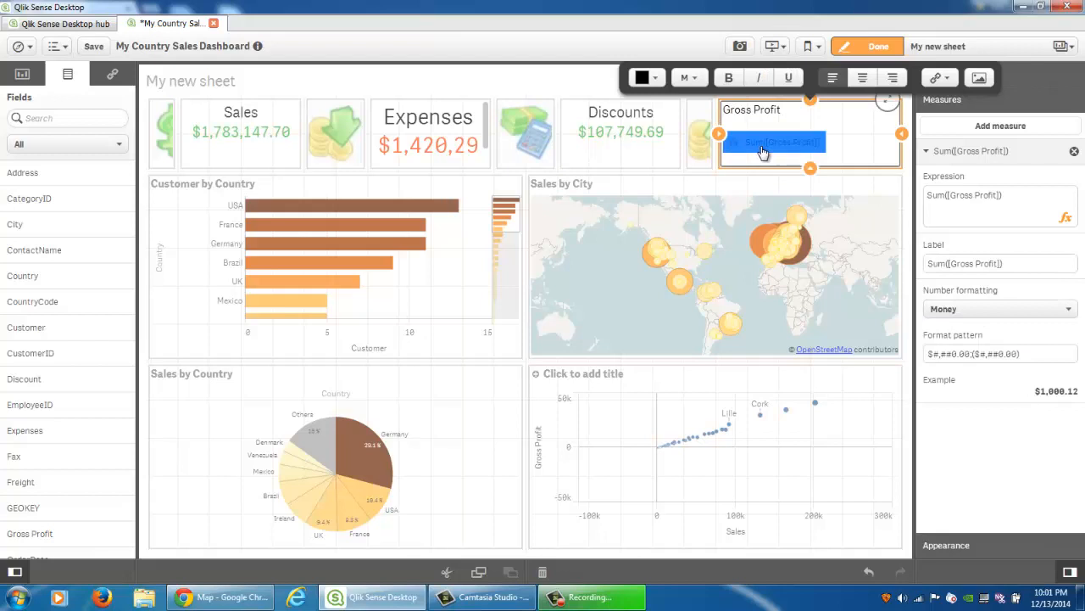
{"action": "left_click", "coordinate": [646, 77]}
{"action": "left_click", "coordinate": [625, 159]}
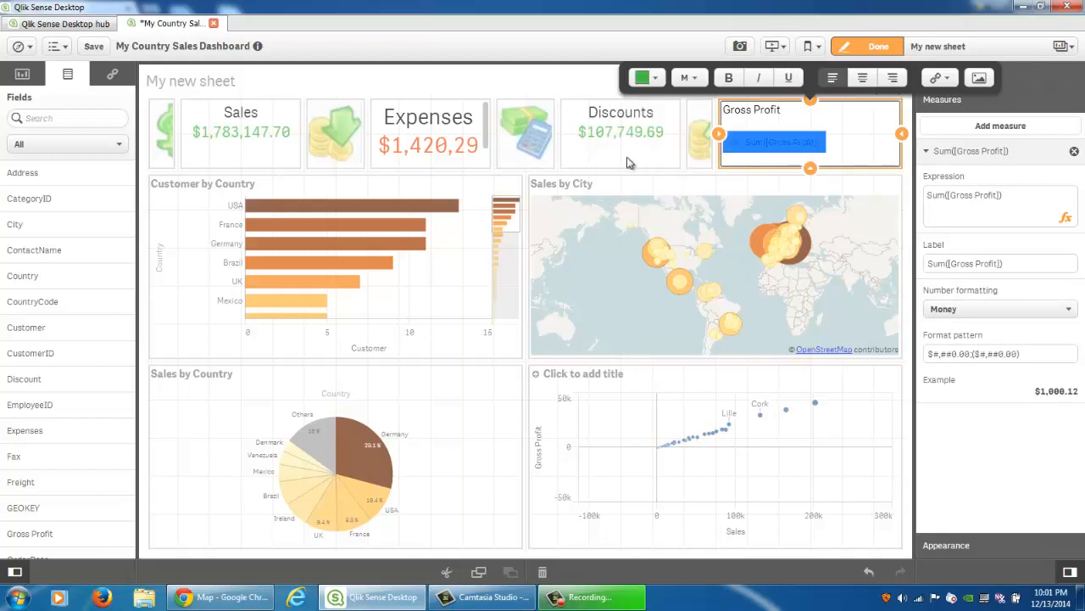
Center the "Gross Profit" label and the Sum([Gross Profit]) measure in their text object.
{"action": "left_click_drag", "start_coordinate": [725, 108], "coordinate": [882, 157]}
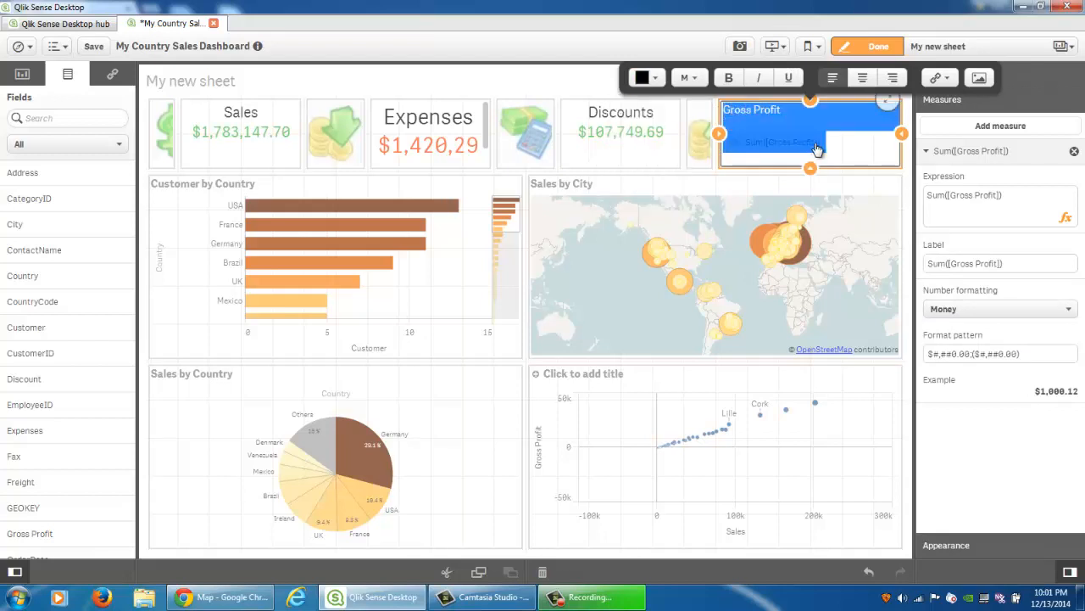
{"action": "left_click", "coordinate": [862, 77]}
{"action": "left_click", "coordinate": [817, 130]}
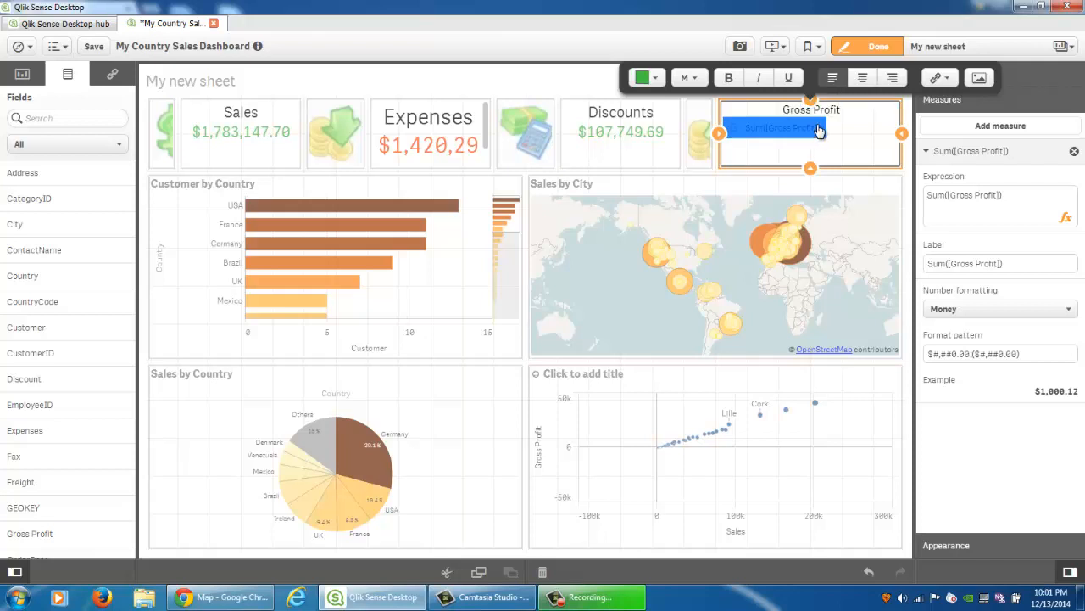
{"action": "left_click", "coordinate": [862, 77]}
Set the "Gross Profit" label's font size to XL.
{"action": "left_click_drag", "start_coordinate": [770, 106], "coordinate": [843, 133]}
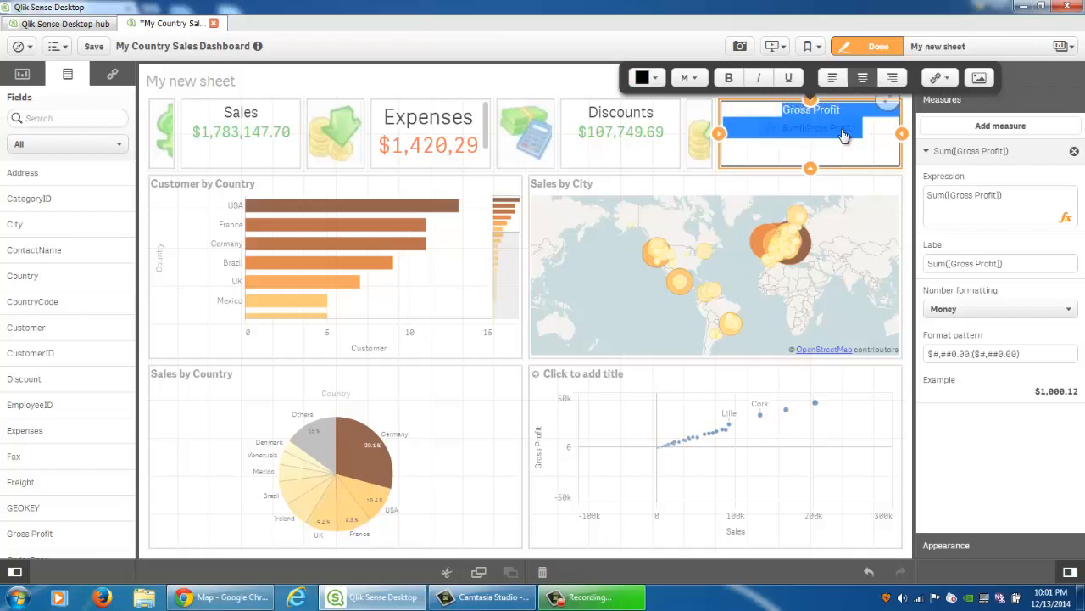
{"action": "left_click", "coordinate": [689, 77]}
{"action": "left_click", "coordinate": [691, 215]}
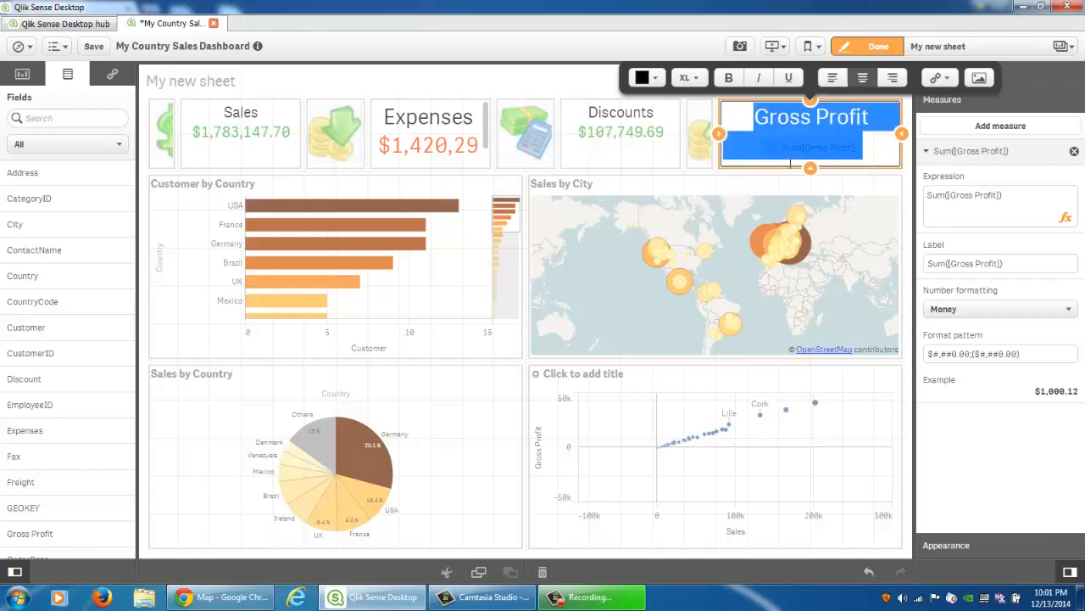
{"action": "left_click", "coordinate": [770, 212]}
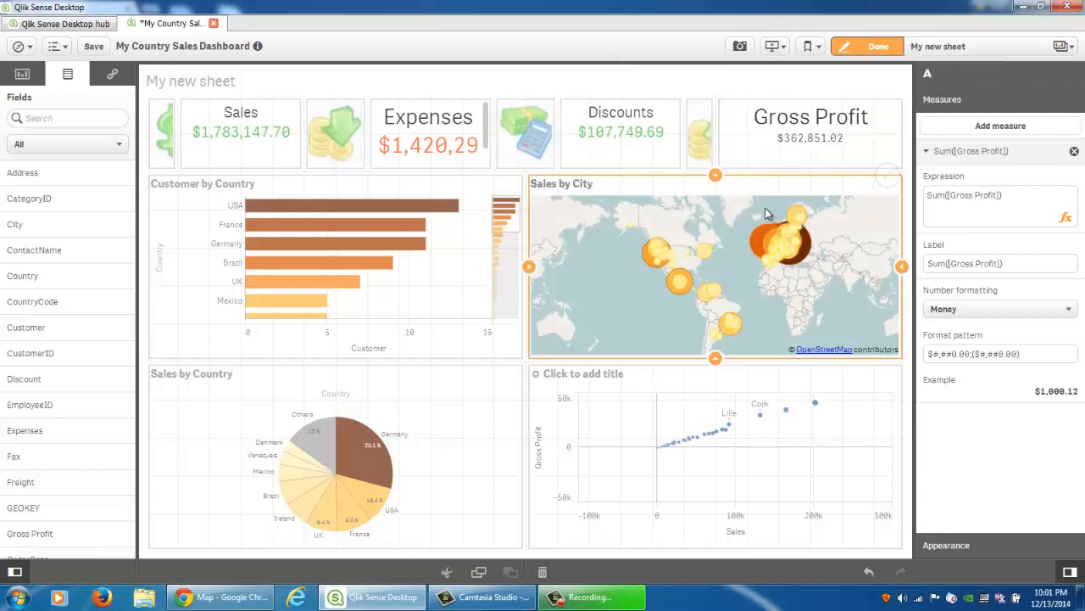
Color the Sum([Gross Profit]) measure green with font size XL, and finish editing the sheet.
{"action": "left_click", "coordinate": [804, 147]}
{"action": "left_click", "coordinate": [810, 141]}
{"action": "left_click_drag", "start_coordinate": [761, 141], "coordinate": [862, 141]}
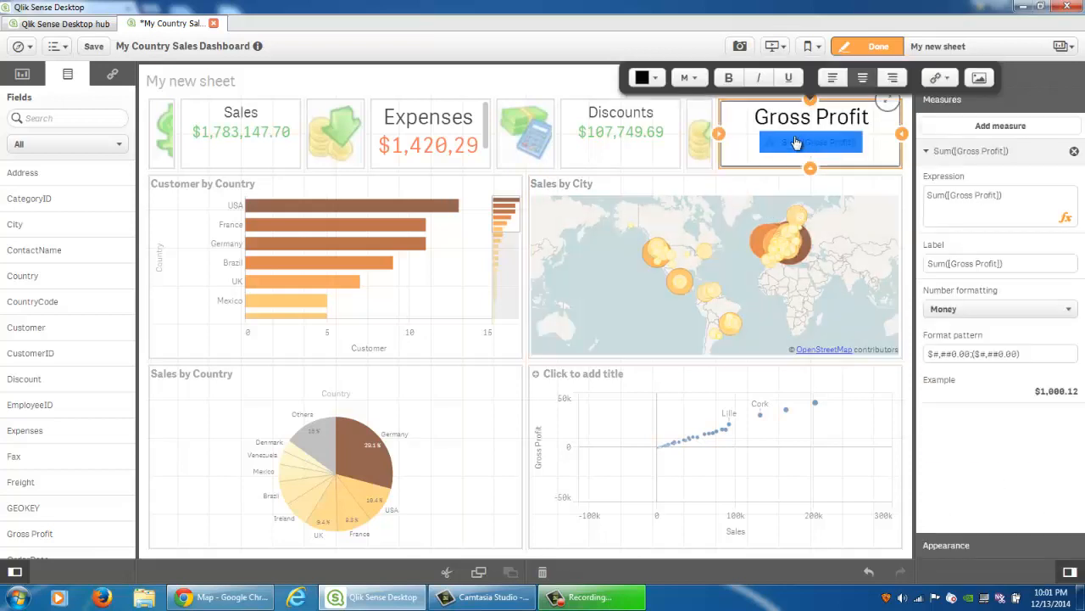
{"action": "left_click", "coordinate": [658, 80]}
{"action": "left_click", "coordinate": [628, 163]}
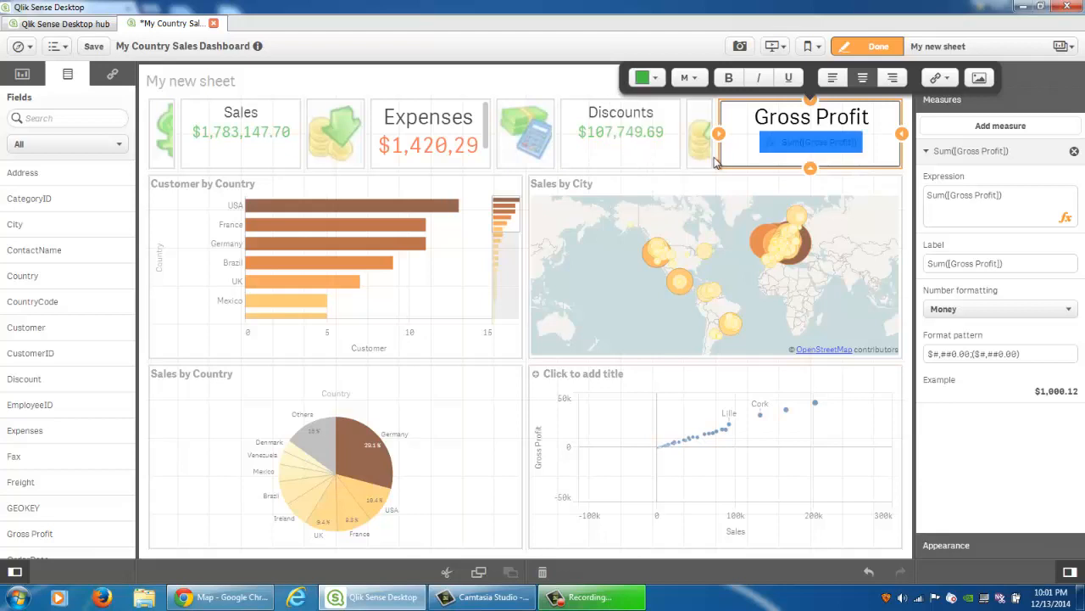
{"action": "left_click", "coordinate": [690, 81]}
{"action": "left_click", "coordinate": [691, 218]}
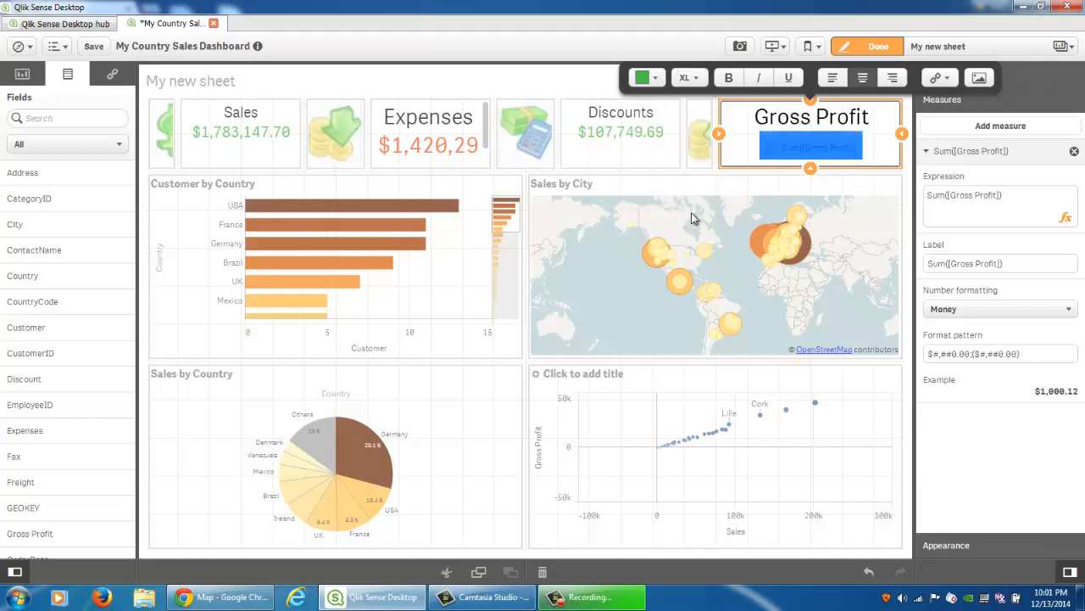
{"action": "left_click", "coordinate": [752, 203]}
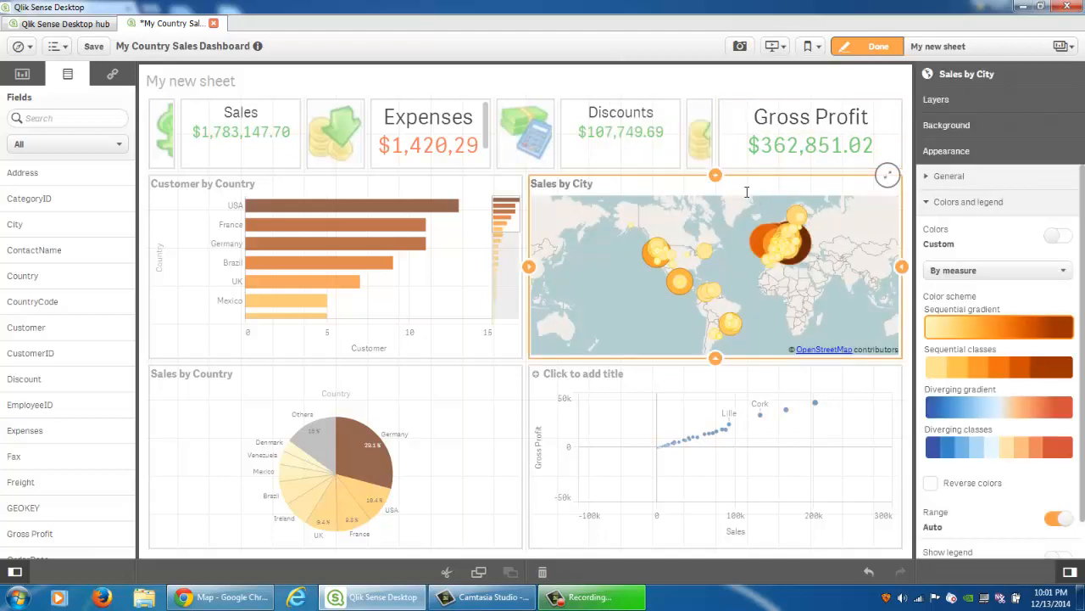
{"action": "left_click", "coordinate": [875, 49]}
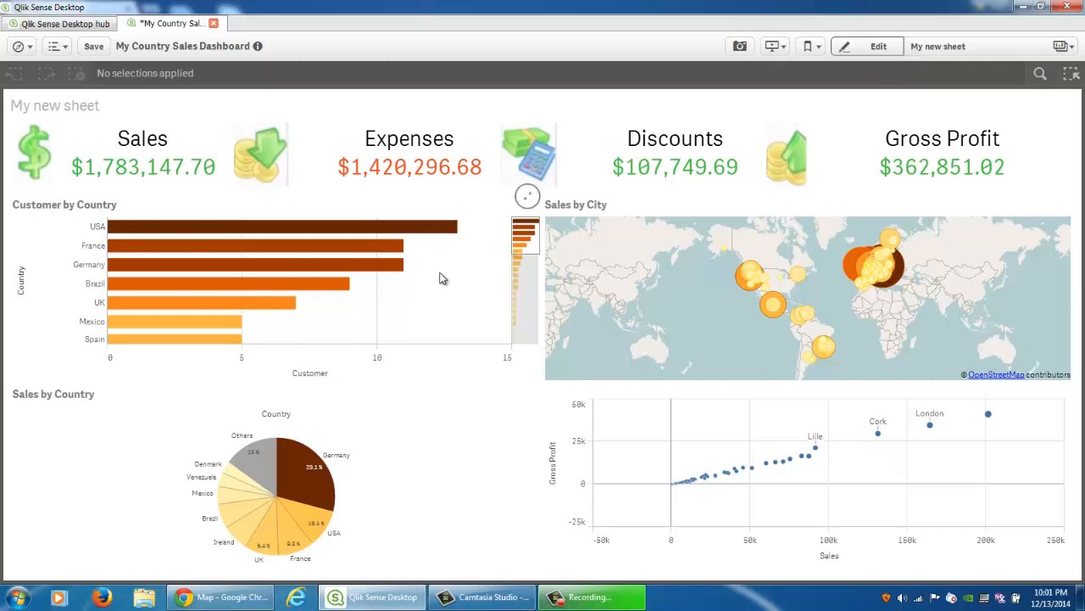
Filter the Customer by Country chart by USA, Germany and France, by the range USA to Brazil, and by about 1.7 to 6 customers.
{"action": "left_click", "coordinate": [394, 228]}
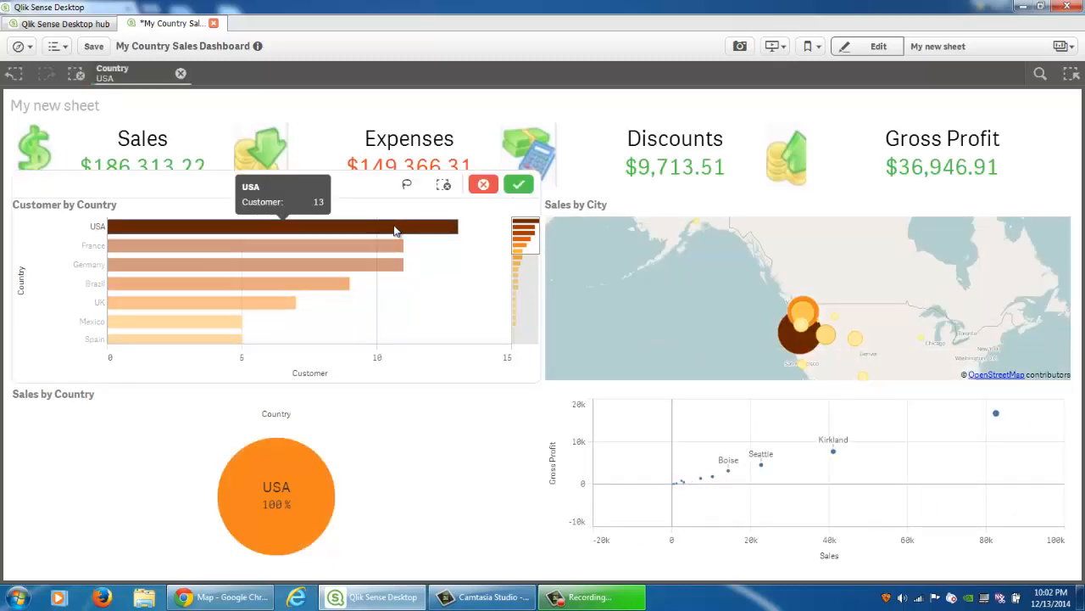
{"action": "left_click", "coordinate": [384, 265]}
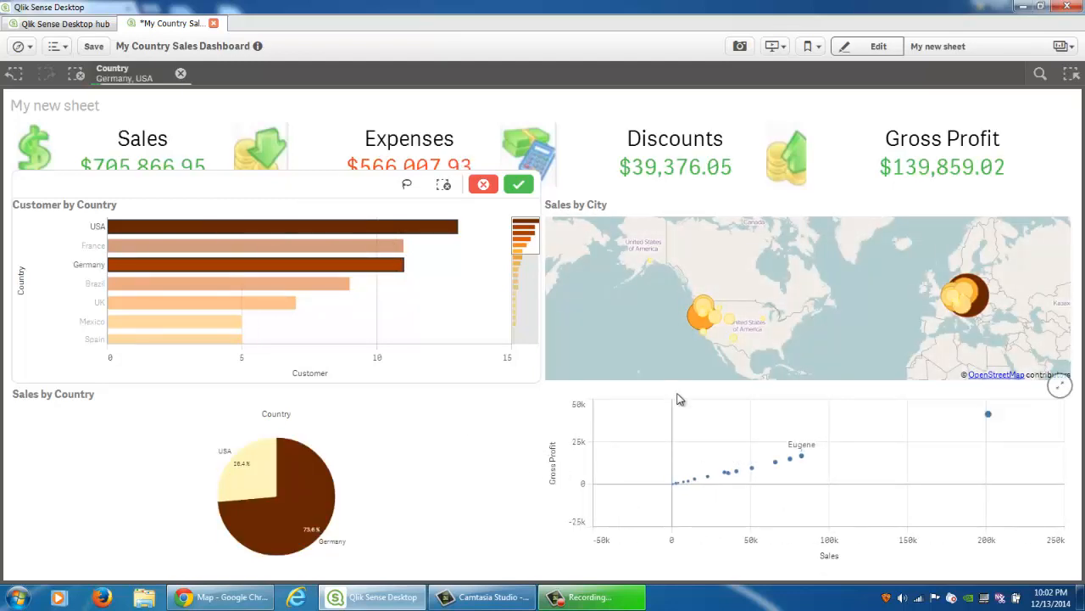
{"action": "left_click", "coordinate": [330, 246]}
{"action": "left_click_drag", "start_coordinate": [87, 224], "coordinate": [101, 296]}
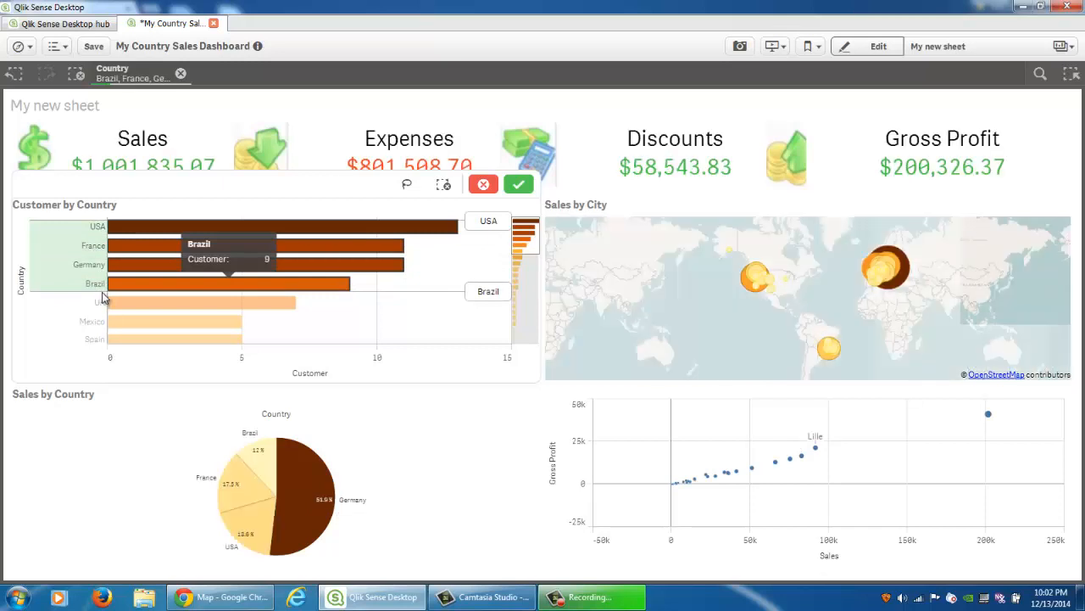
{"action": "left_click_drag", "start_coordinate": [156, 360], "coordinate": [268, 369]}
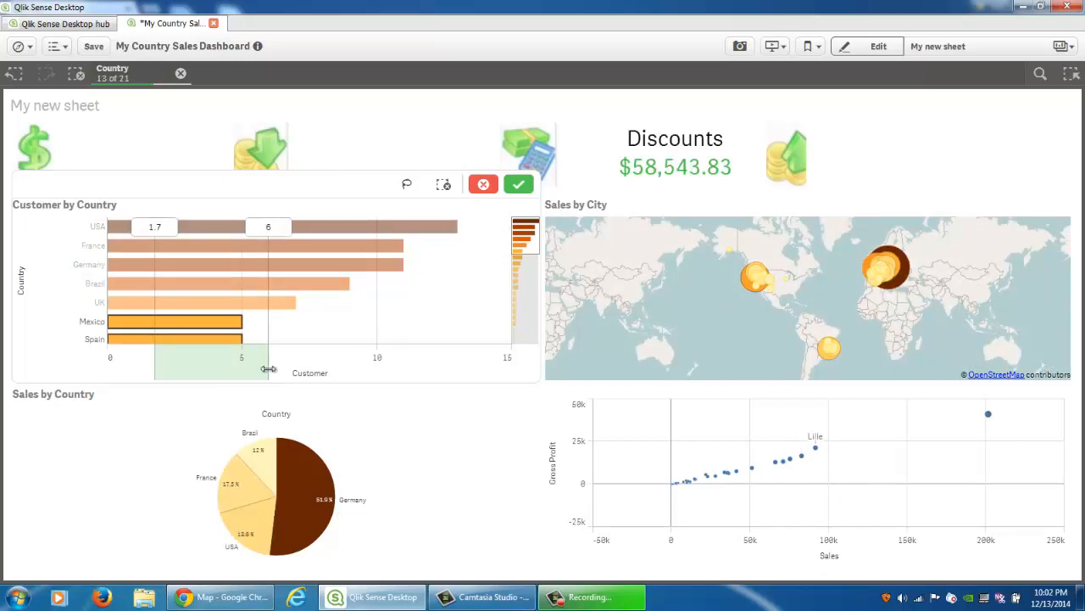
{"action": "left_click", "coordinate": [821, 238]}
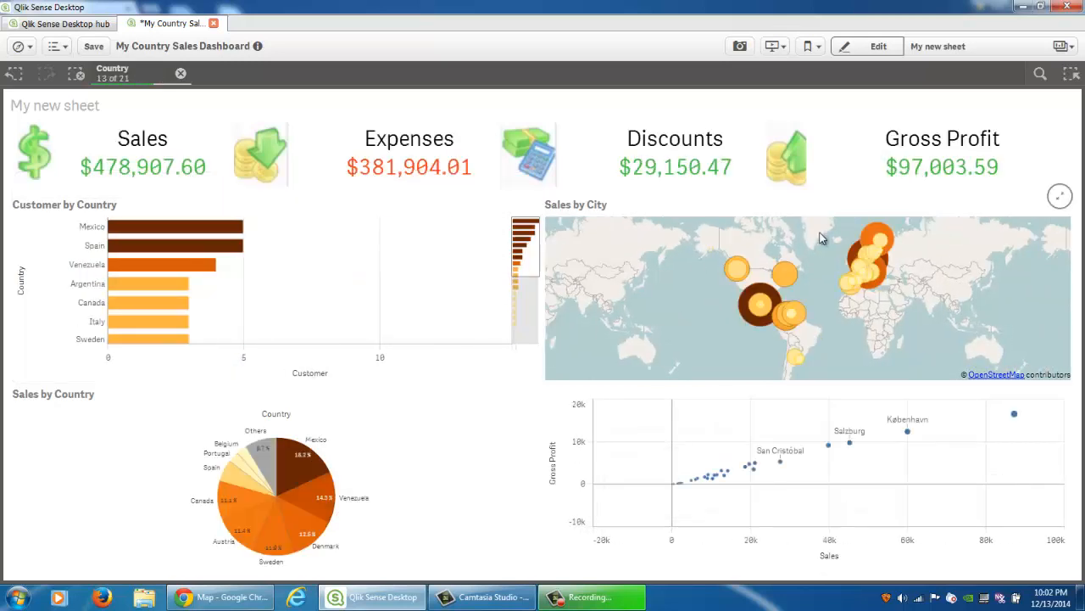
Lasso the Mexican and Venezuelan cities on the Sales by City map, deselect México D.F., and clear the City and Country selections.
{"action": "left_click", "coordinate": [820, 238]}
{"action": "left_click", "coordinate": [940, 184]}
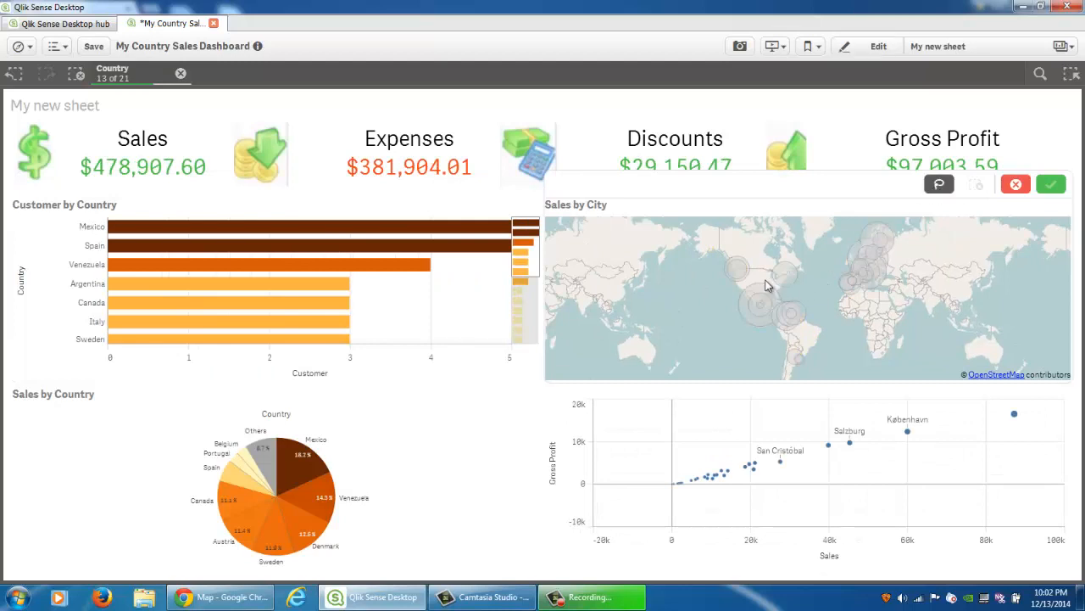
{"action": "mouse_move", "coordinate": [765, 285]}
{"action": "left_mouse_down"}
{"action": "mouse_move", "coordinate": [755, 345]}
{"action": "mouse_move", "coordinate": [784, 292]}
{"action": "mouse_move", "coordinate": [768, 285]}
{"action": "left_mouse_up"}
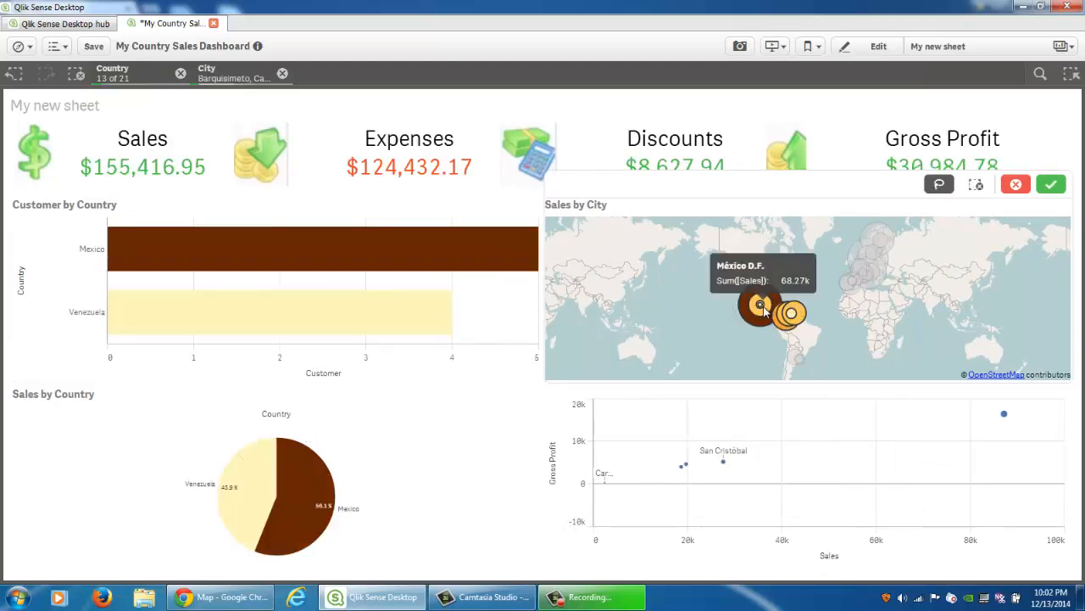
{"action": "left_click", "coordinate": [764, 308]}
{"action": "mouse_move", "coordinate": [791, 315]}
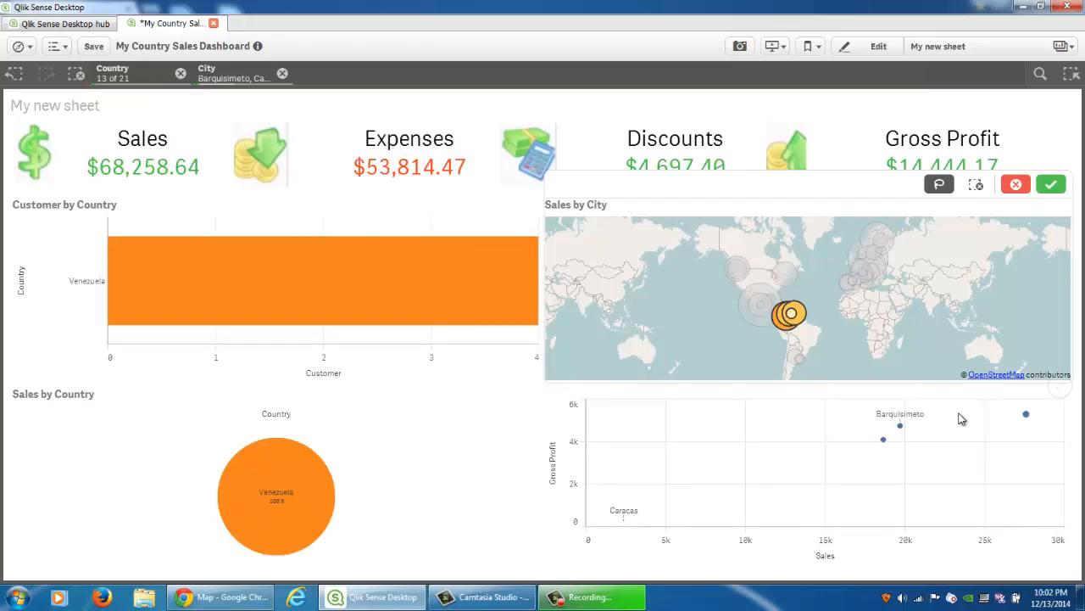
{"action": "left_click", "coordinate": [282, 73]}
{"action": "left_click", "coordinate": [181, 74]}
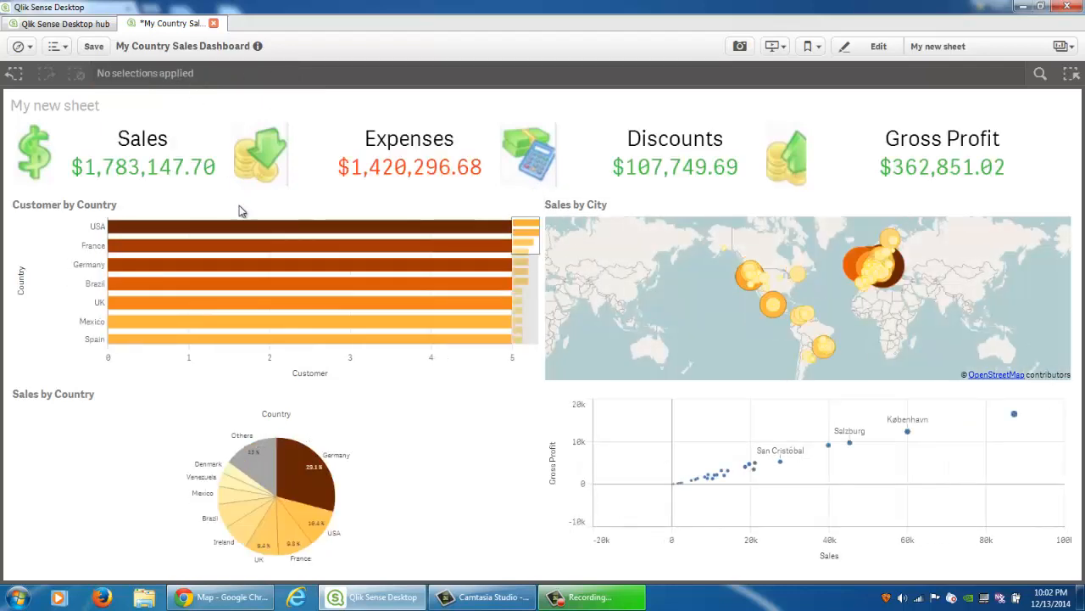
Filter the dashboard to USA with Eugene and Kirkland selected in the scatter chart, and clear the City and Country selections.
{"action": "left_click", "coordinate": [252, 227]}
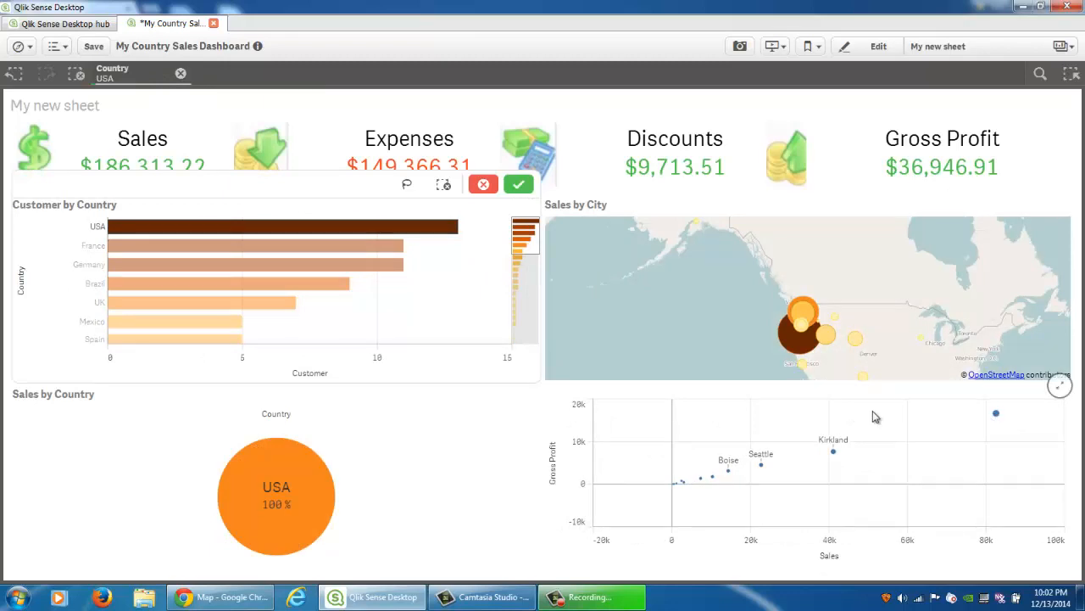
{"action": "left_click", "coordinate": [997, 415]}
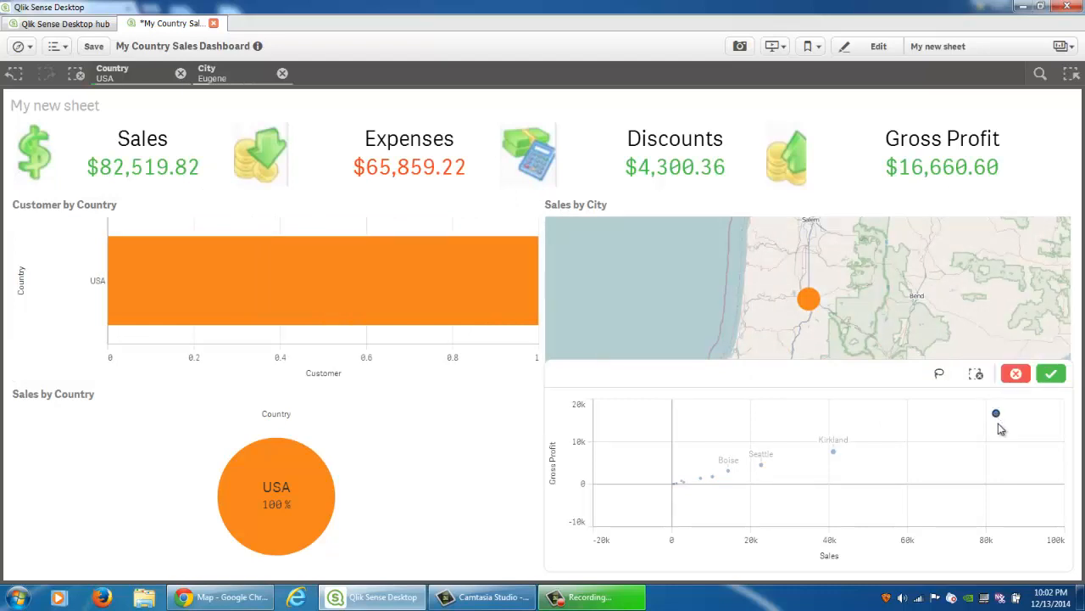
{"action": "mouse_move", "coordinate": [998, 414]}
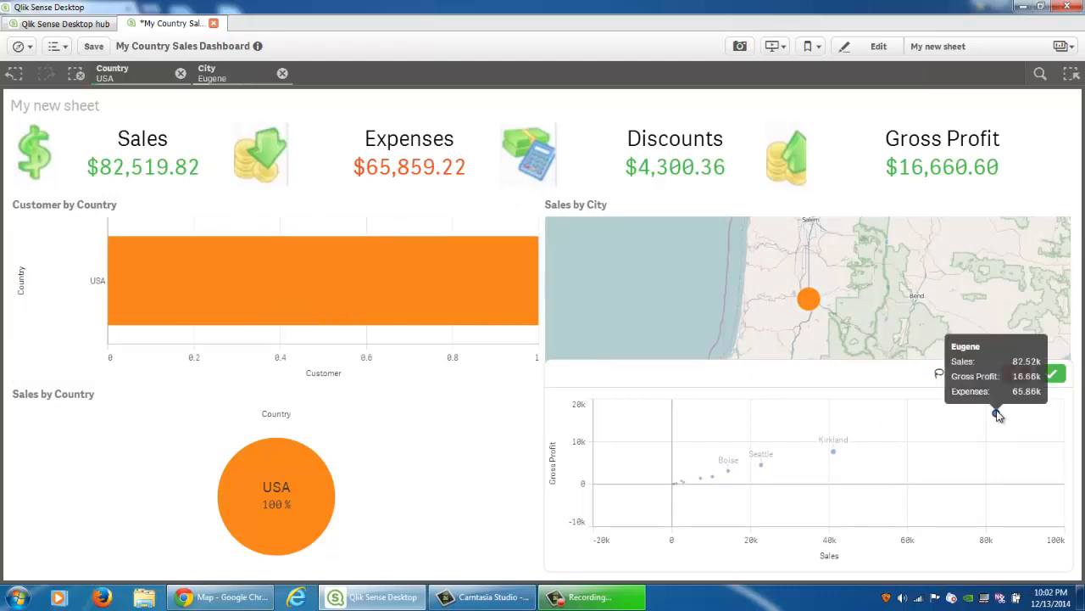
{"action": "left_click", "coordinate": [937, 377]}
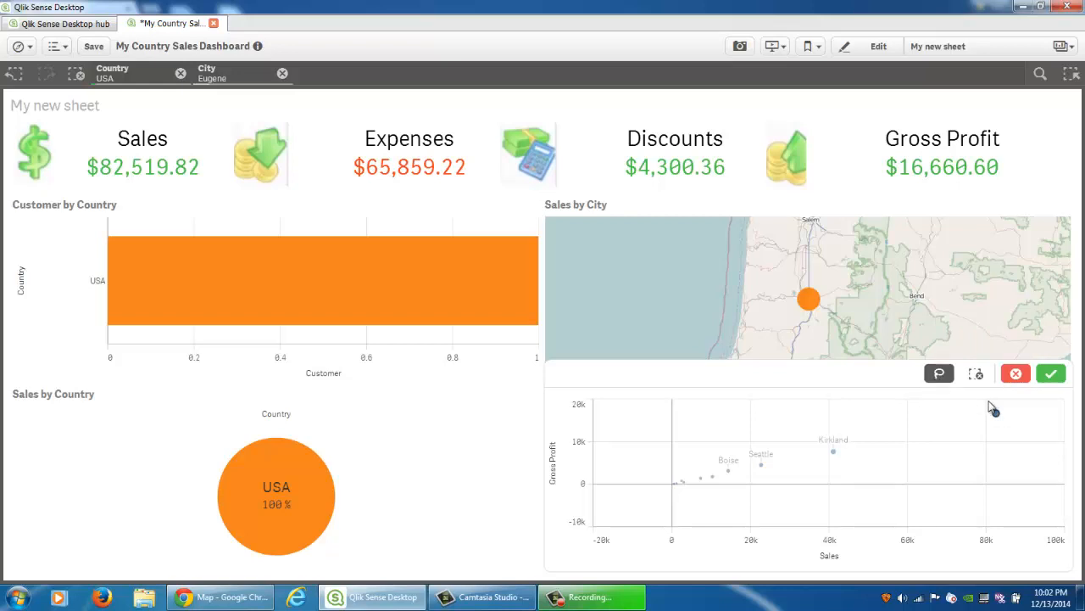
{"action": "mouse_move", "coordinate": [989, 403]}
{"action": "left_mouse_down"}
{"action": "mouse_move", "coordinate": [784, 440]}
{"action": "mouse_move", "coordinate": [1016, 419]}
{"action": "mouse_move", "coordinate": [992, 409]}
{"action": "left_mouse_up"}
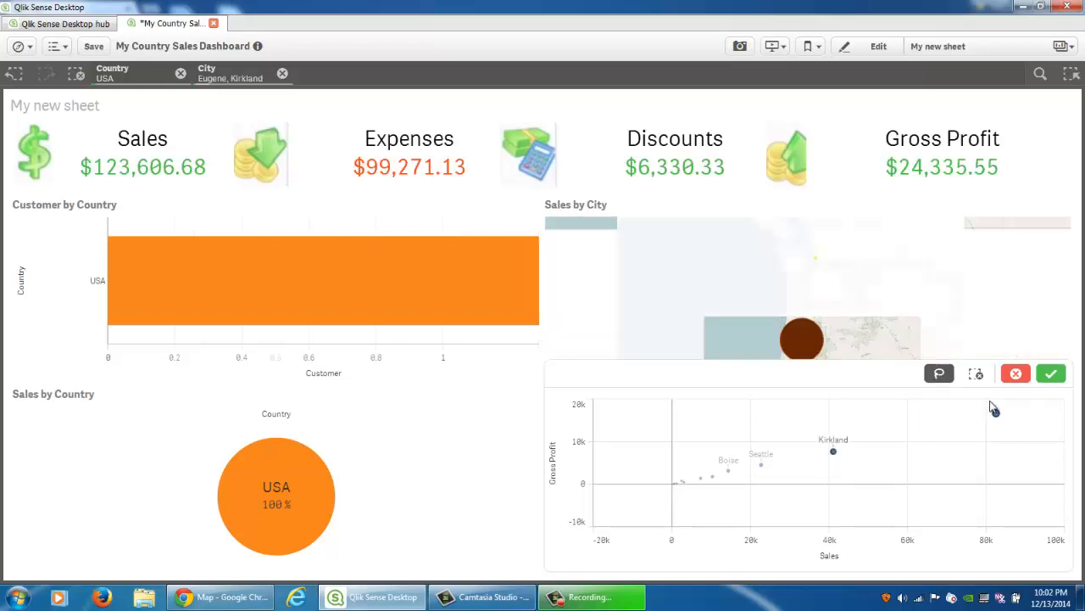
{"action": "left_click", "coordinate": [909, 329]}
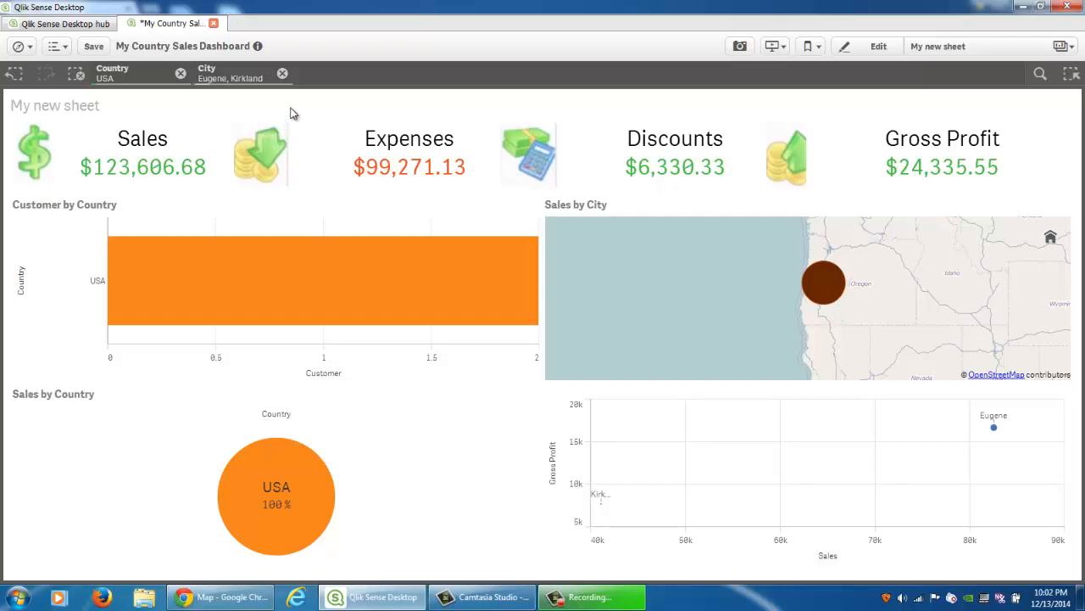
{"action": "left_click", "coordinate": [282, 73]}
{"action": "left_click", "coordinate": [181, 74]}
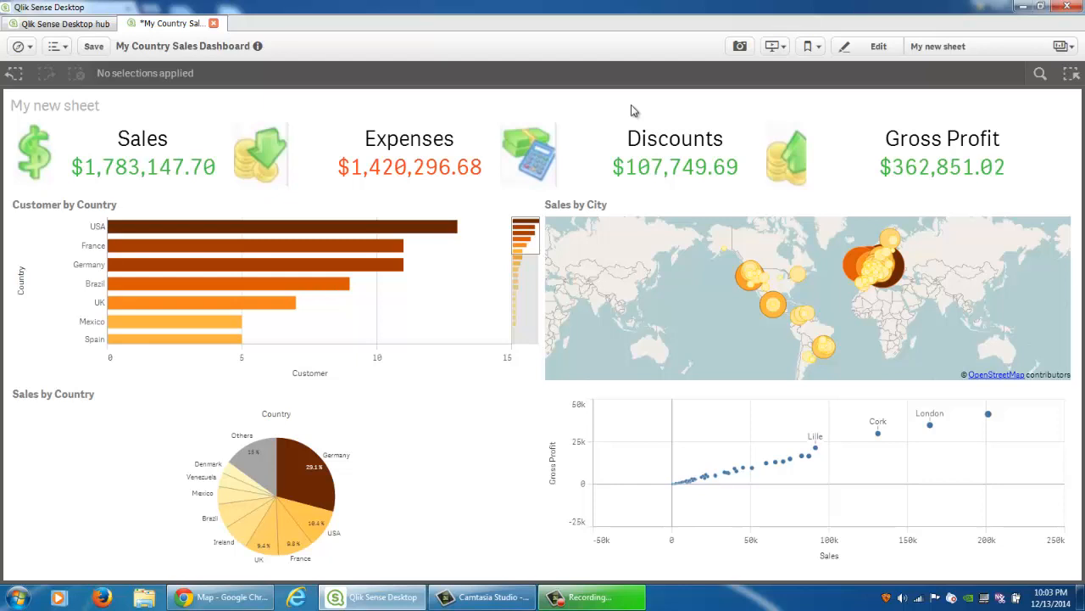
Take snapshots of the Customer by Country bar chart and the Gross Profit versus Sales scatter chart.
{"action": "left_click", "coordinate": [736, 46]}
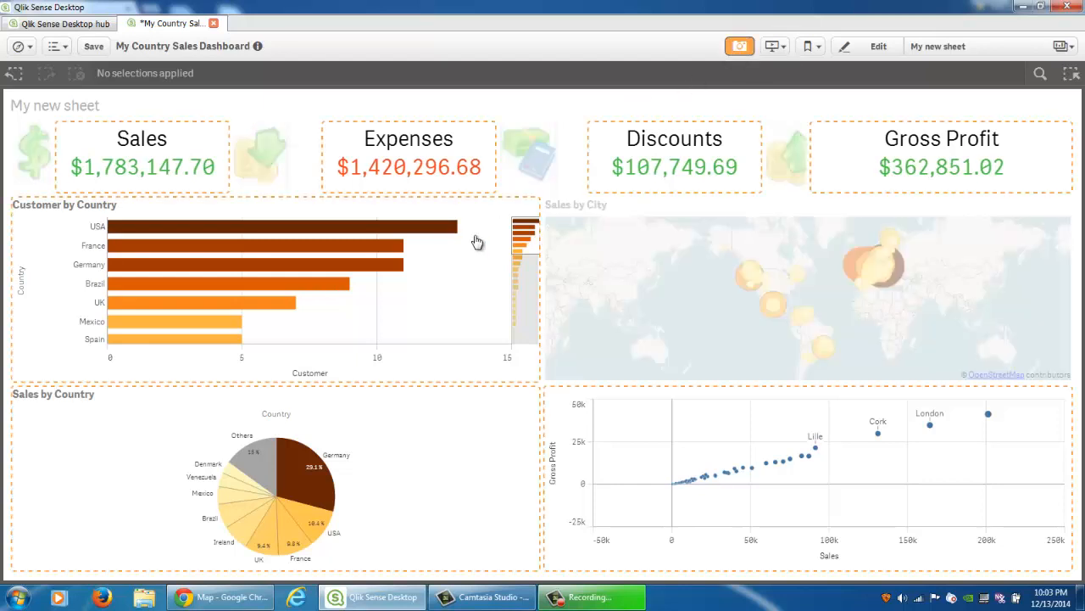
{"action": "left_click", "coordinate": [475, 243]}
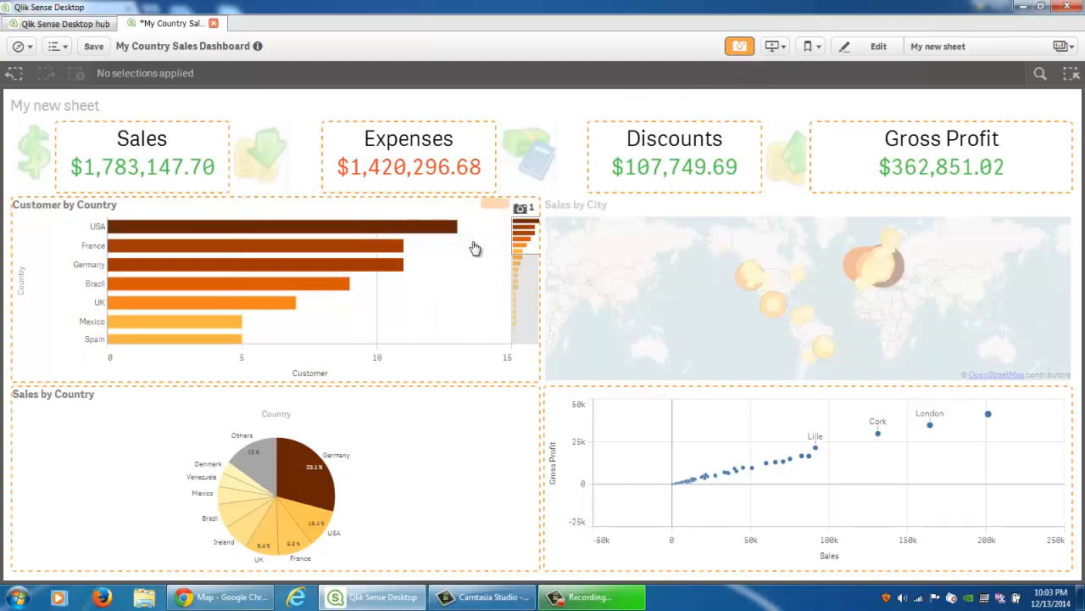
{"action": "left_click", "coordinate": [663, 430]}
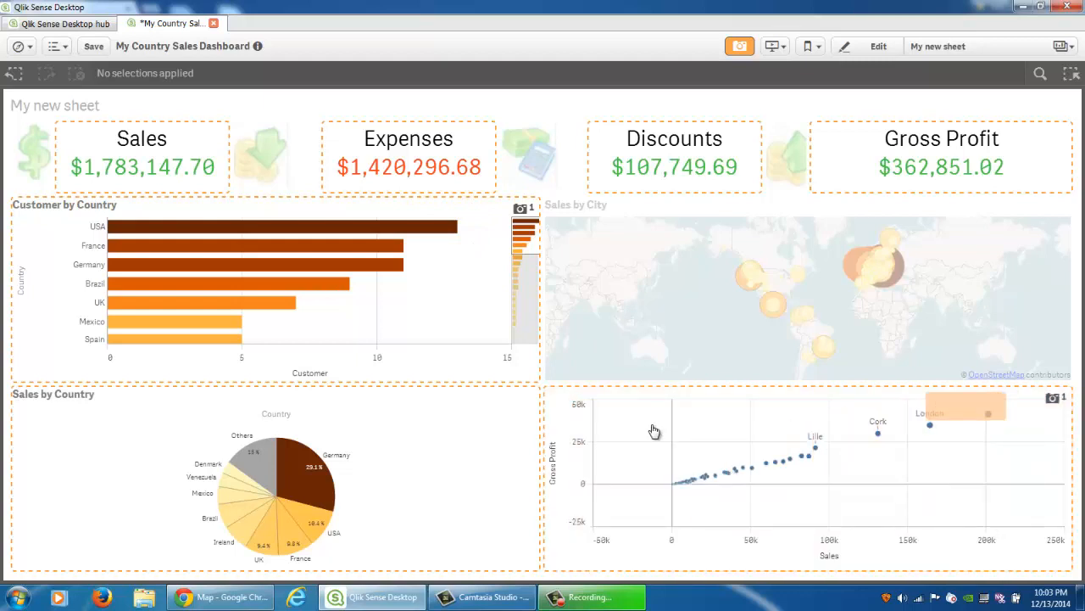
Create a new story titled "My Storyboard" and open it.
{"action": "left_click", "coordinate": [774, 45]}
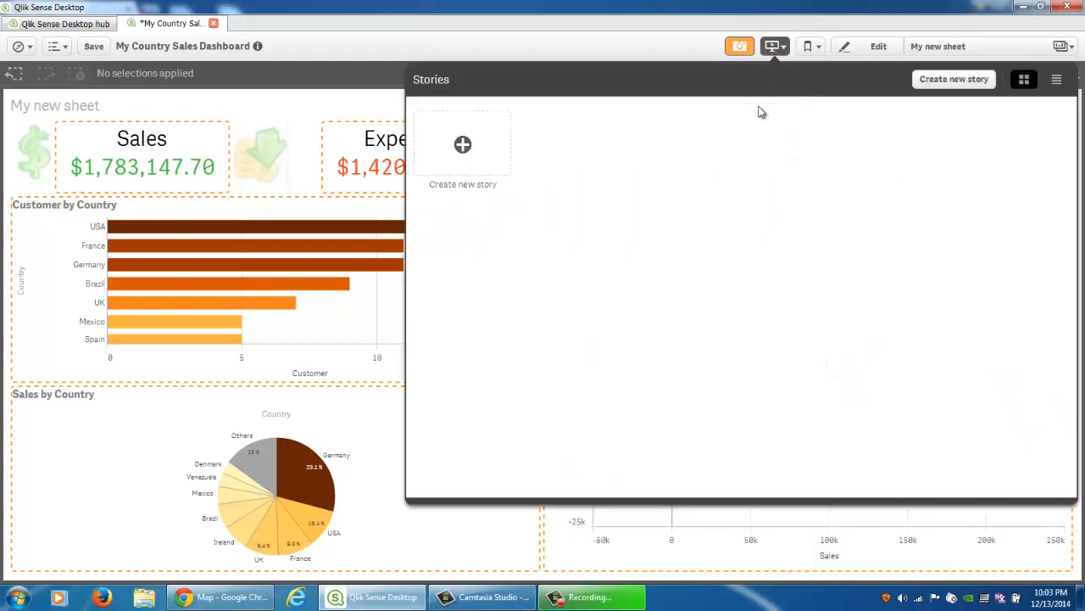
{"action": "left_click", "coordinate": [468, 156]}
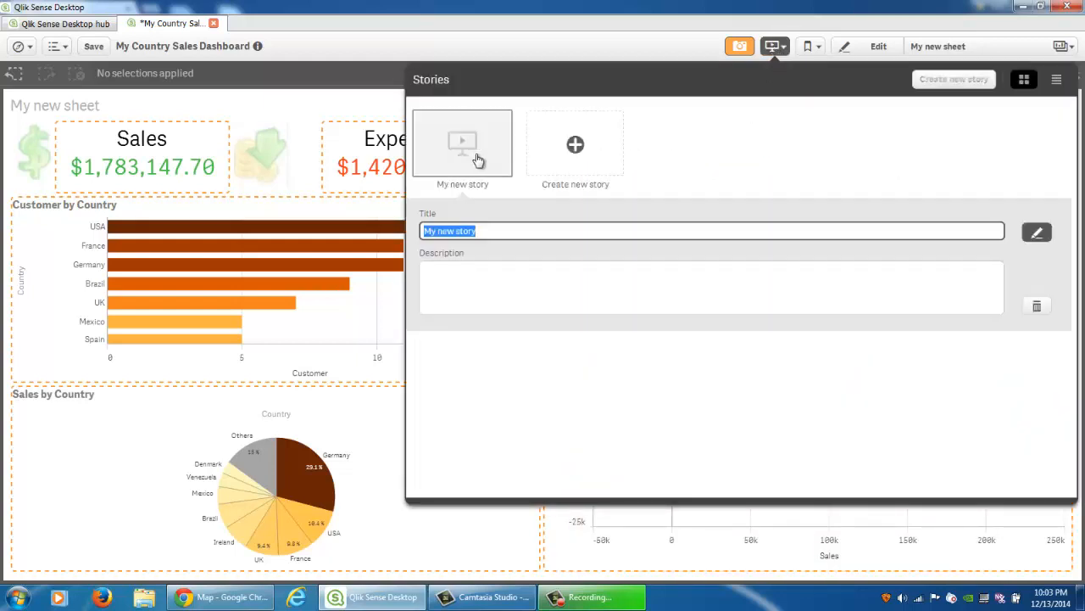
{"action": "left_click", "coordinate": [544, 229]}
{"action": "type", "text": "M"}
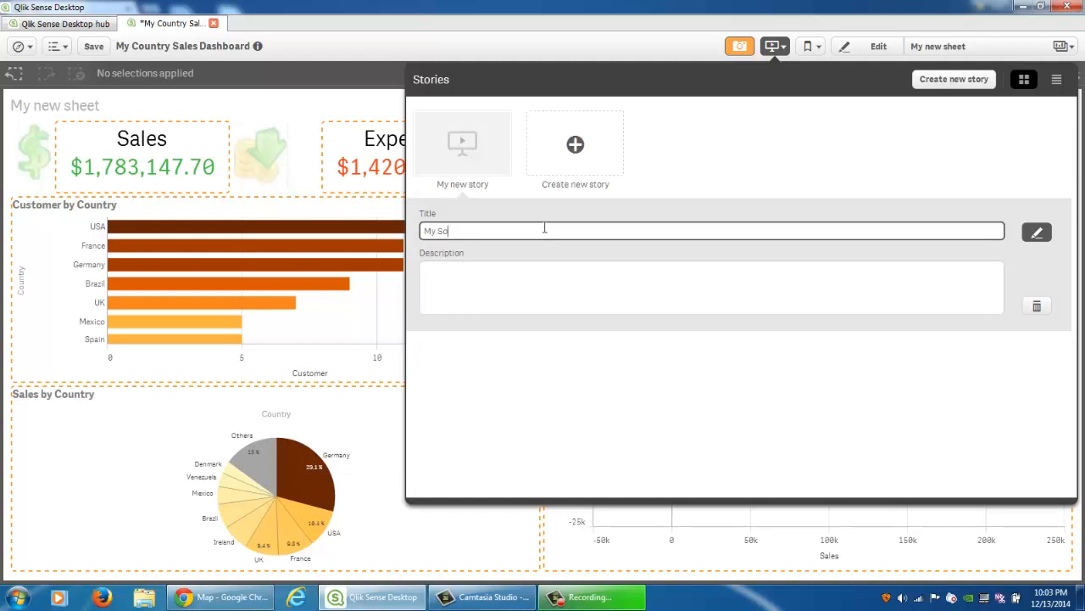
{"action": "type", "text": "y Storyboard"}
{"action": "key", "text": "Return"}
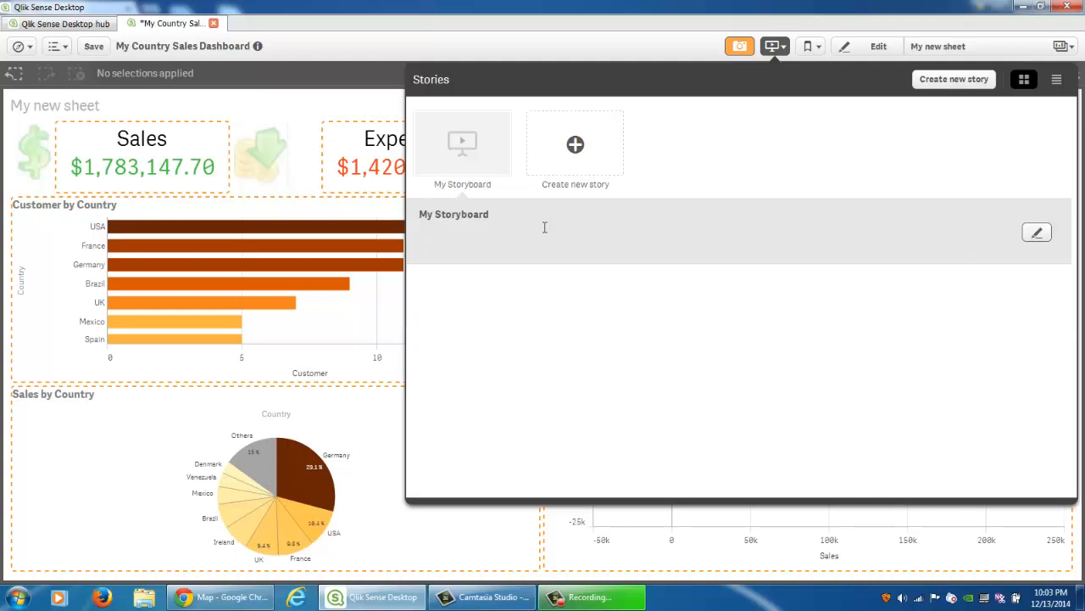
{"action": "left_click", "coordinate": [479, 157]}
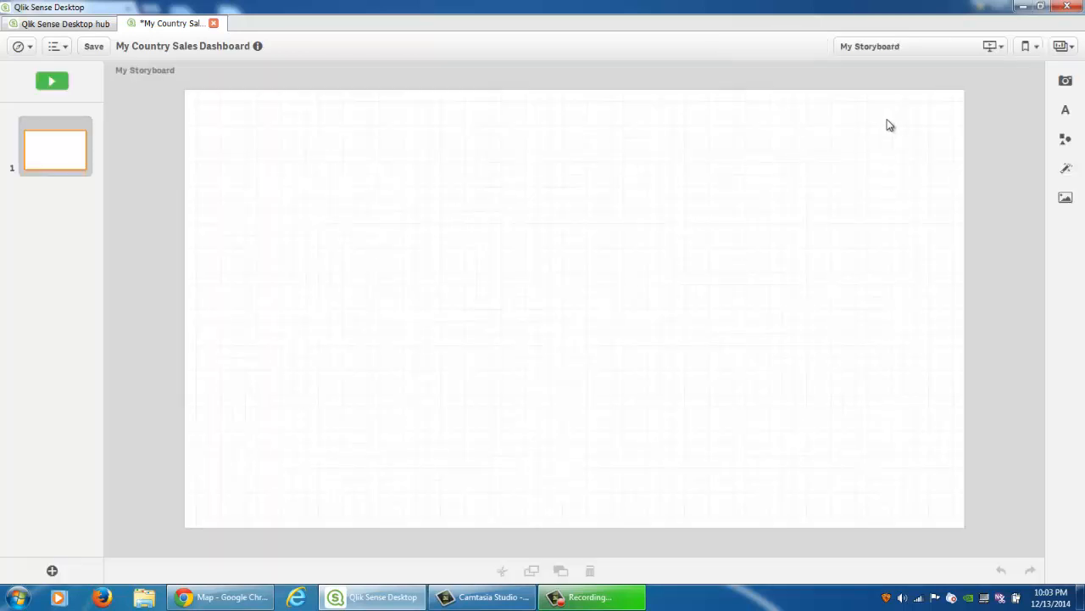
Place the scatter chart snapshot in the slide's upper part and the Customer by Country snapshot in its lower right corner.
{"action": "left_click", "coordinate": [1066, 82]}
{"action": "left_click_drag", "start_coordinate": [975, 129], "coordinate": [472, 239]}
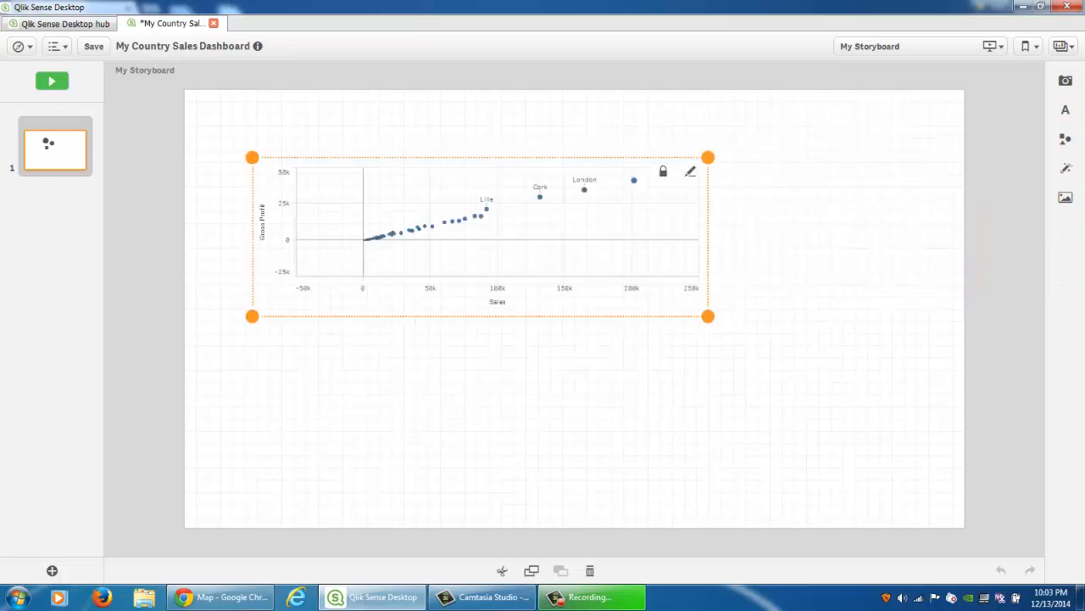
{"action": "left_click", "coordinate": [1066, 82]}
{"action": "left_click_drag", "start_coordinate": [1003, 144], "coordinate": [741, 424]}
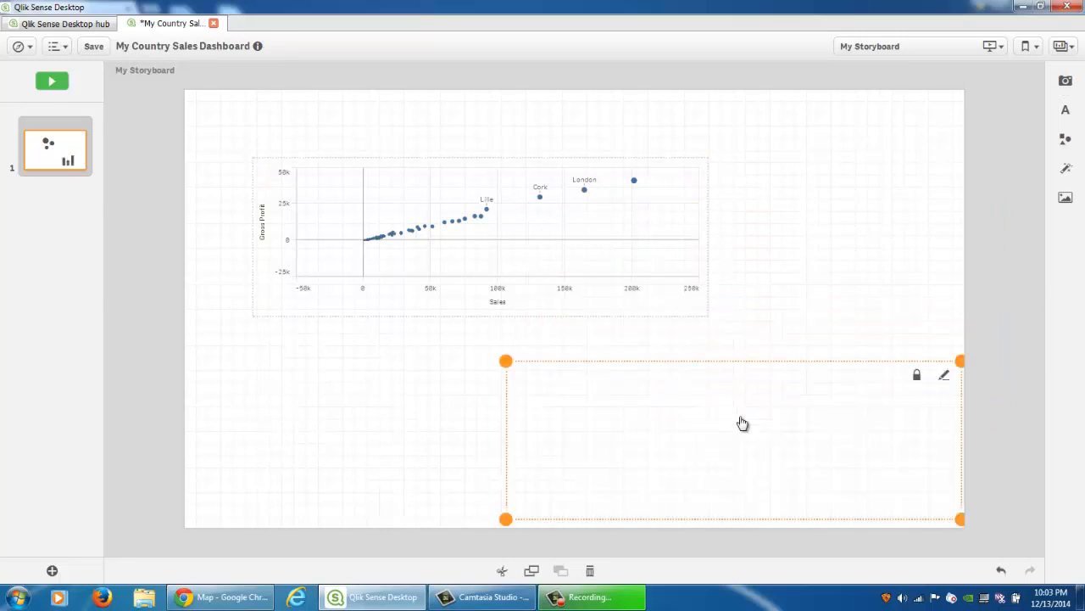
Add a title text object above the scatter chart snapshot reading "My Sales Reports".
{"action": "left_click", "coordinate": [1065, 109]}
{"action": "left_click_drag", "start_coordinate": [924, 110], "coordinate": [392, 127]}
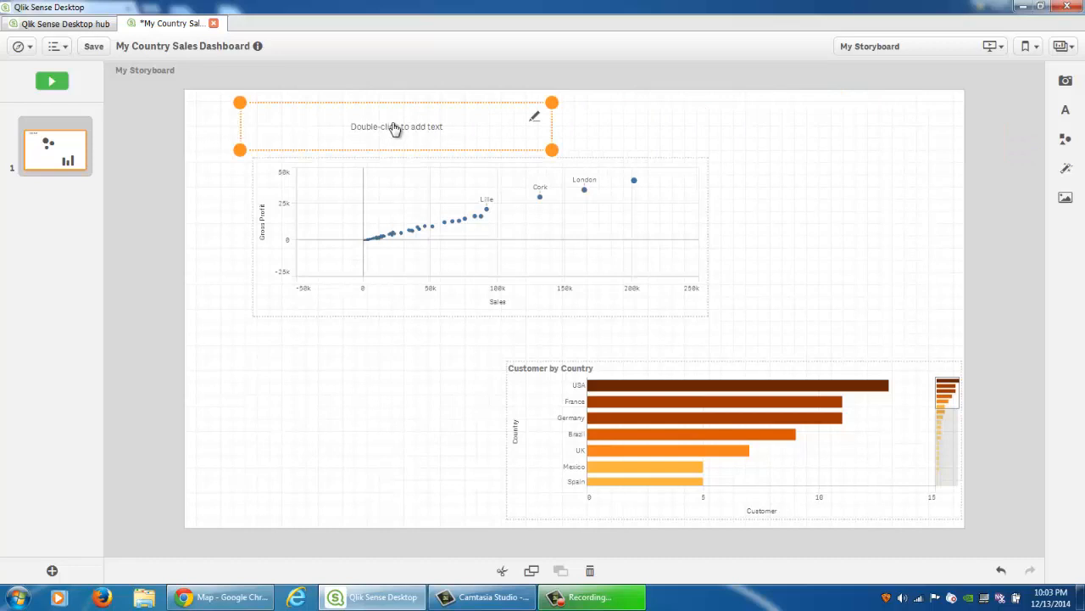
{"action": "double_click", "coordinate": [395, 127]}
{"action": "type", "text": "M"}
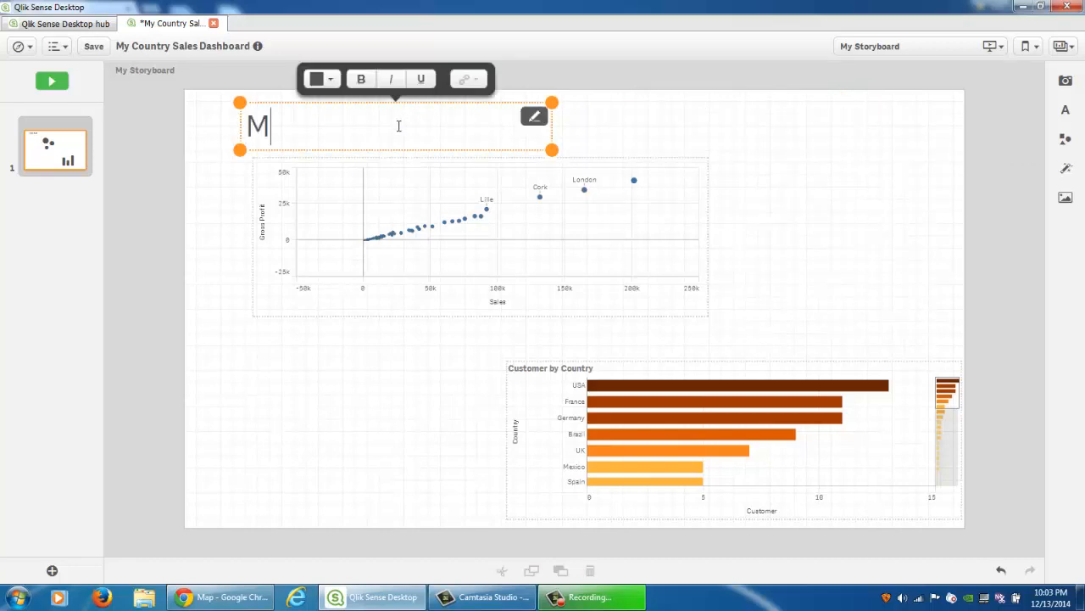
{"action": "type", "text": "y Sales Repo"}
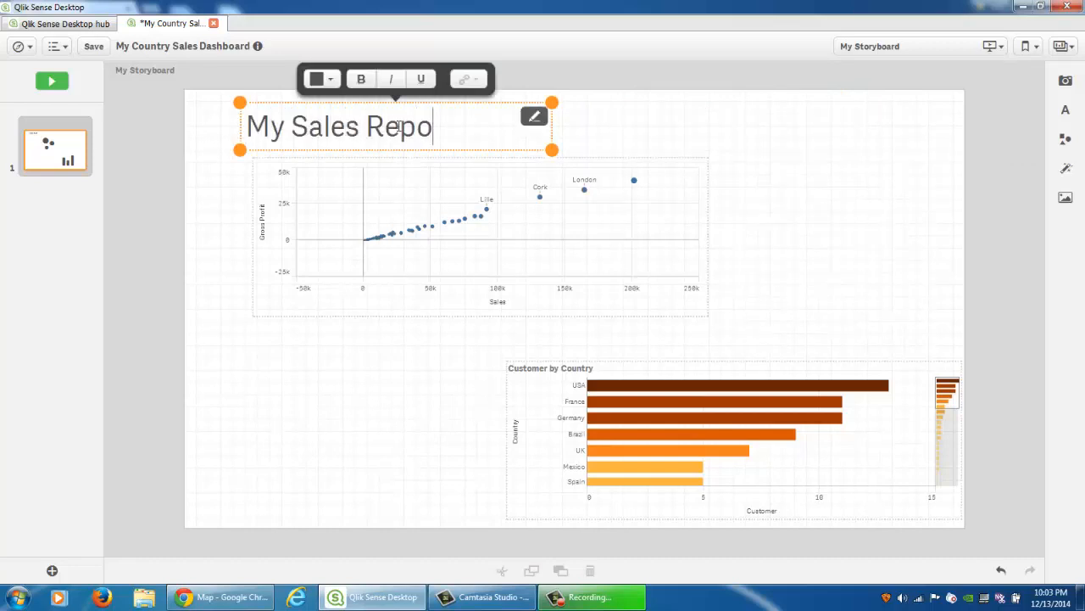
{"action": "type", "text": "rts"}
{"action": "left_click", "coordinate": [795, 165]}
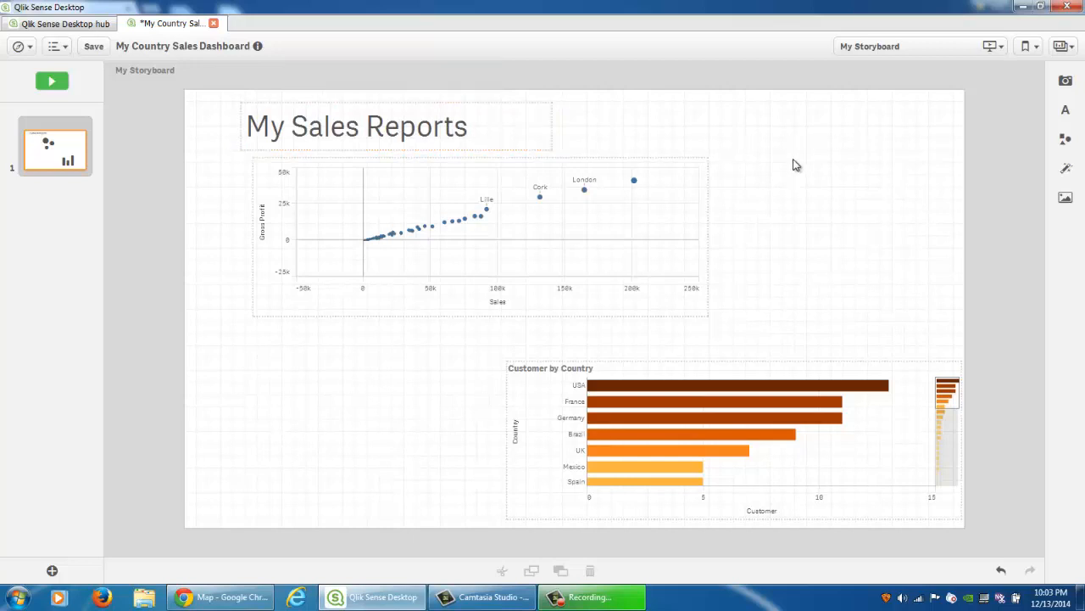
Add a paragraph right of the scatter chart reading "USA has the highest amount of customers in the globe, however Germany has the high profit margins".
{"action": "left_click", "coordinate": [1065, 109]}
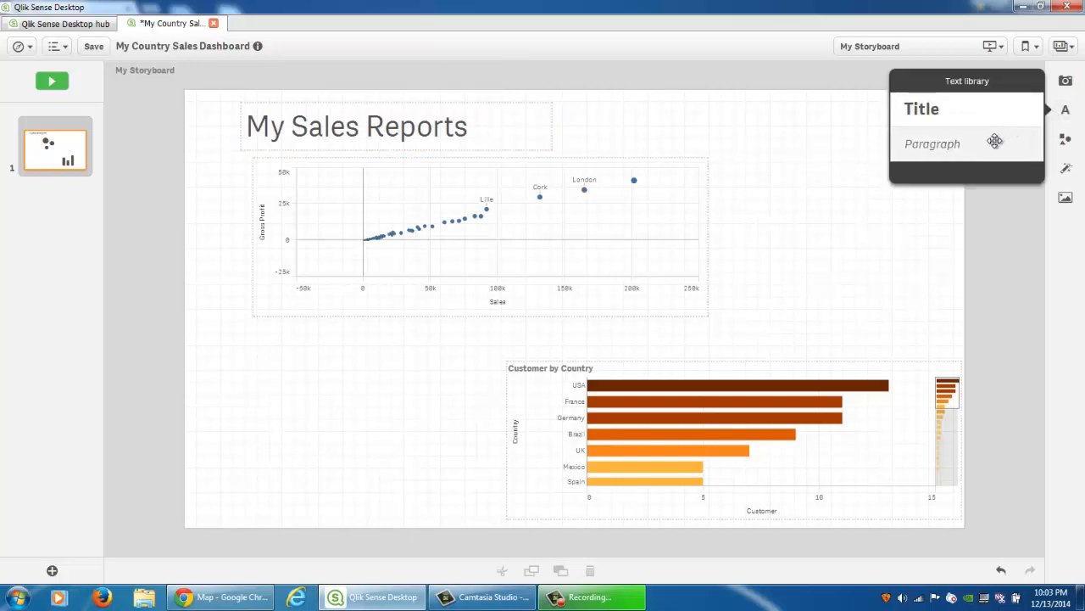
{"action": "left_click_drag", "start_coordinate": [933, 144], "coordinate": [826, 226]}
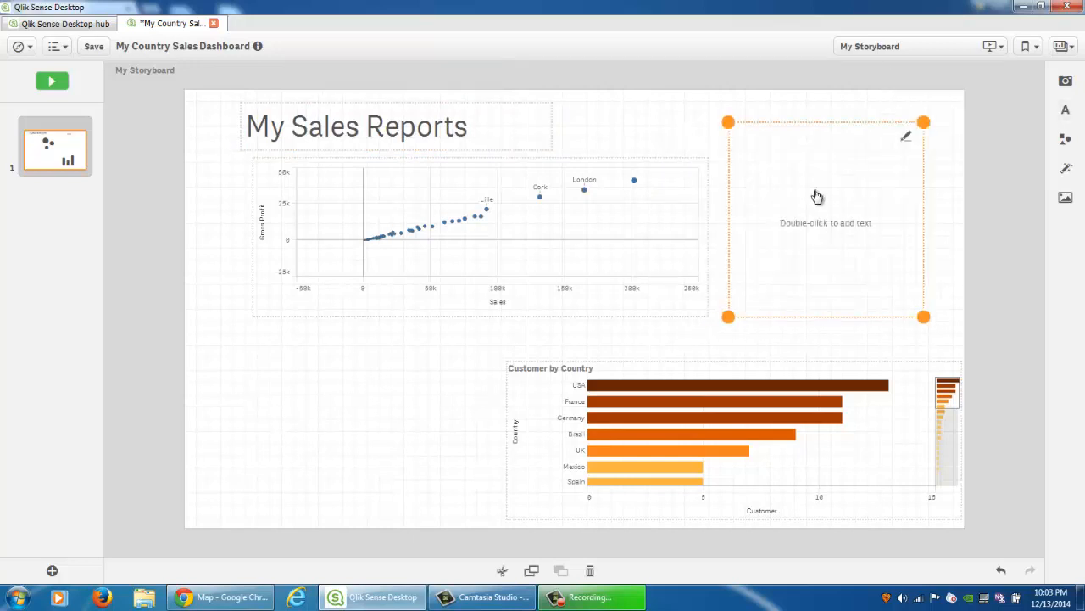
{"action": "double_click", "coordinate": [806, 209]}
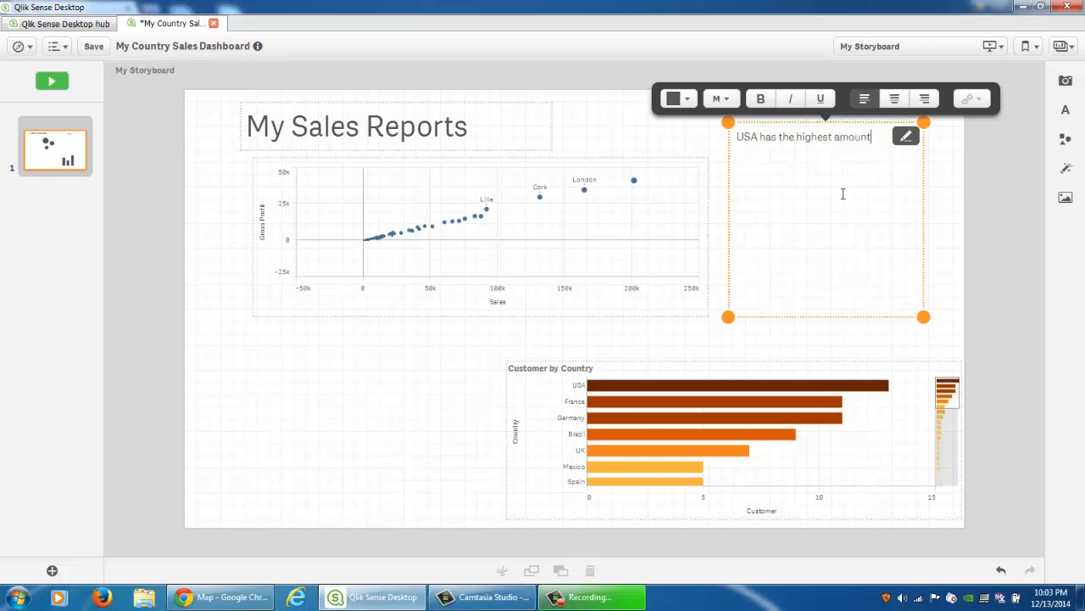
{"action": "type", "text": "USA has the highest amount of customers in the globe, however Germany has the high profit margins"}
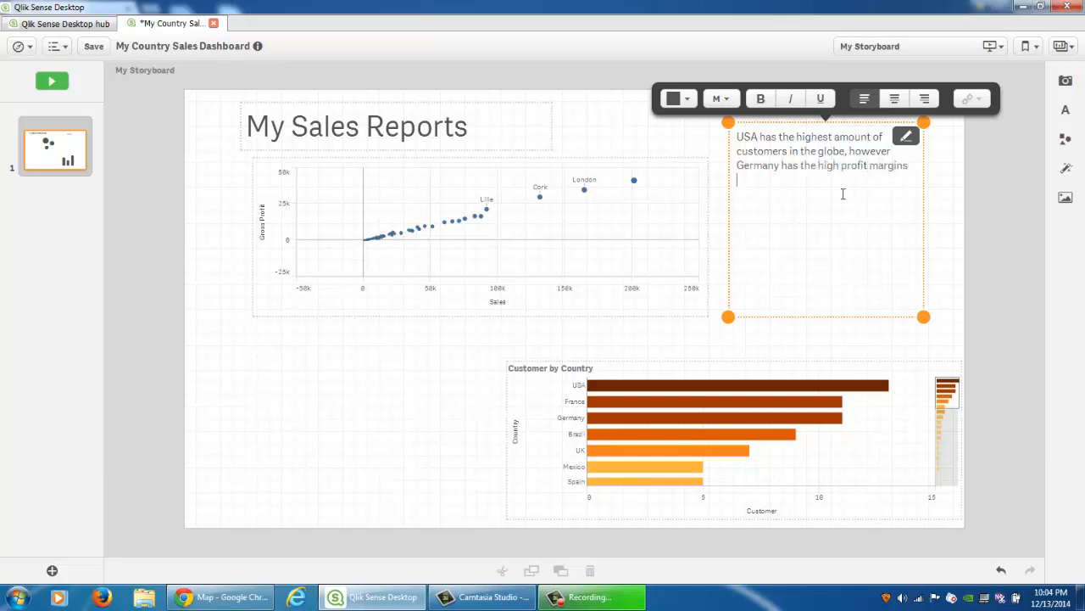
Play the story to present its slide, and leave the presentation for the My new sheet dashboard.
{"action": "left_click", "coordinate": [70, 88]}
{"action": "left_click", "coordinate": [52, 83]}
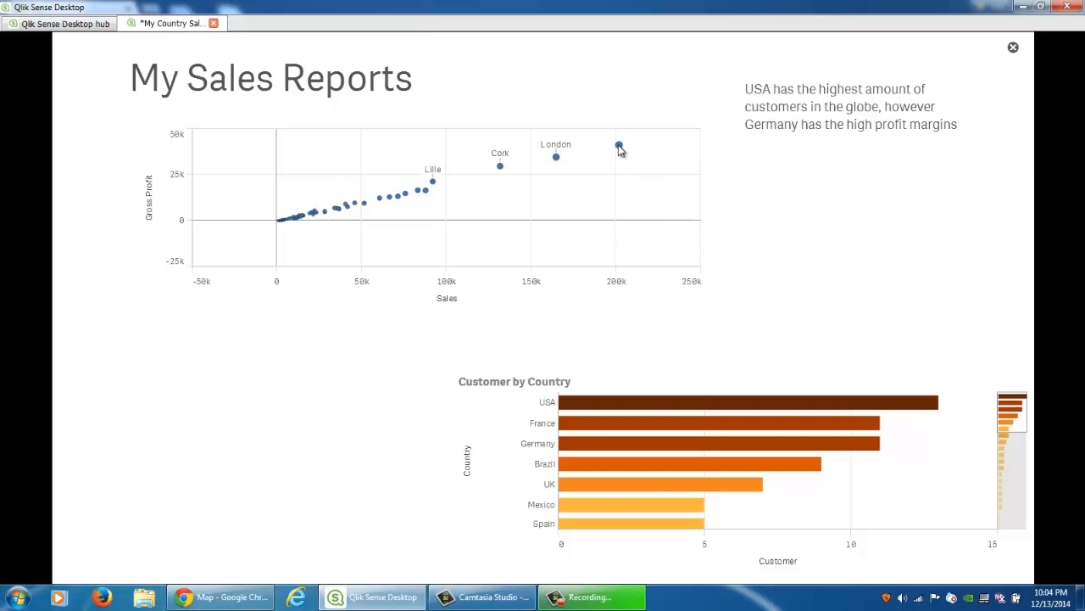
{"action": "key", "text": "Escape"}
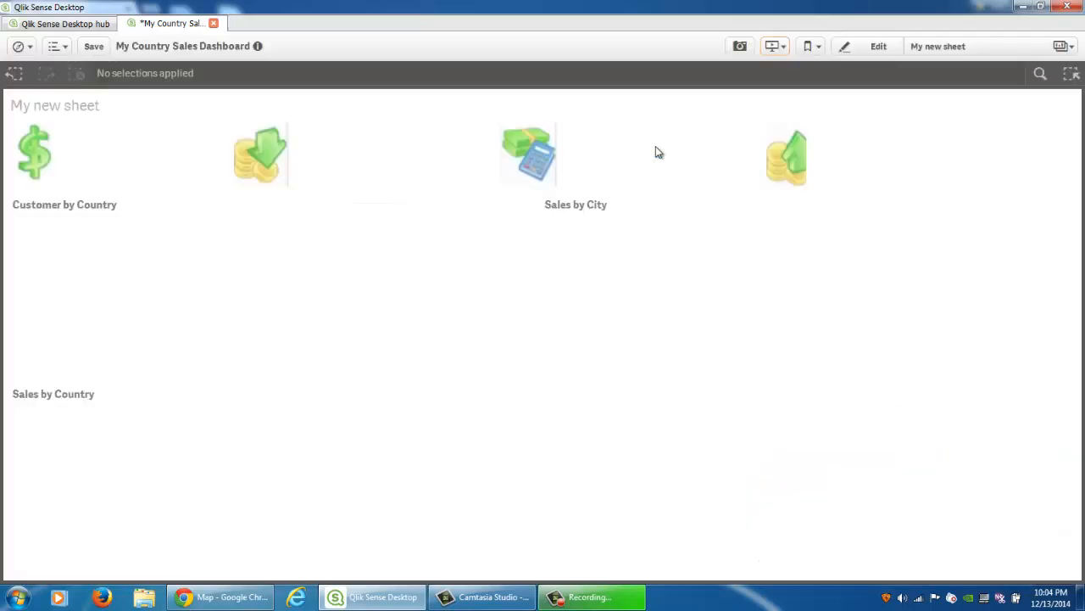